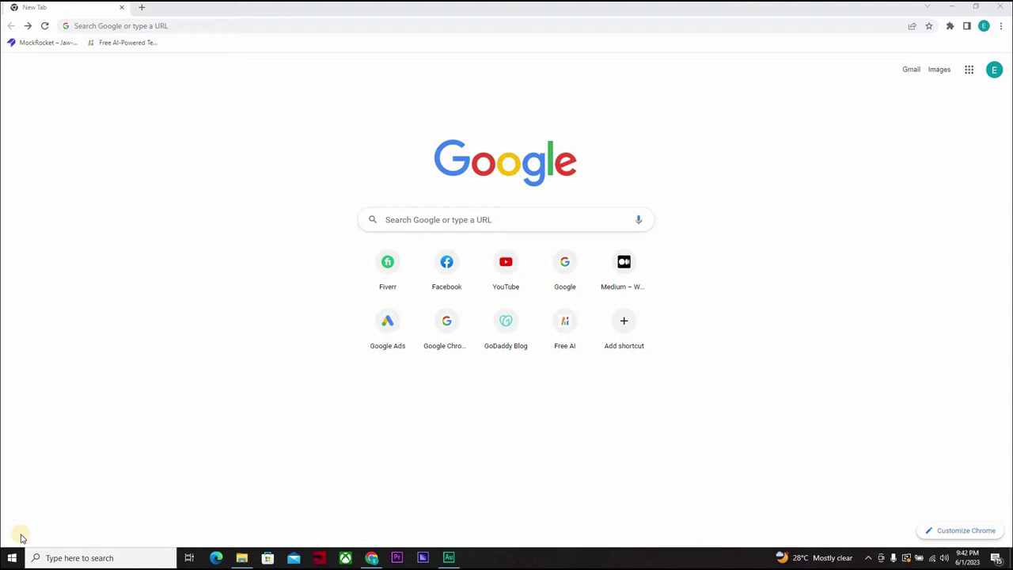
Search Google for "best voice over artist on fiverr"
{"action": "left_click", "coordinate": [457, 224]}
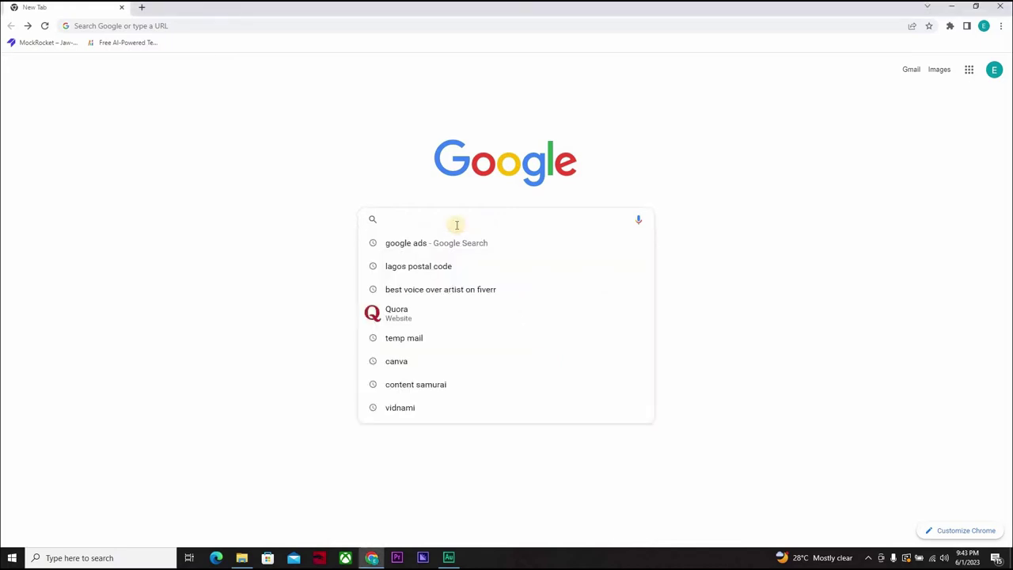
{"action": "type", "text": "best voice over artist on fiverr"}
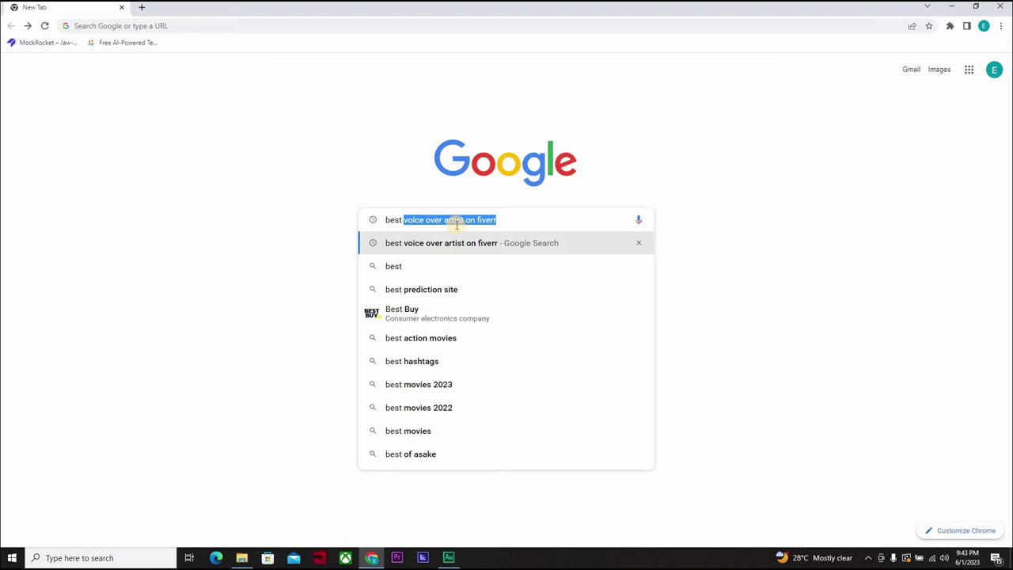
{"action": "key", "text": "Return"}
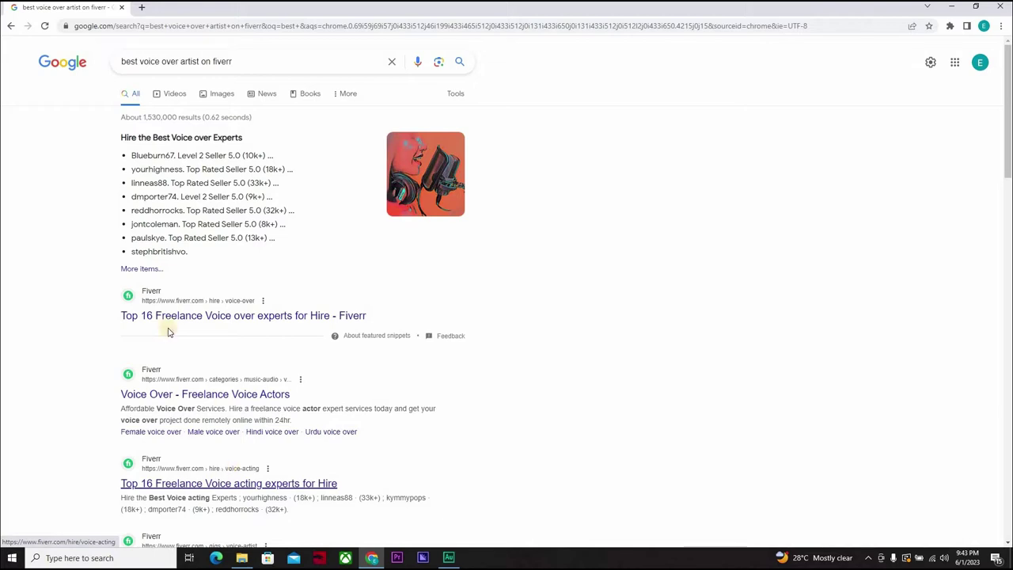
Search Google for "google ads" in a new browser tab
{"action": "left_click", "coordinate": [142, 8]}
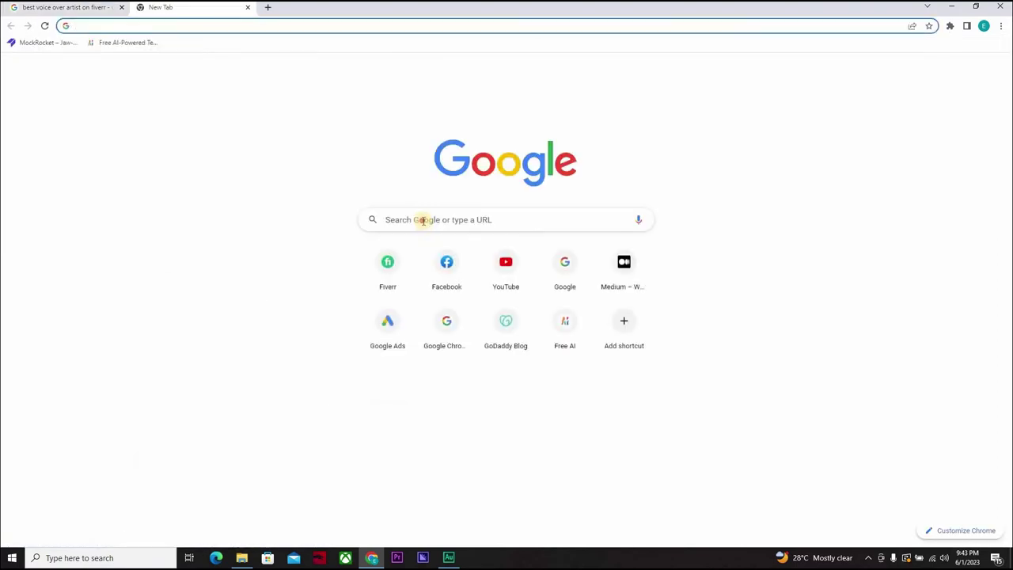
{"action": "left_click", "coordinate": [424, 220]}
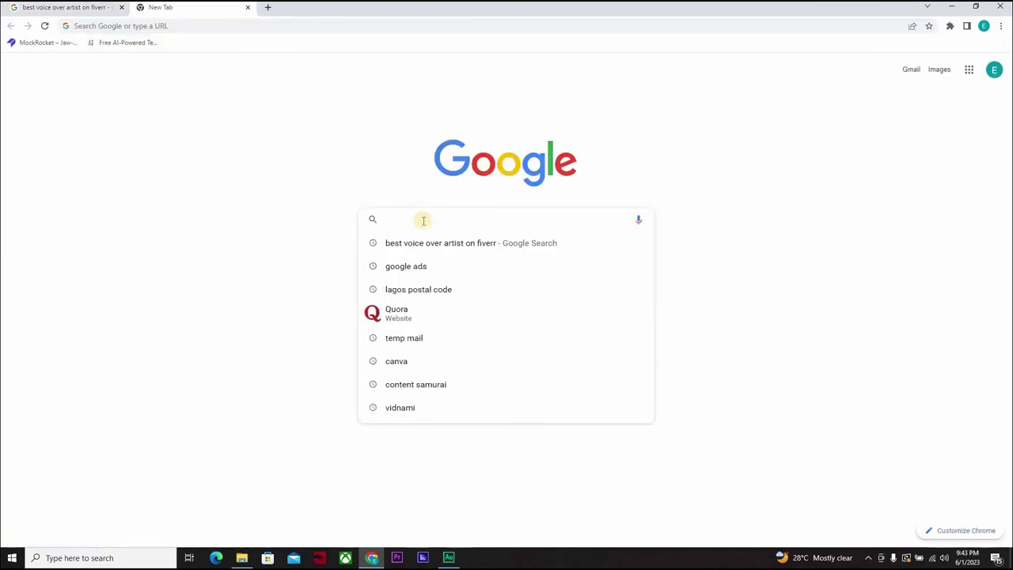
{"action": "type", "text": "goog"}
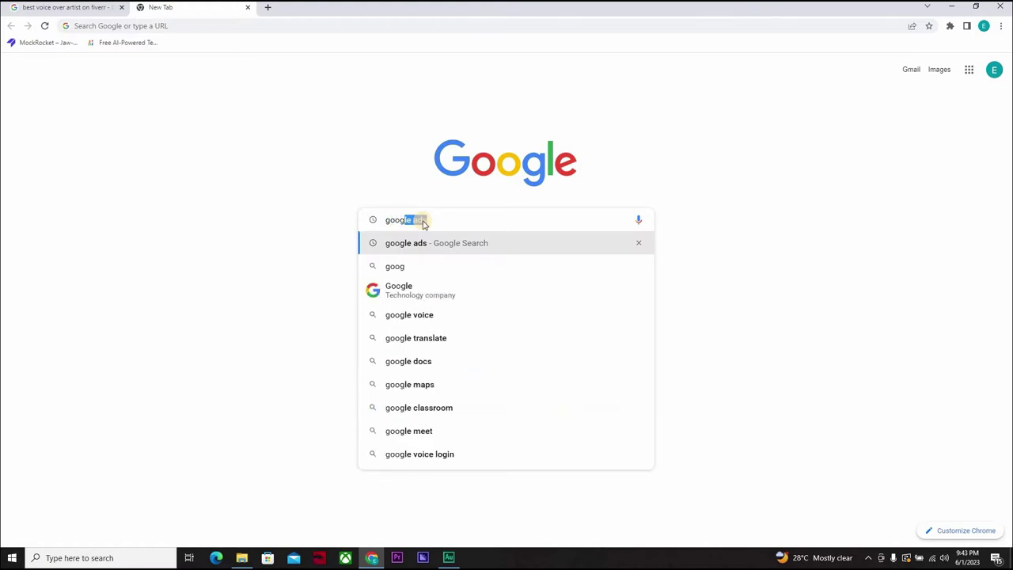
{"action": "type", "text": "le"}
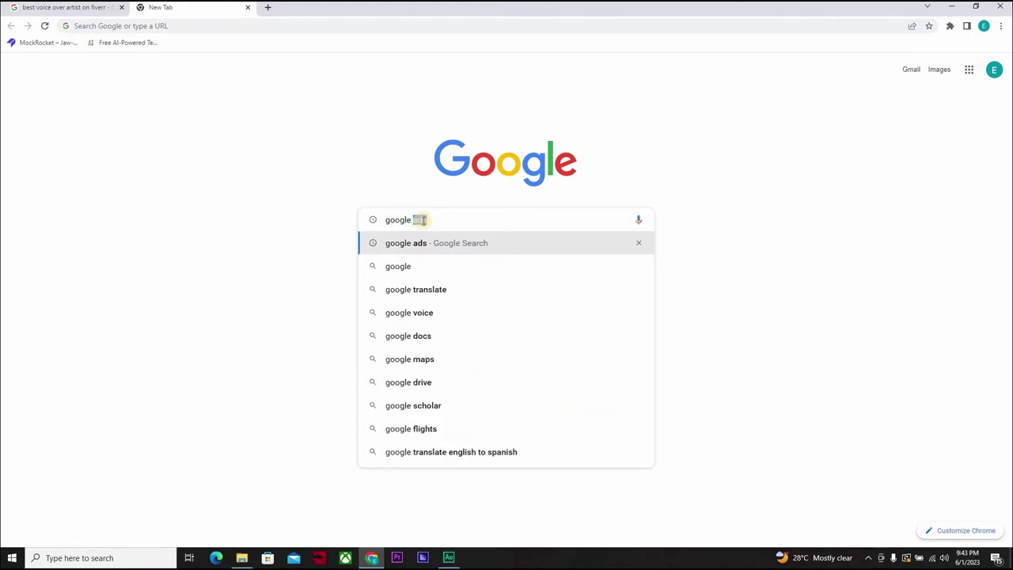
{"action": "key", "text": "Return"}
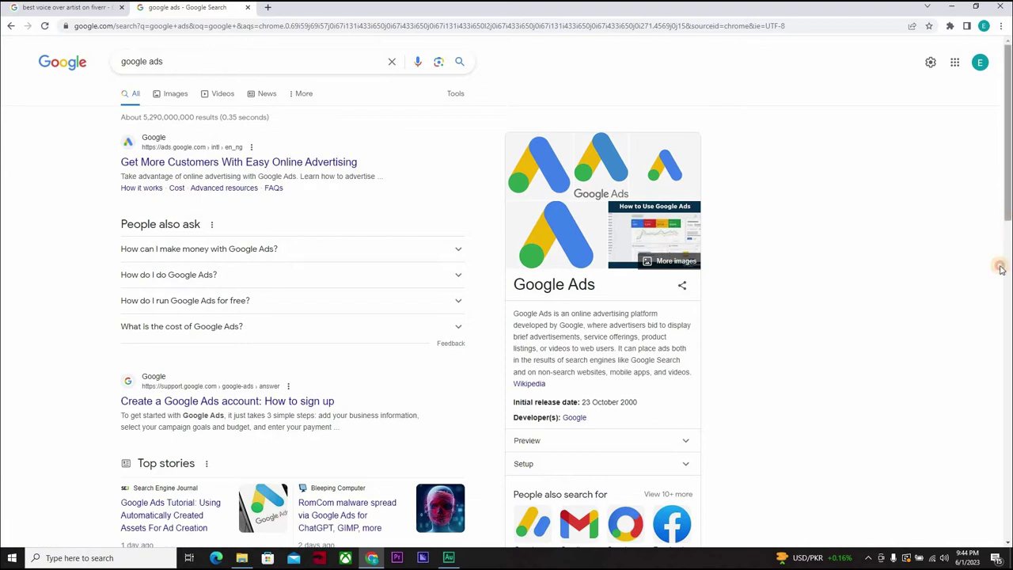
Open the official Google Ads site from the search results and start into the account's campaign overview
{"action": "scroll", "coordinate": [1001, 262], "scroll_direction": "down", "scroll_amount": 3}
{"action": "scroll", "coordinate": [147, 163], "scroll_direction": "up", "scroll_amount": 3}
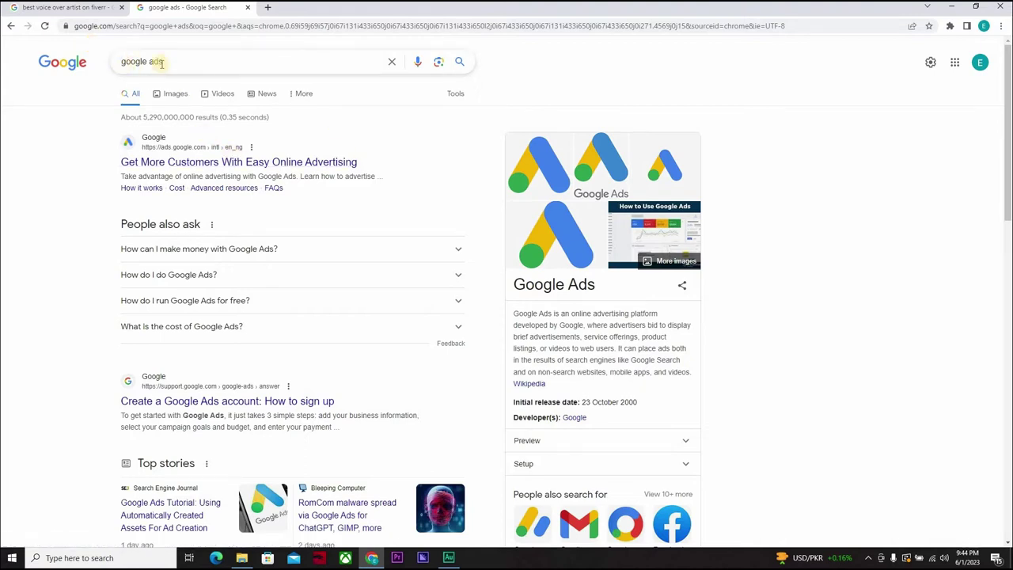
{"action": "left_click", "coordinate": [190, 162]}
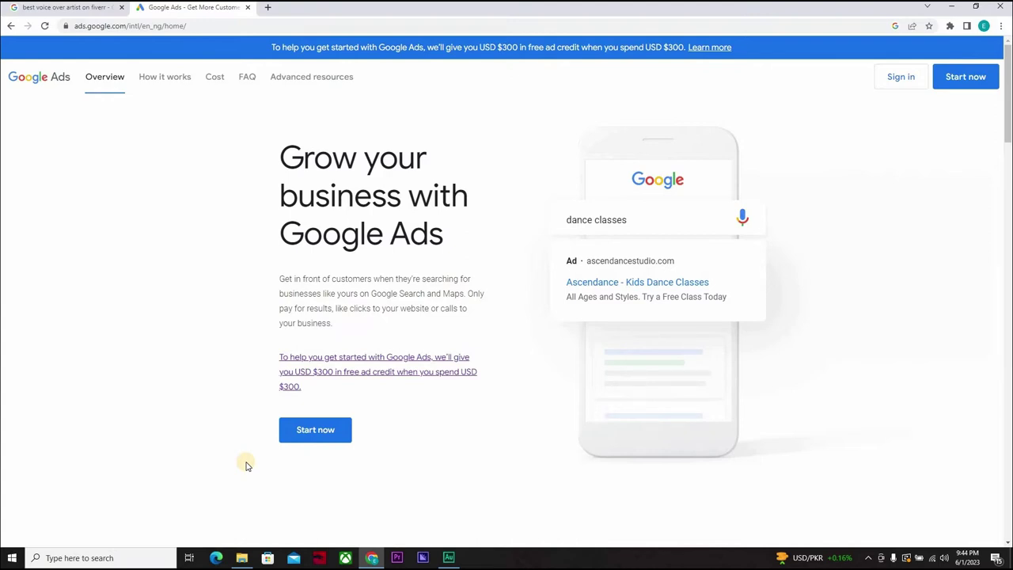
{"action": "left_click", "coordinate": [316, 431]}
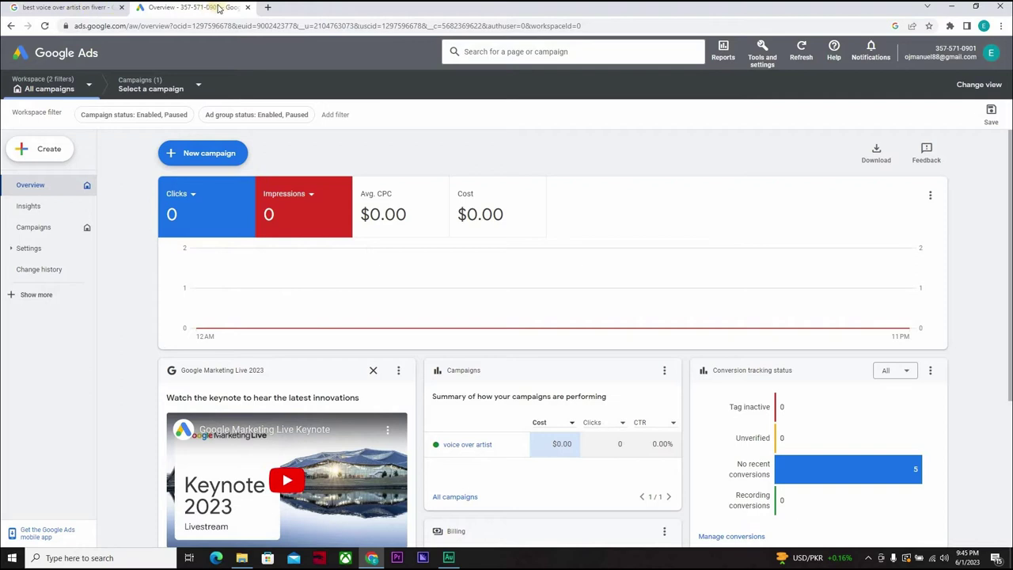
Search Google for "best phones" in another new browser tab
{"action": "left_click", "coordinate": [270, 7]}
{"action": "left_click", "coordinate": [402, 219]}
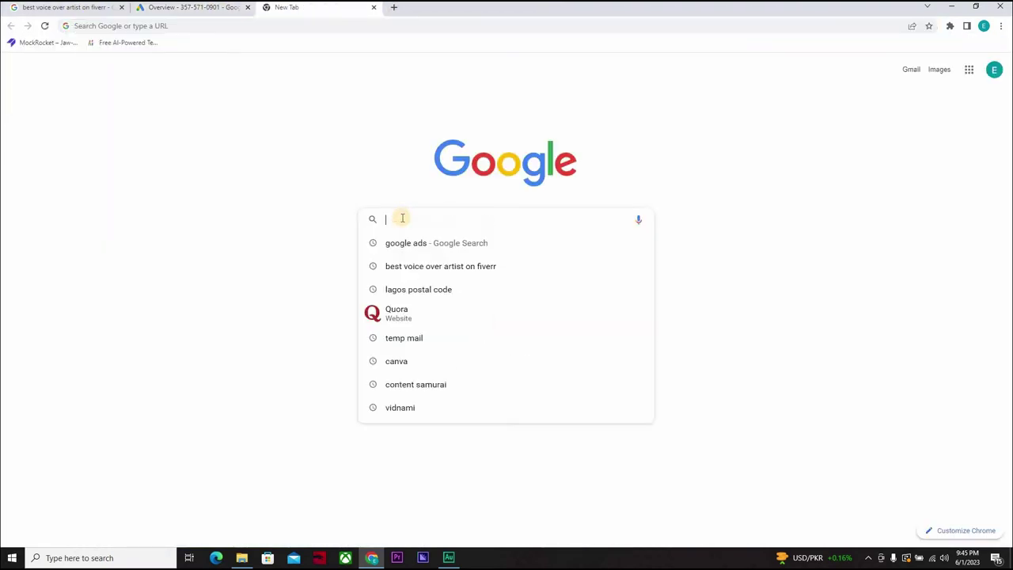
{"action": "type", "text": "best"}
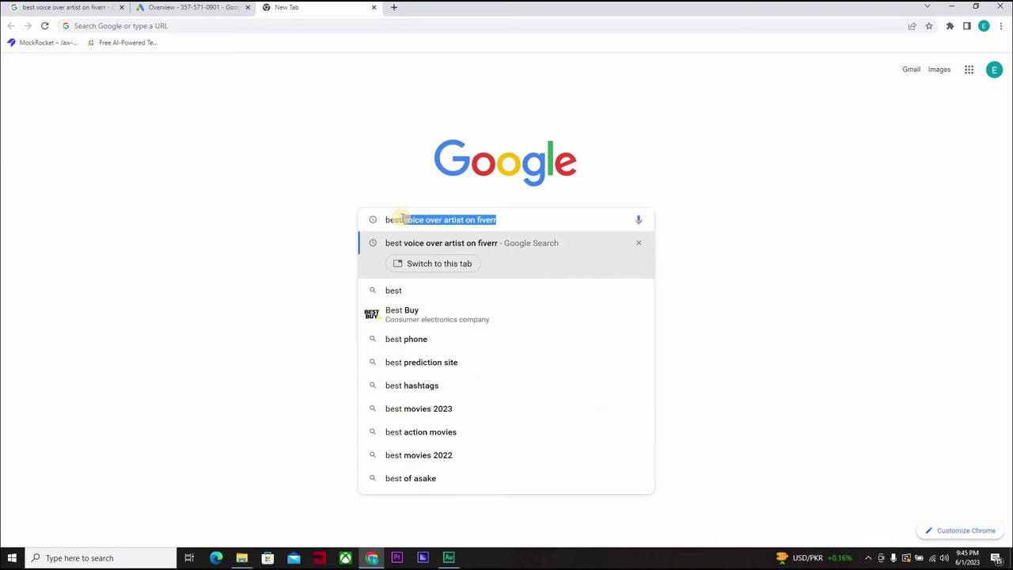
{"action": "type", "text": " phones"}
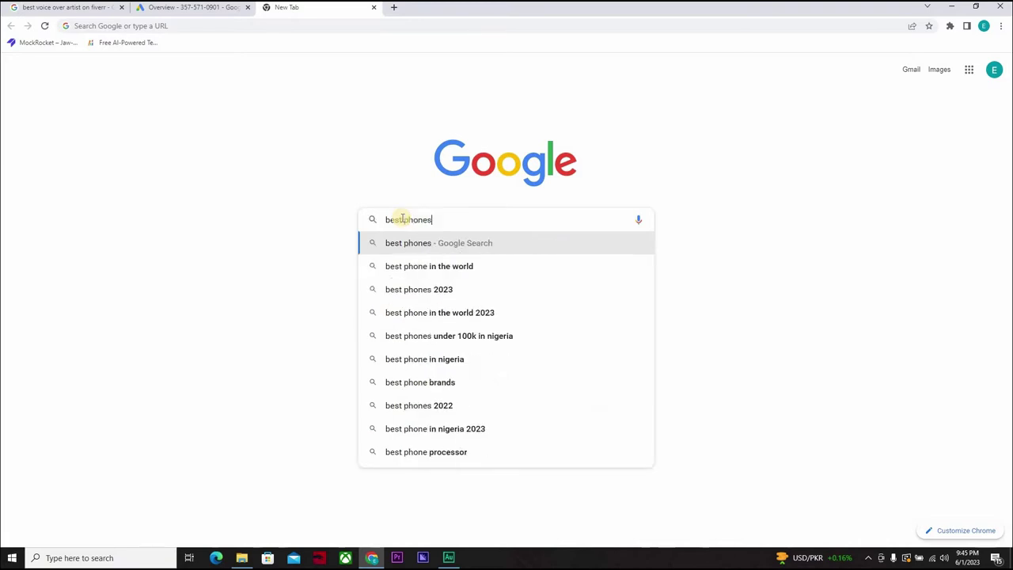
{"action": "key", "text": "Return"}
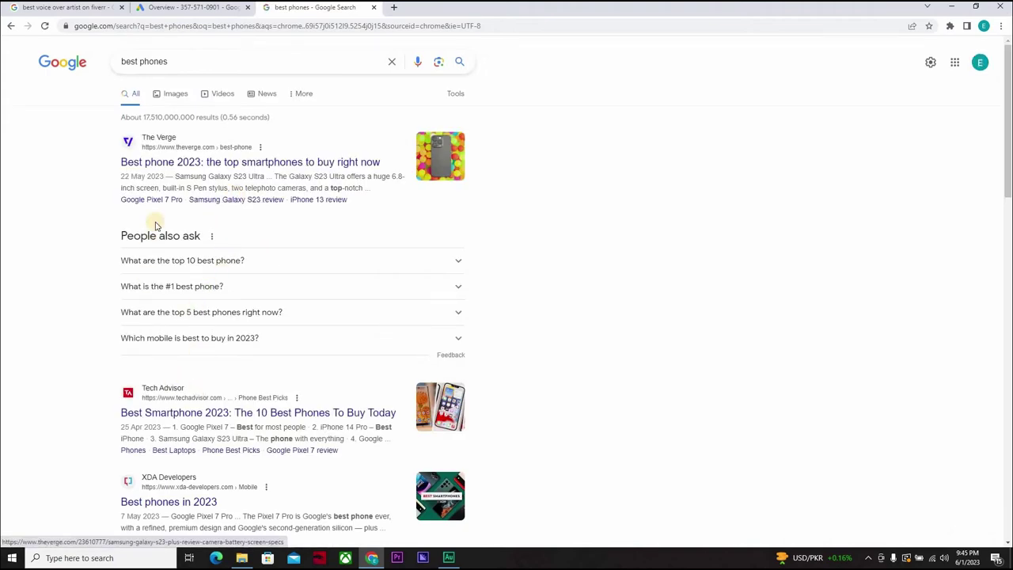
Change the Google query to "best laptops", run the search and check the results for sponsored listings
{"action": "left_click", "coordinate": [173, 61]}
{"action": "key", "text": "BackSpace"}
{"action": "key", "text": "BackSpace"}
{"action": "key", "text": "BackSpace"}
{"action": "key", "text": "BackSpace"}
{"action": "key", "text": "BackSpace"}
{"action": "key", "text": "BackSpace"}
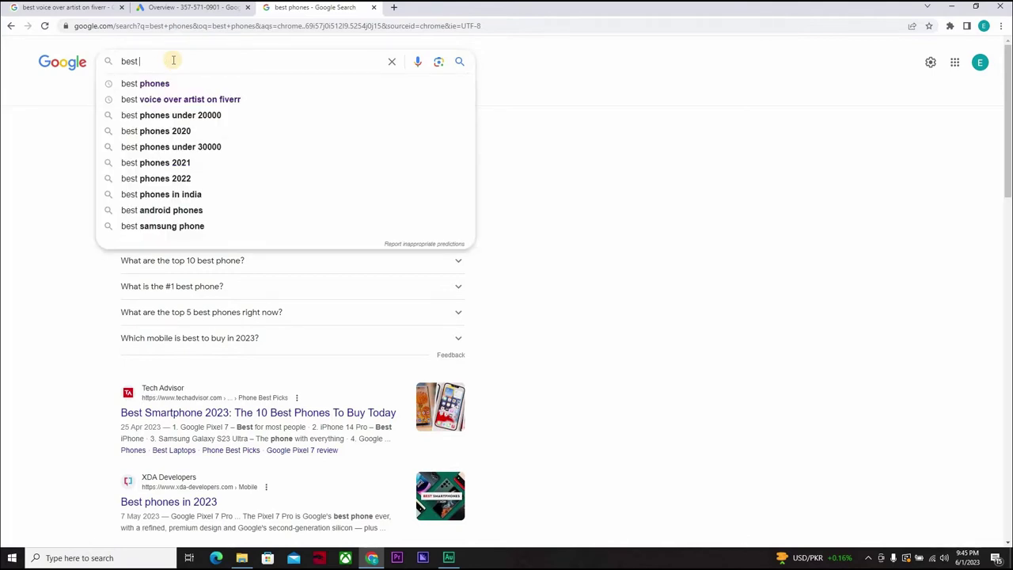
{"action": "type", "text": "la"}
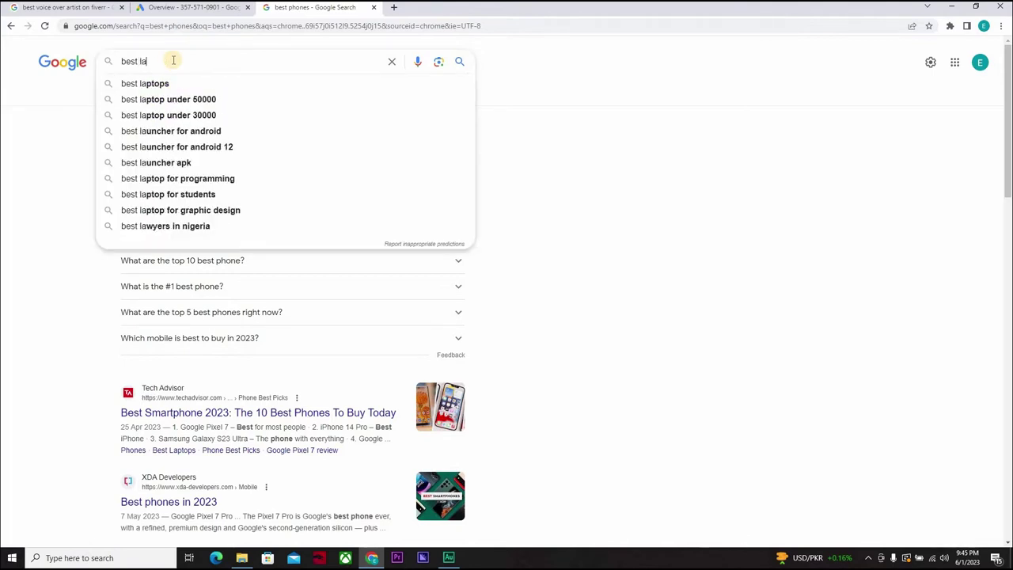
{"action": "type", "text": "ptops"}
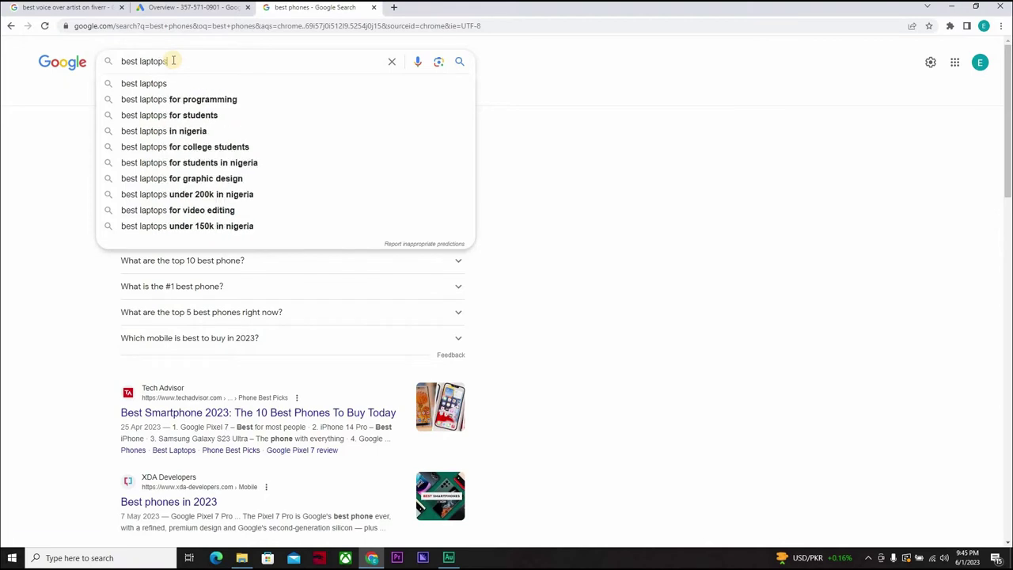
{"action": "key", "text": "Return"}
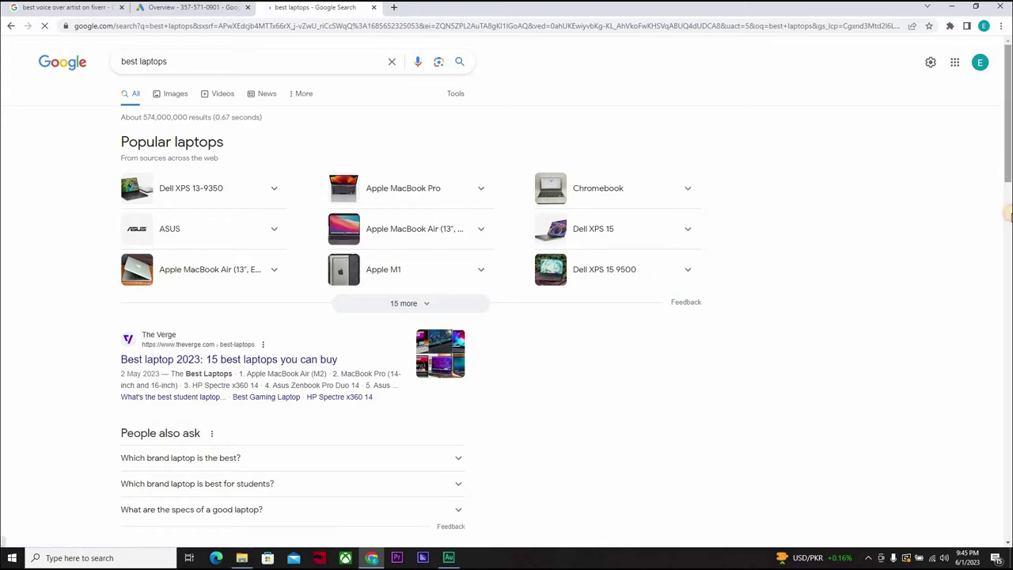
{"action": "left_click", "coordinate": [1008, 214]}
{"action": "scroll", "coordinate": [996, 264], "scroll_direction": "down", "scroll_amount": 2}
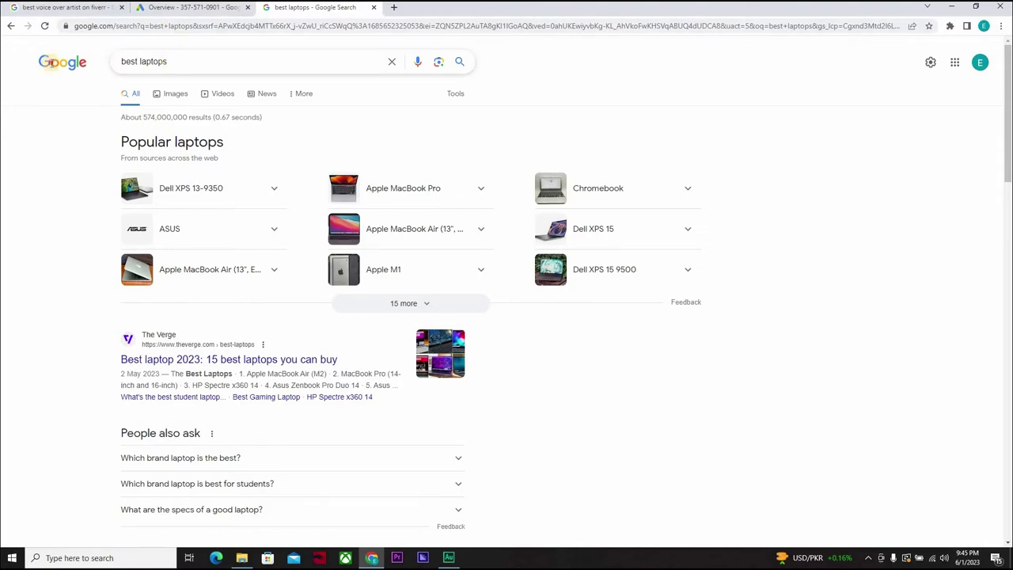
Replace the query with "where to buy laptops" and run the search
{"action": "key", "text": "ctrl+a"}
{"action": "type", "text": "w"}
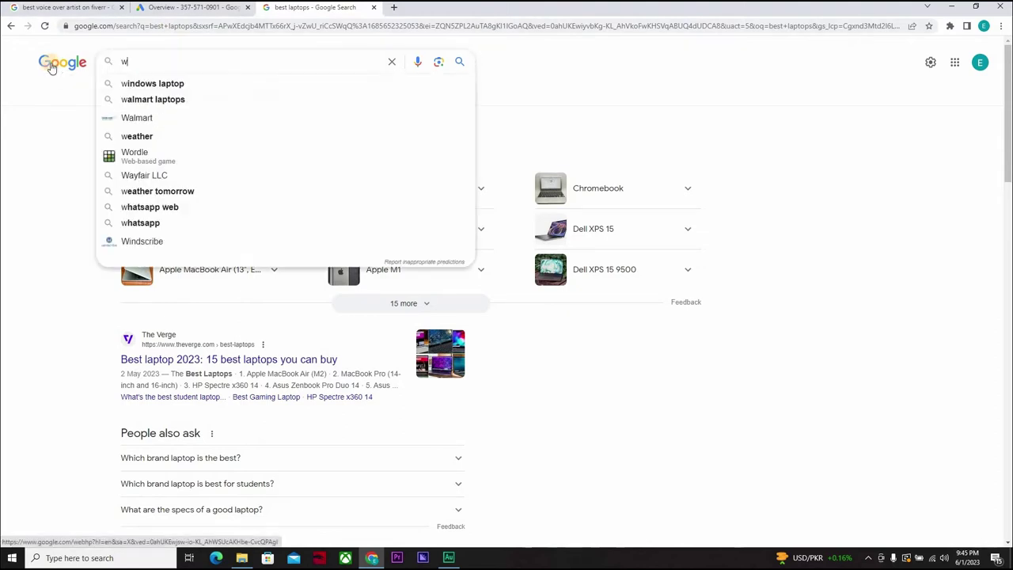
{"action": "type", "text": "here to buy"}
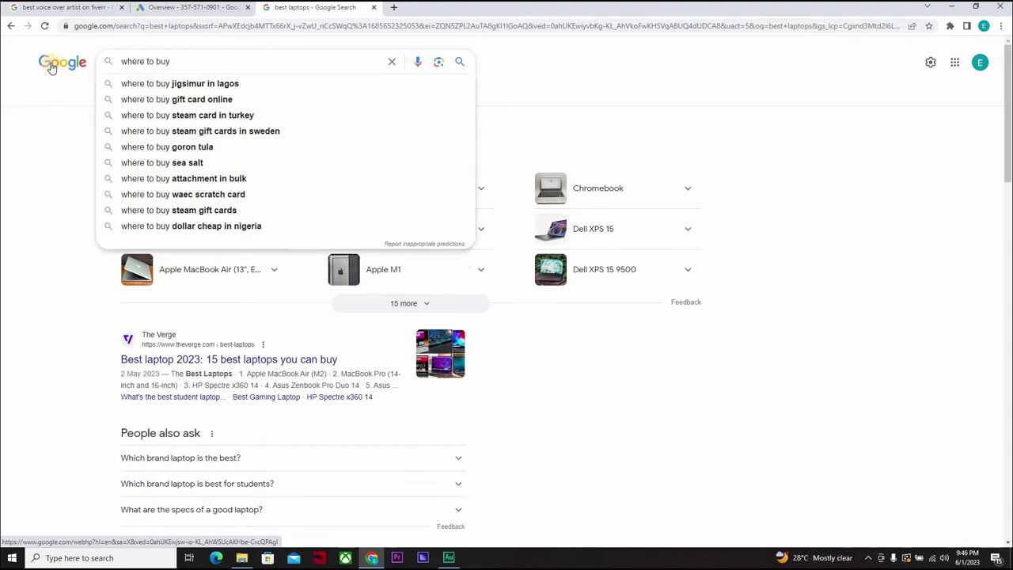
{"action": "type", "text": " lapt"}
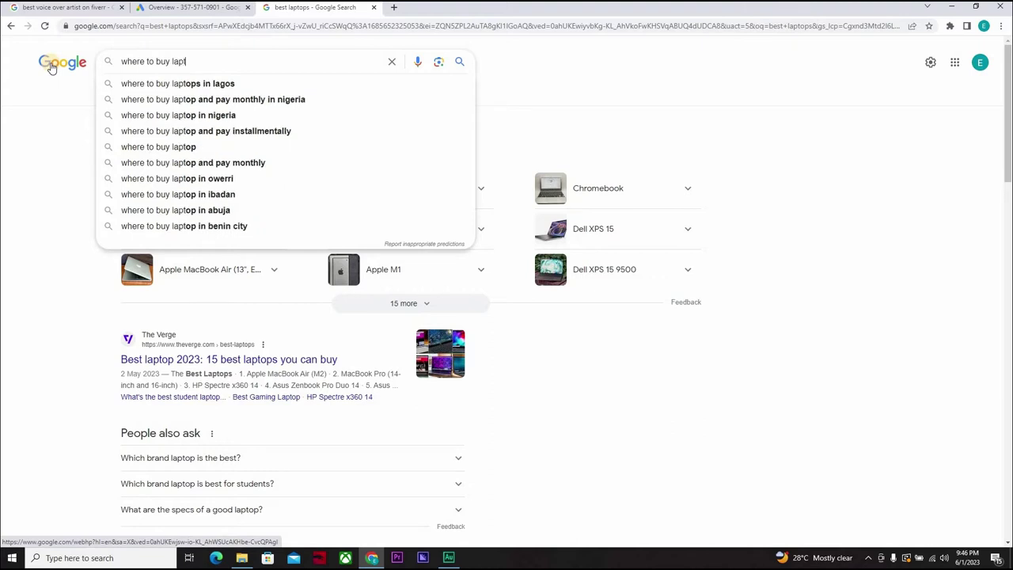
{"action": "type", "text": "ops"}
{"action": "key", "text": "Return"}
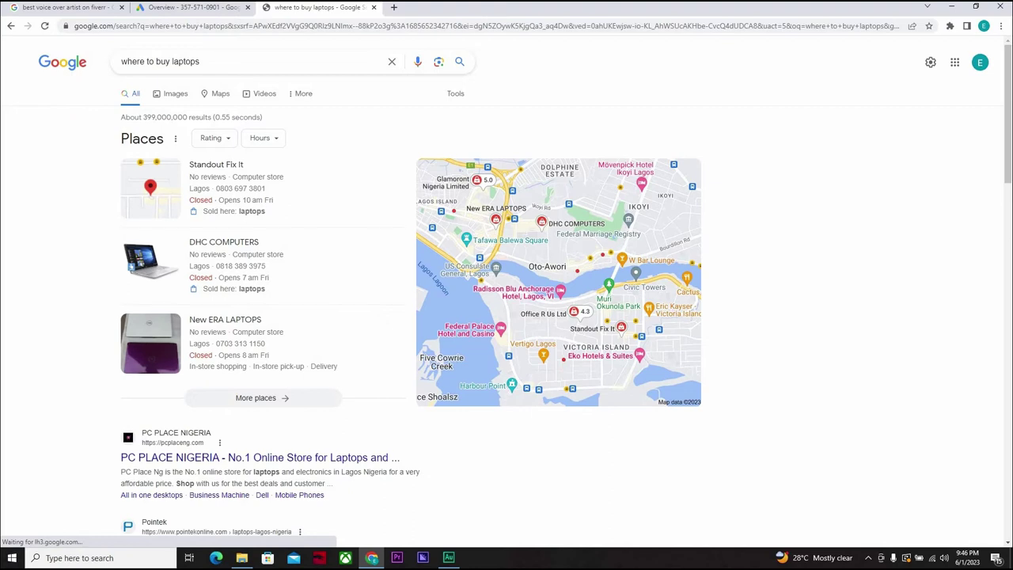
Dismiss the location request and search for "where to buy gift card online" to examine the sponsored results
{"action": "left_click", "coordinate": [236, 63]}
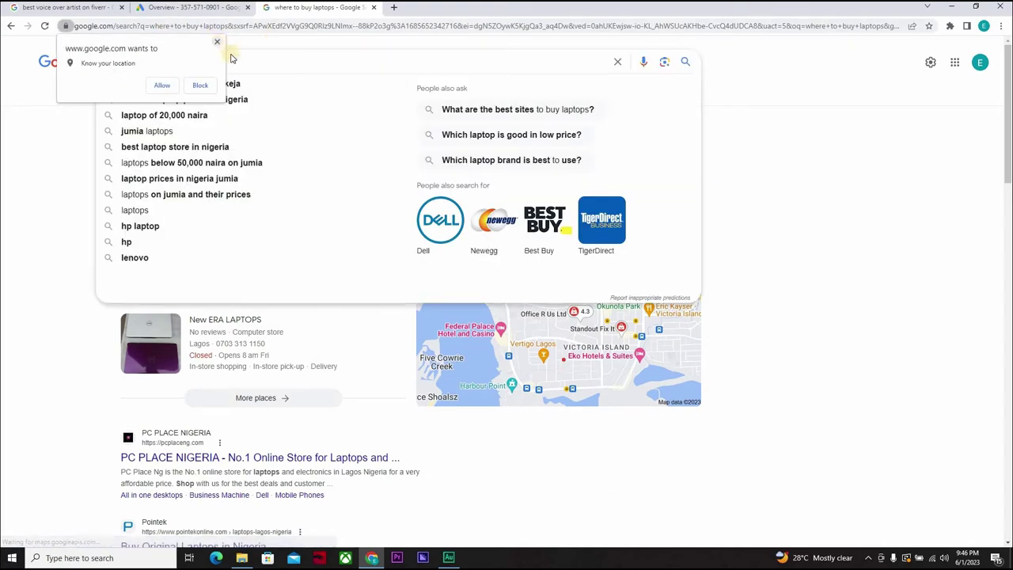
{"action": "left_click", "coordinate": [218, 44]}
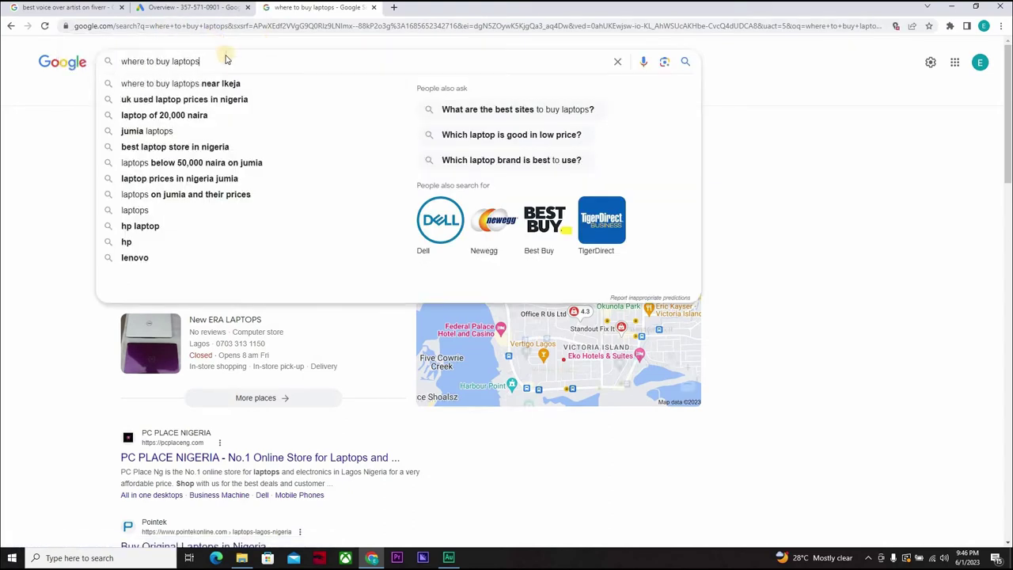
{"action": "double_click", "coordinate": [176, 62]}
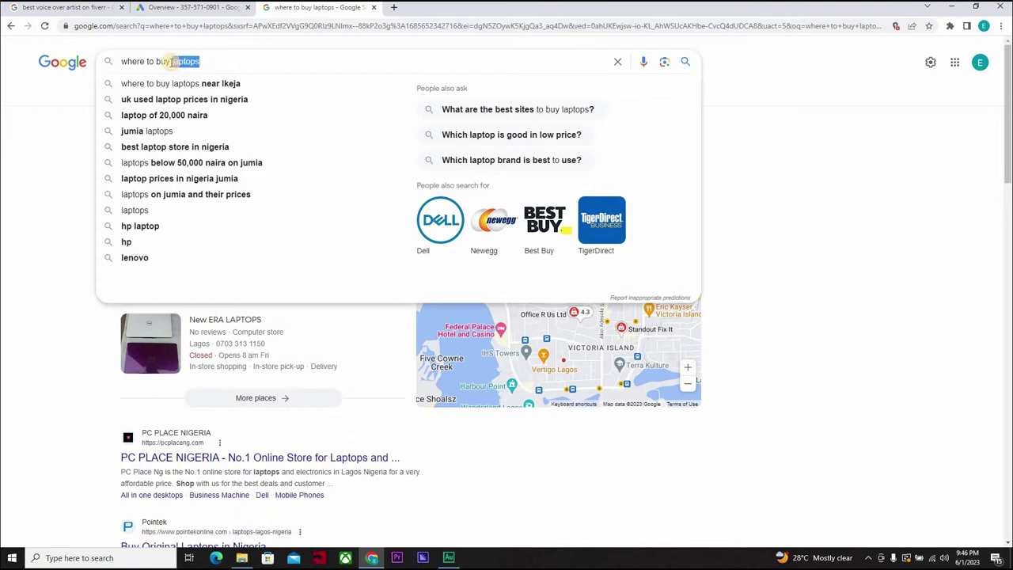
{"action": "type", "text": "gift"}
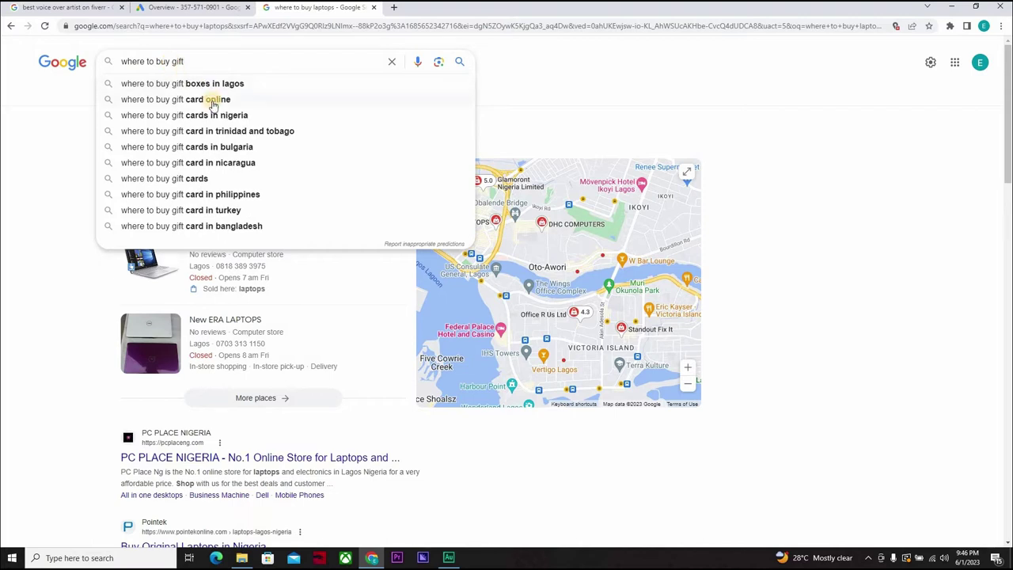
{"action": "left_click", "coordinate": [212, 101]}
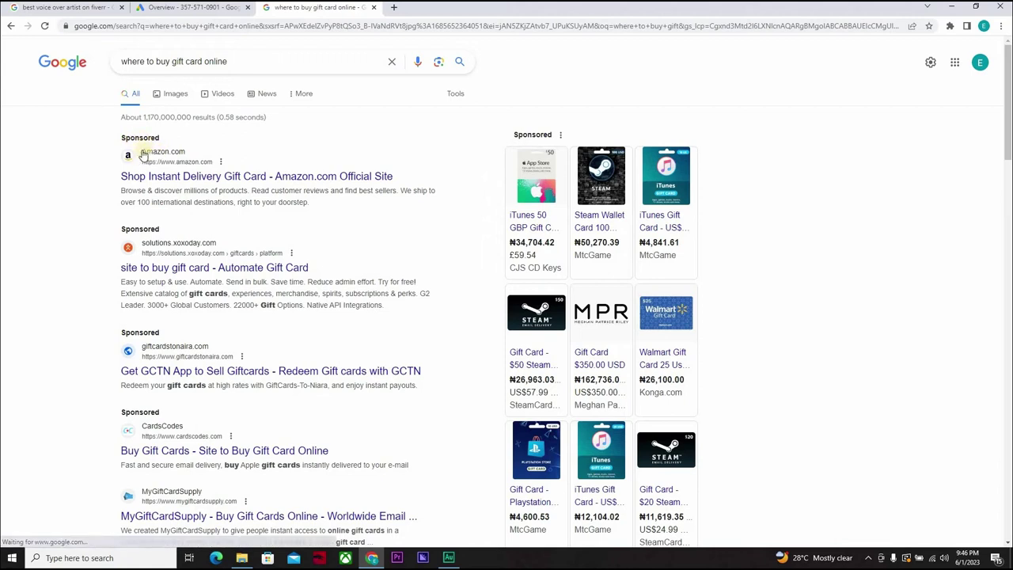
{"action": "left_click", "coordinate": [165, 160]}
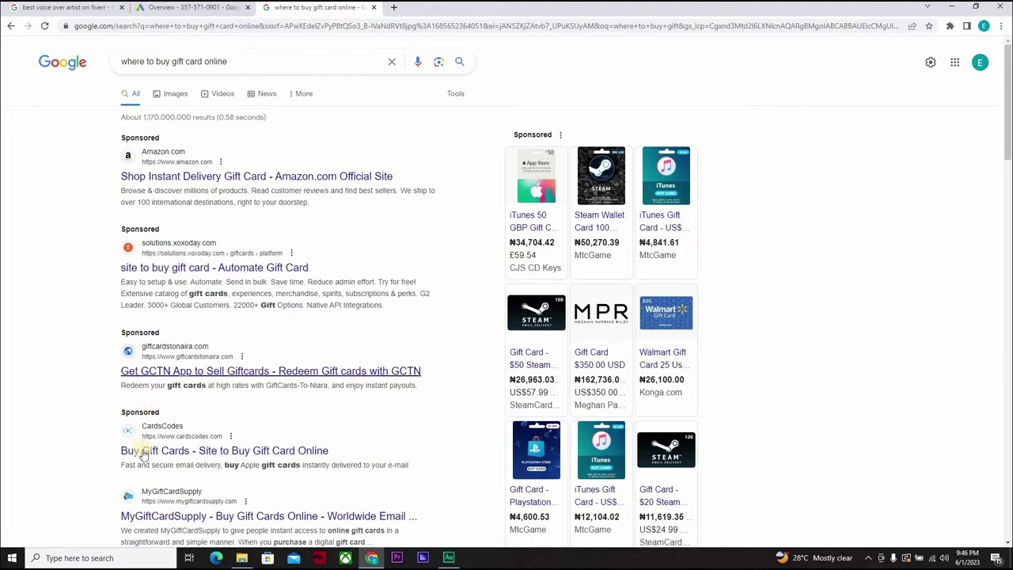
Return to the Google Ads account and open the Keyword Planner
{"action": "left_click", "coordinate": [167, 8]}
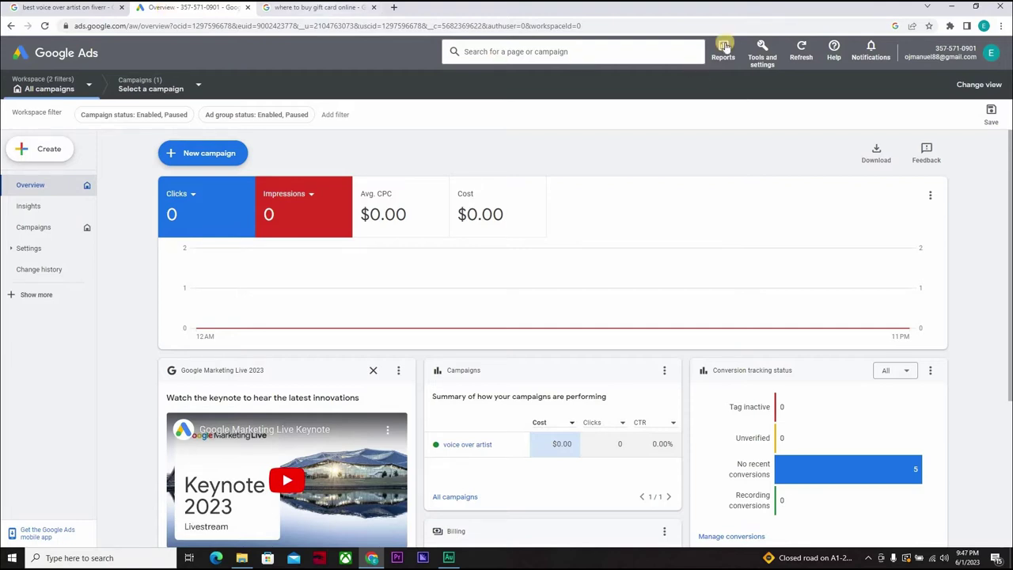
{"action": "left_click", "coordinate": [758, 54]}
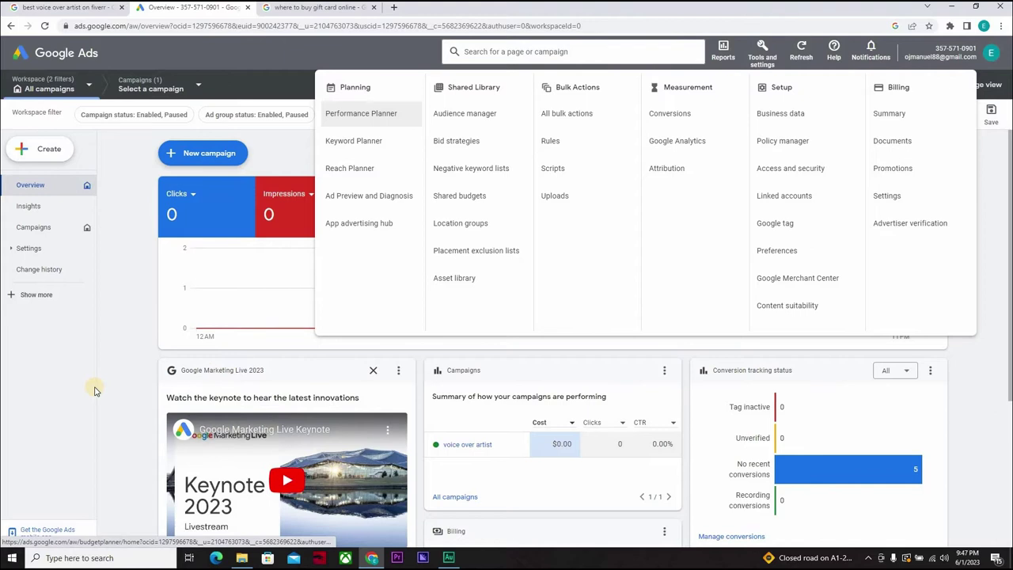
{"action": "left_click", "coordinate": [771, 57]}
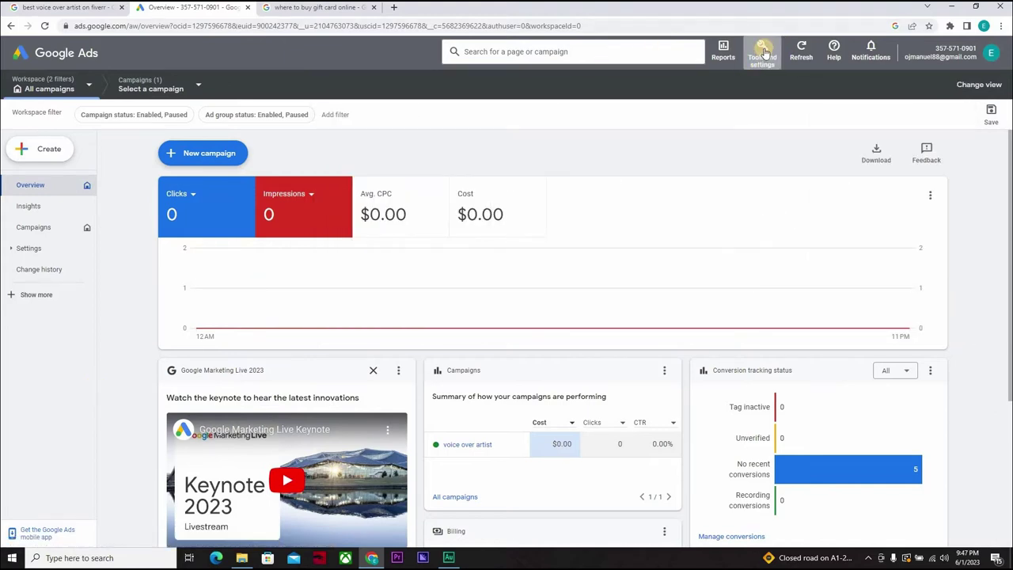
{"action": "left_click", "coordinate": [748, 62]}
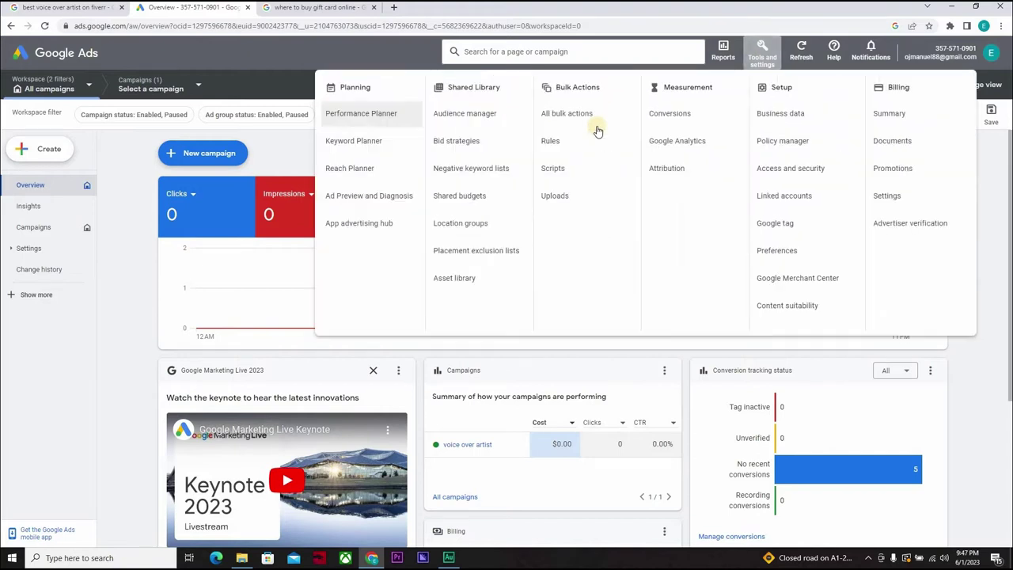
{"action": "left_click", "coordinate": [356, 144]}
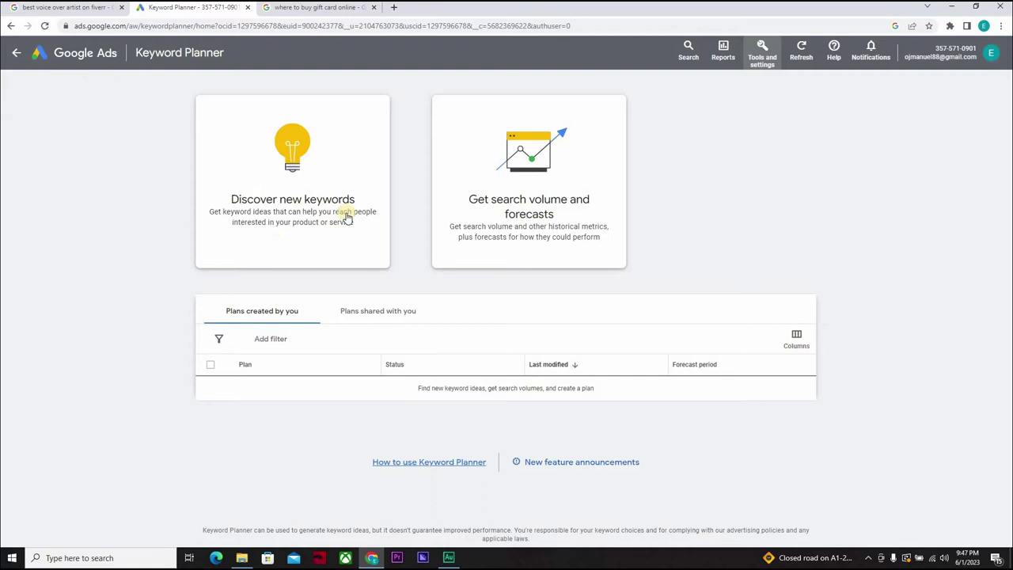
Start discovering new keywords and remove Nigeria from the targeted locations so all locations are covered, saving the change
{"action": "left_click", "coordinate": [286, 212]}
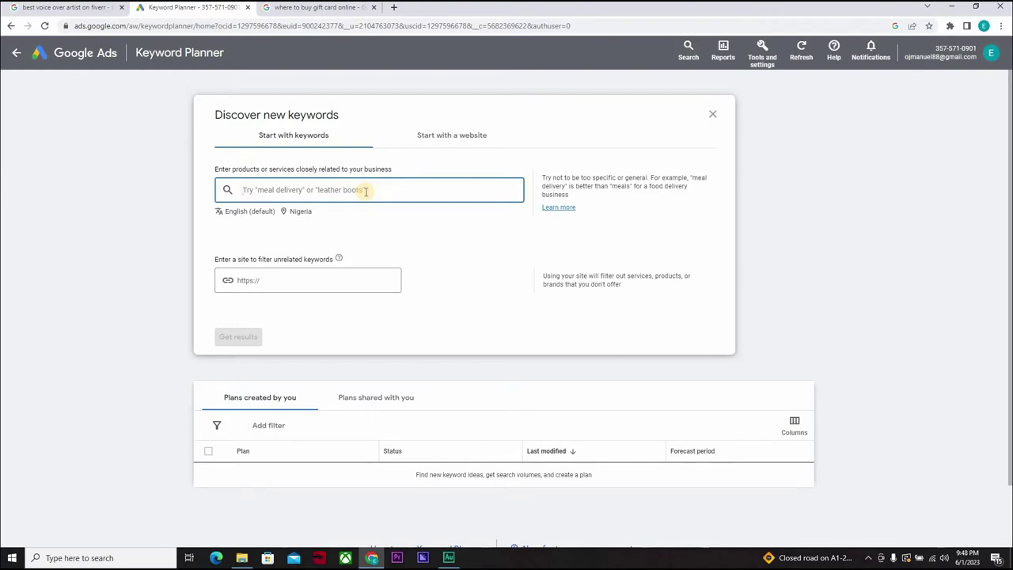
{"action": "left_click", "coordinate": [302, 212]}
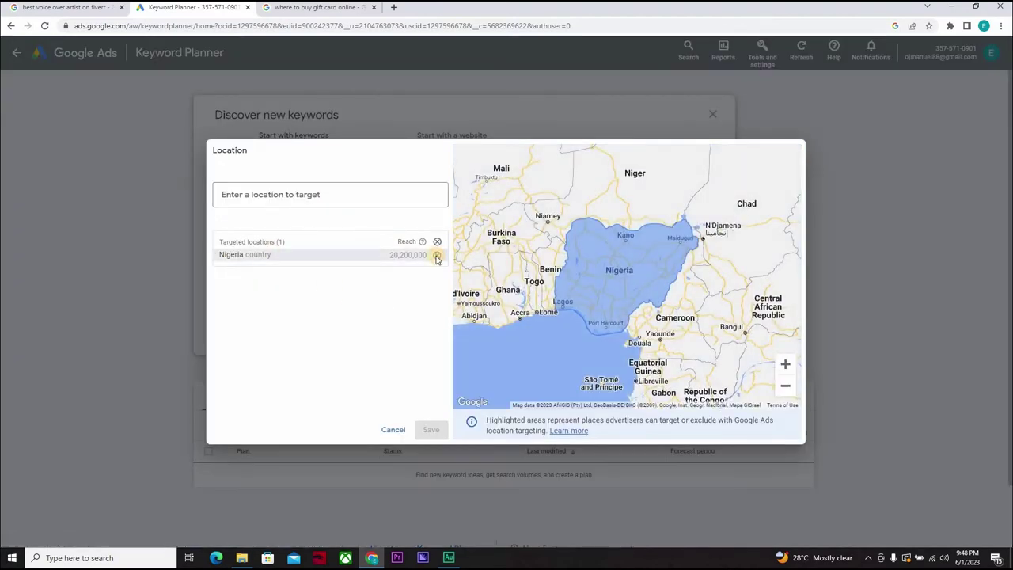
{"action": "left_click", "coordinate": [437, 256]}
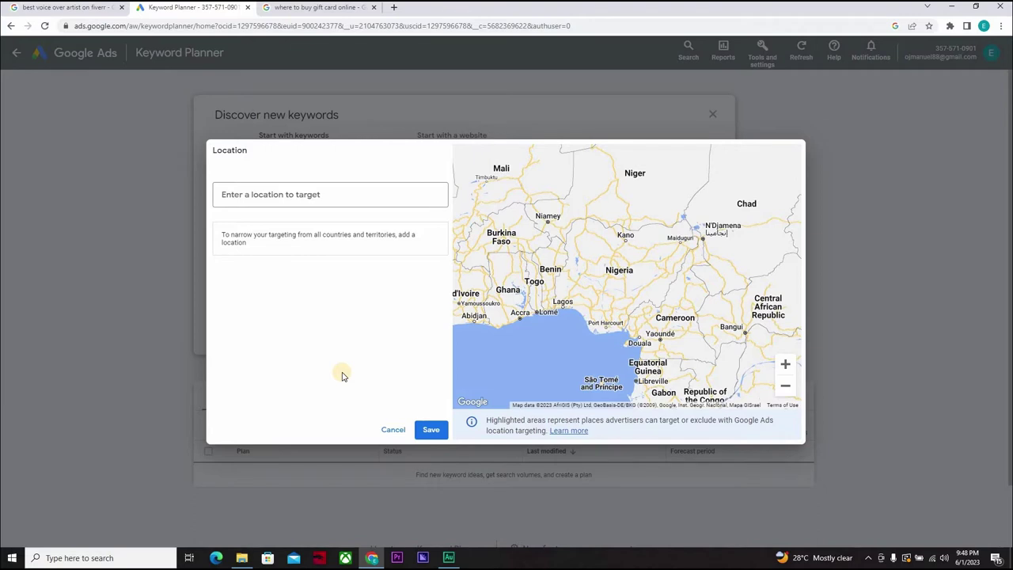
{"action": "left_click", "coordinate": [430, 432]}
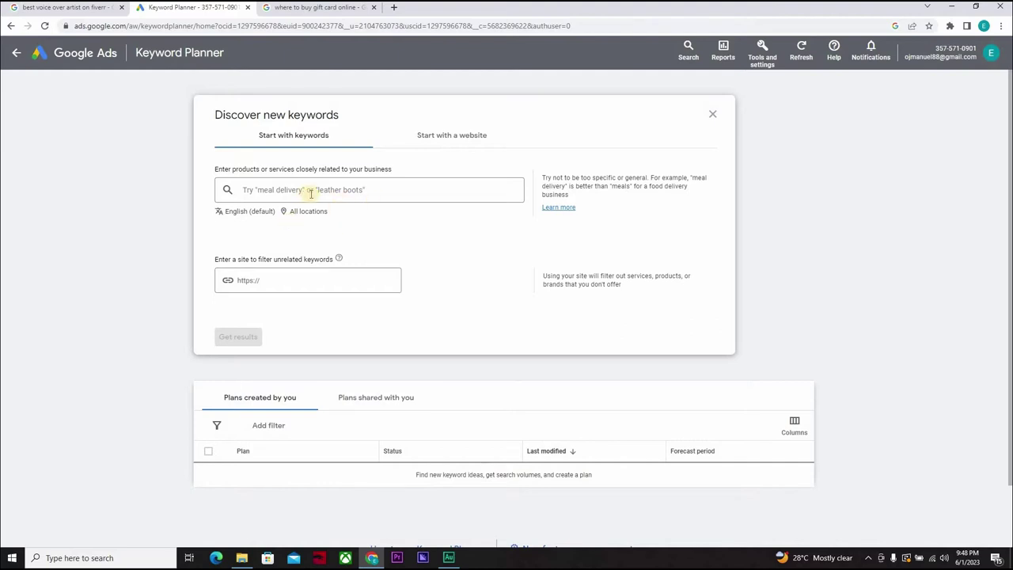
Enter "affordable voice over artist" as the product or service and get its keyword ideas
{"action": "left_click", "coordinate": [311, 192]}
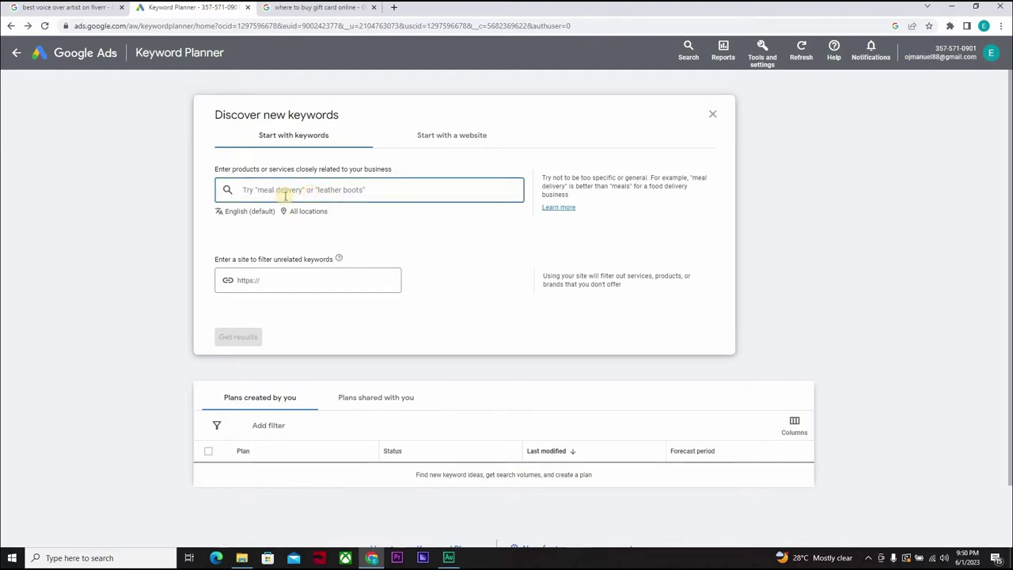
{"action": "type", "text": "cheap"}
{"action": "key", "text": "BackSpace"}
{"action": "key", "text": "BackSpace"}
{"action": "key", "text": "BackSpace"}
{"action": "key", "text": "BackSpace"}
{"action": "type", "text": "afford"}
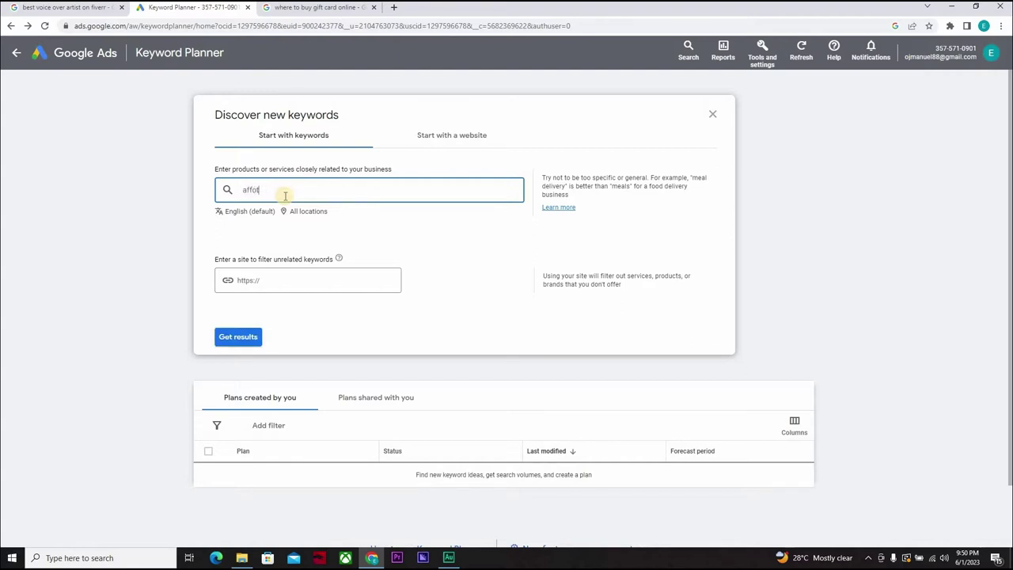
{"action": "type", "text": "rdable voice over artist"}
{"action": "left_click", "coordinate": [227, 338]}
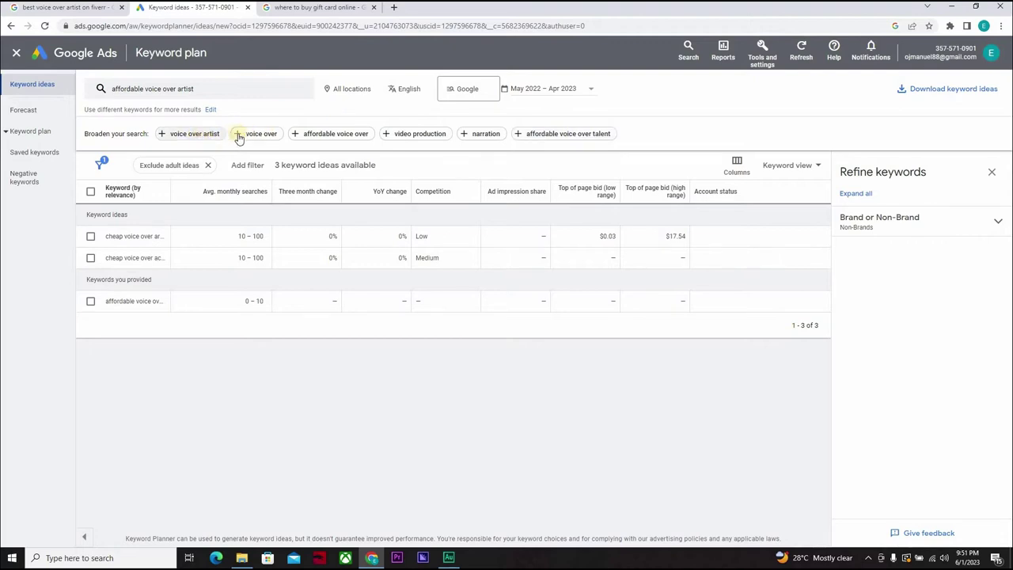
Replace the search keyword with the suggested "affordable voice over", get its results and widen the Keyword column to show full names
{"action": "left_click", "coordinate": [337, 134]}
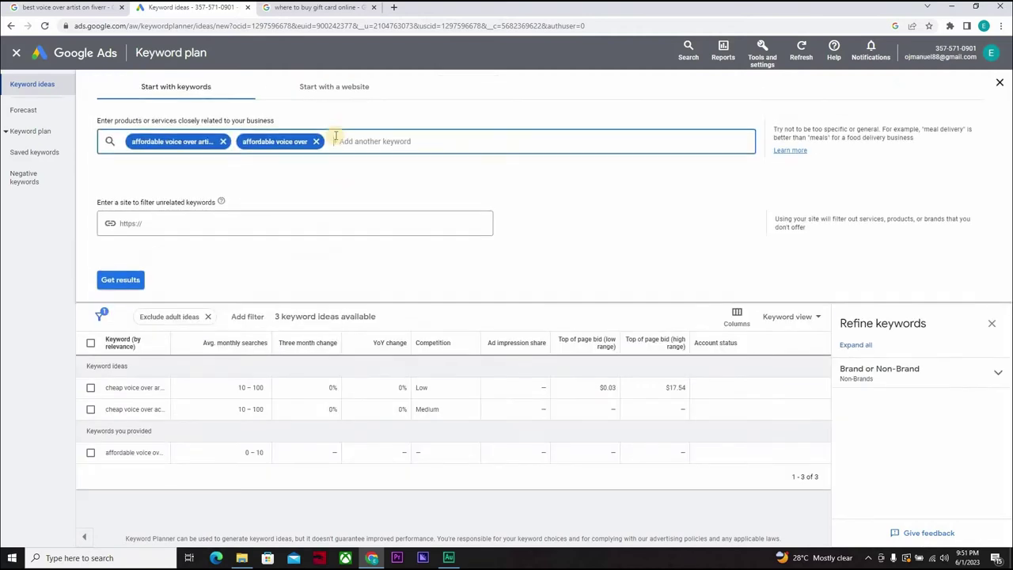
{"action": "left_click", "coordinate": [223, 143]}
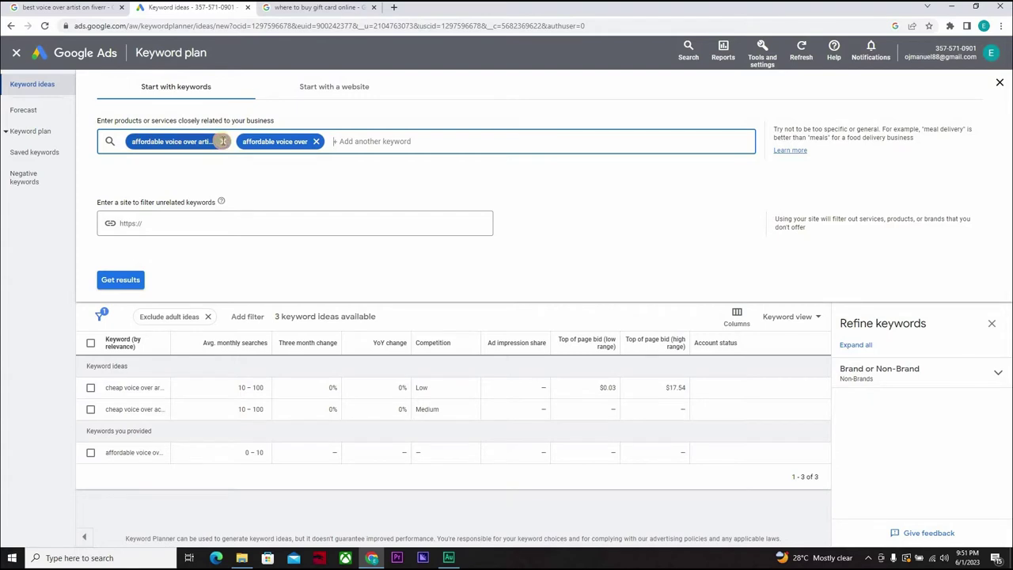
{"action": "left_click", "coordinate": [120, 284]}
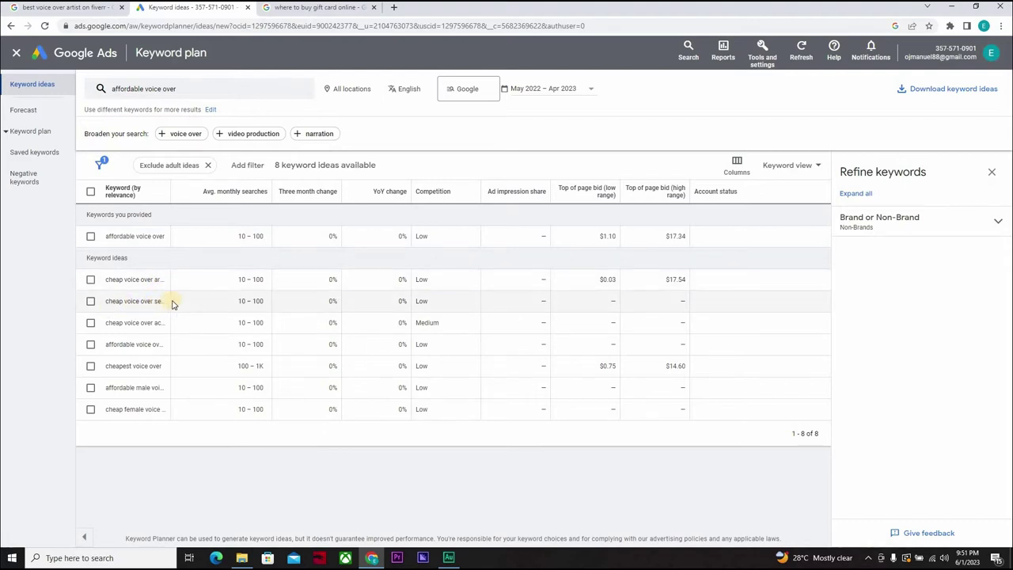
{"action": "left_click_drag", "start_coordinate": [167, 235], "coordinate": [220, 208]}
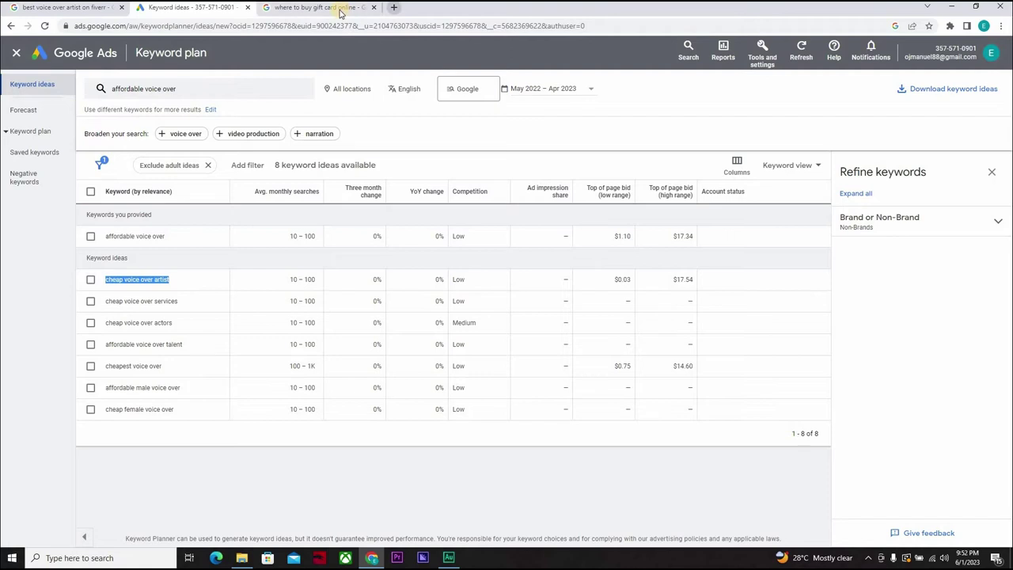
Switch to the Google results for gift cards, search for "cheap voice over artist" instead and check the results for sponsored listings
{"action": "key", "text": "ctrl+Tab"}
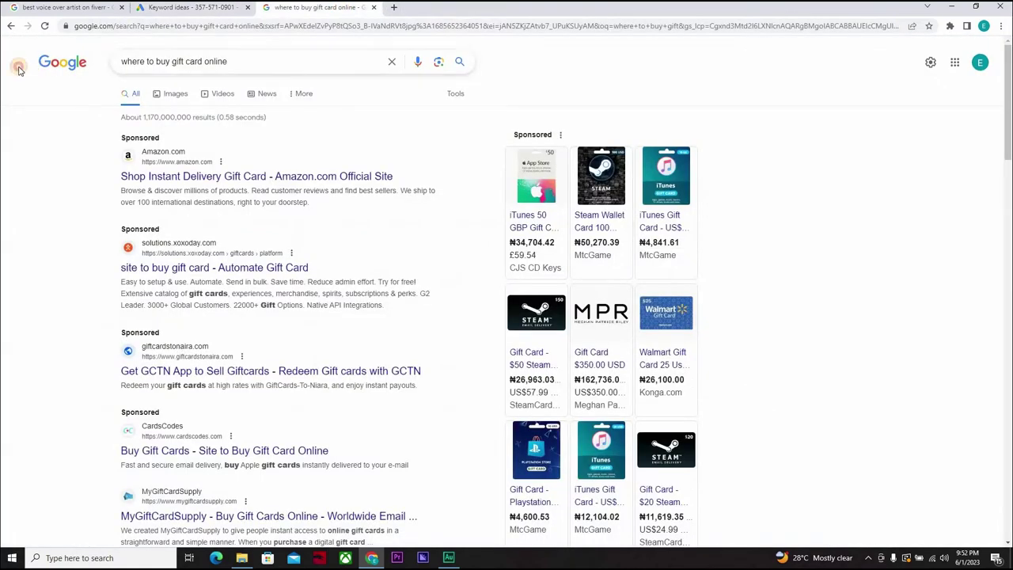
{"action": "key", "text": "slash"}
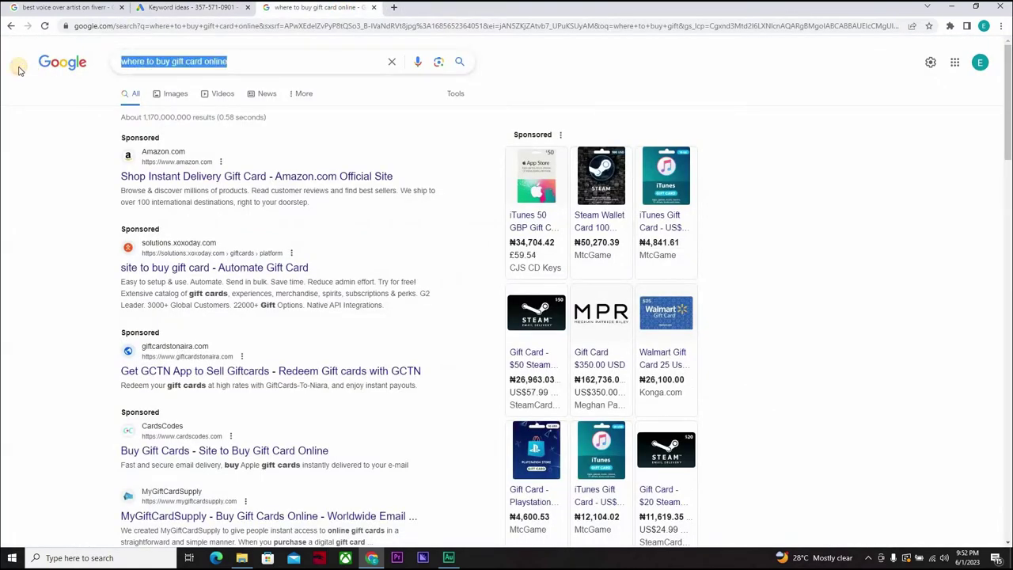
{"action": "type", "text": "cheap voice over artist"}
{"action": "key", "text": "Return"}
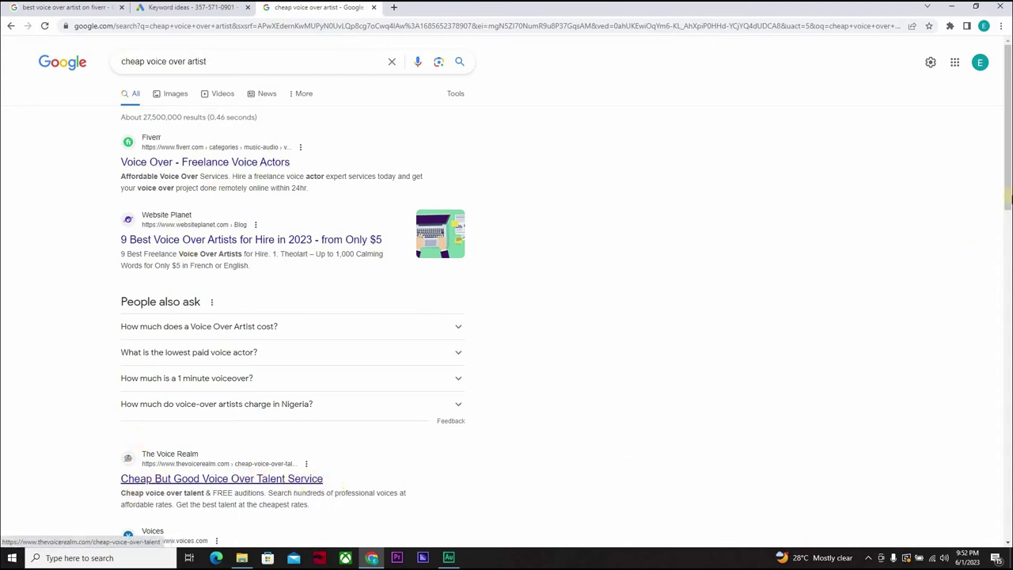
{"action": "left_click_drag", "start_coordinate": [1009, 180], "coordinate": [193, 163]}
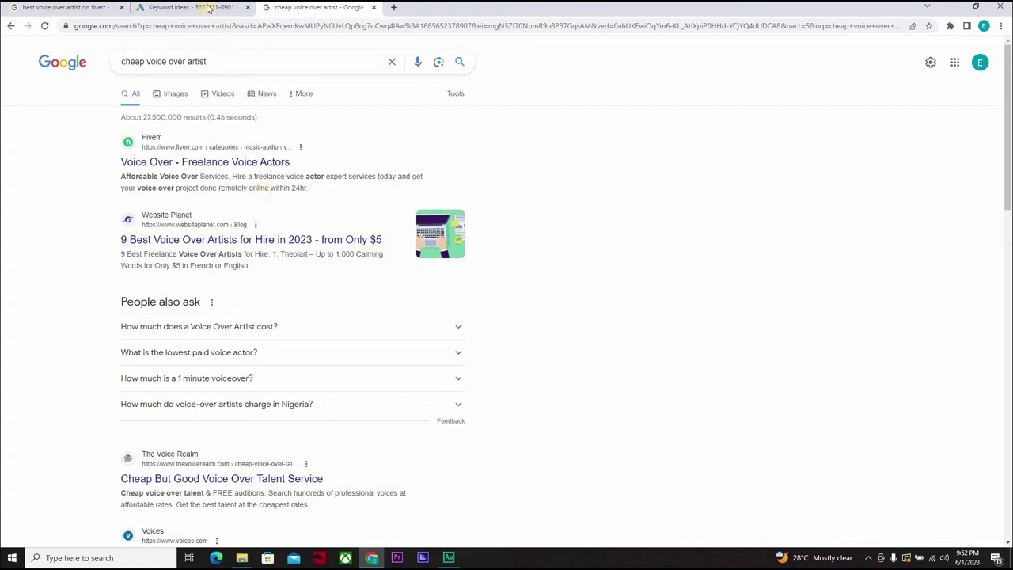
Return to the Keyword Planner and get keyword ideas for "voiceover"
{"action": "key", "text": "ctrl+shift+Tab"}
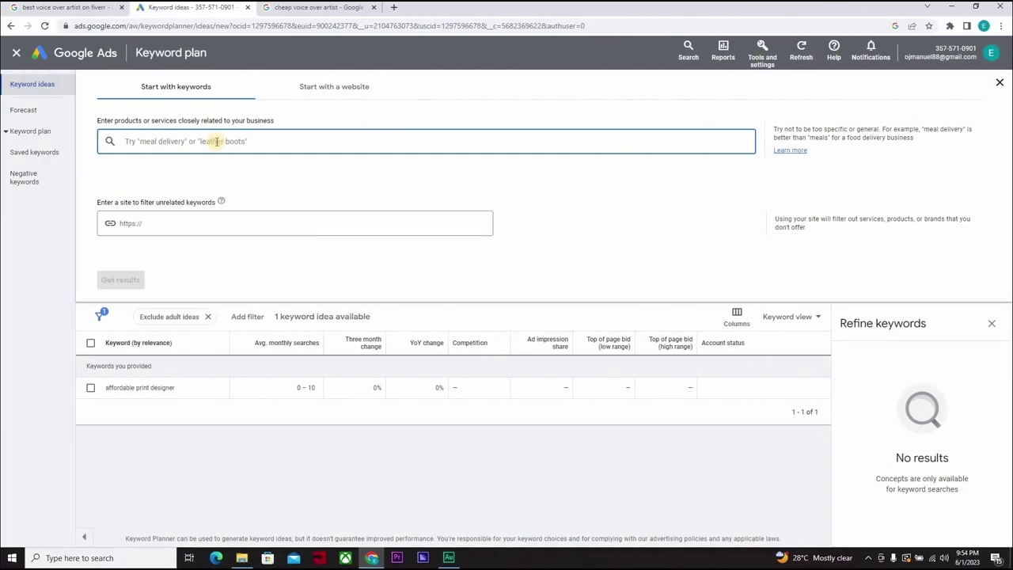
{"action": "type", "text": "vo"}
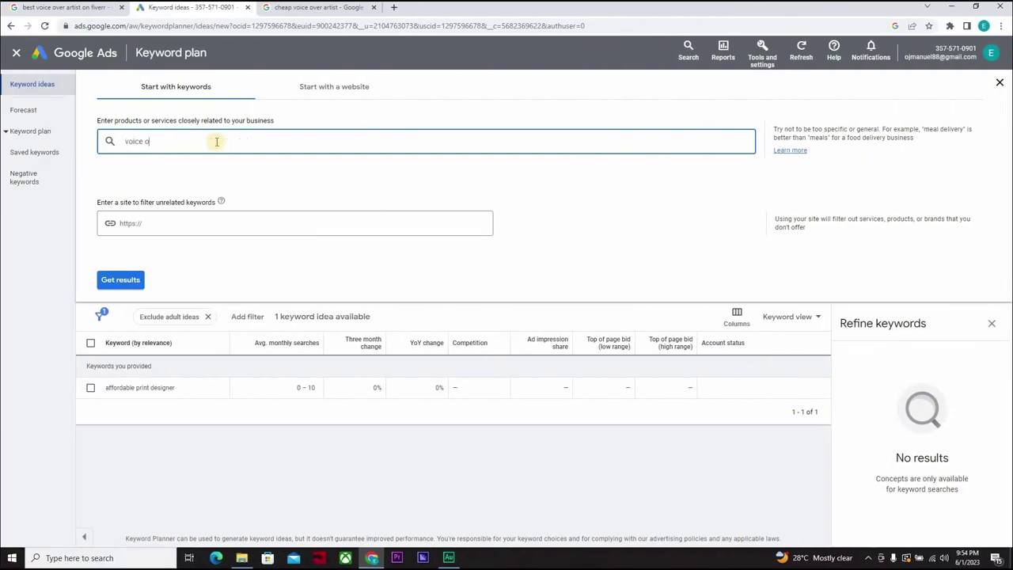
{"action": "type", "text": "iceover"}
{"action": "left_click", "coordinate": [122, 282]}
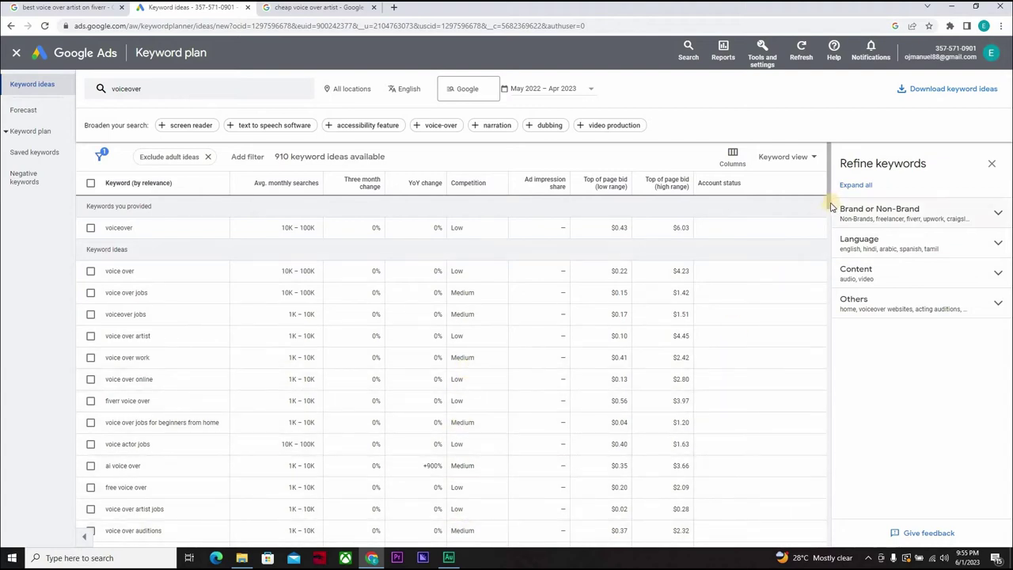
Look through the voiceover keyword ideas, pick "voiceover jobs" and search Google for it to examine the results for ads
{"action": "scroll", "coordinate": [830, 277], "scroll_direction": "down", "scroll_amount": 5}
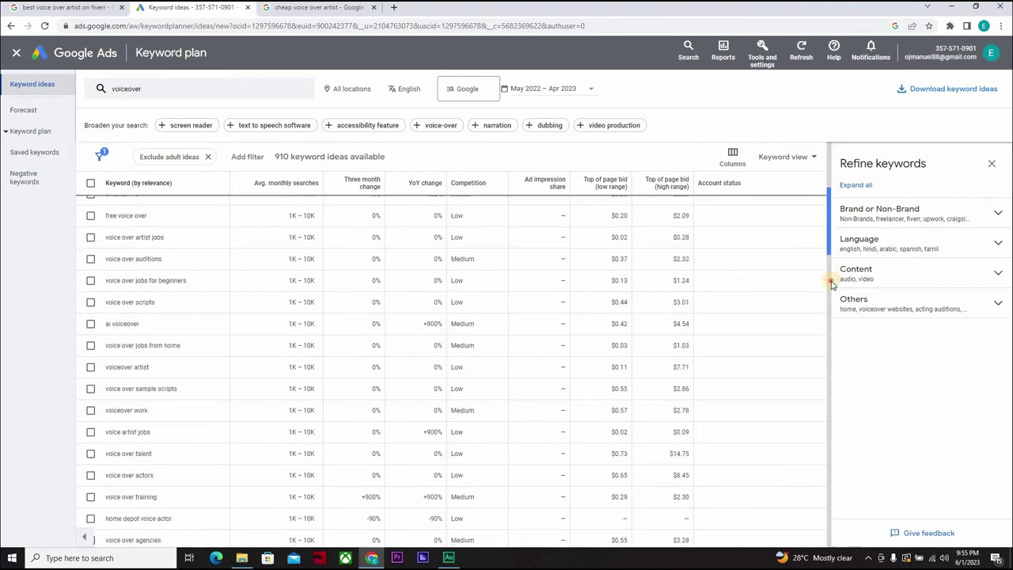
{"action": "scroll", "coordinate": [830, 292], "scroll_direction": "down", "scroll_amount": 3}
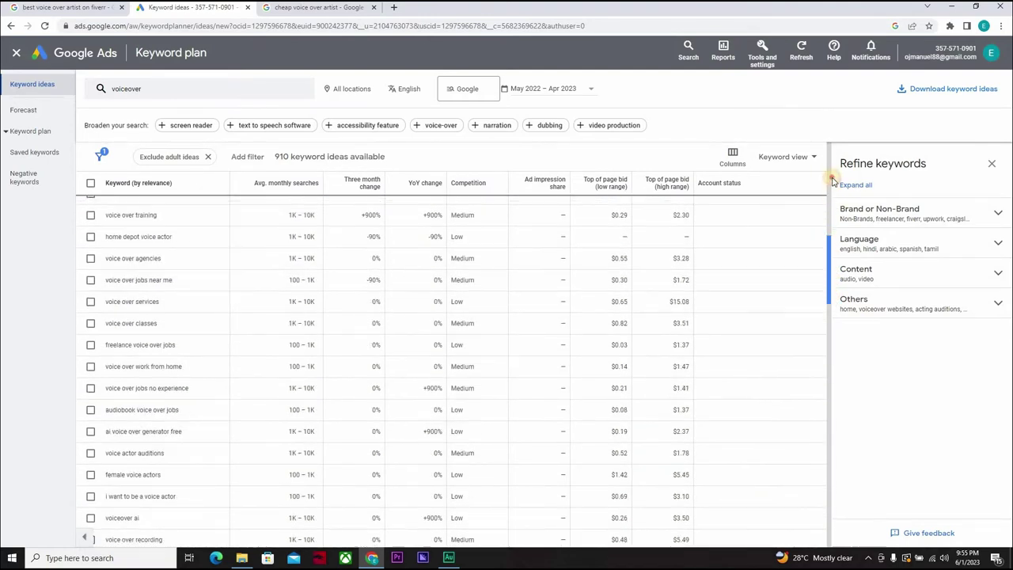
{"action": "scroll", "coordinate": [832, 182], "scroll_direction": "up", "scroll_amount": 8}
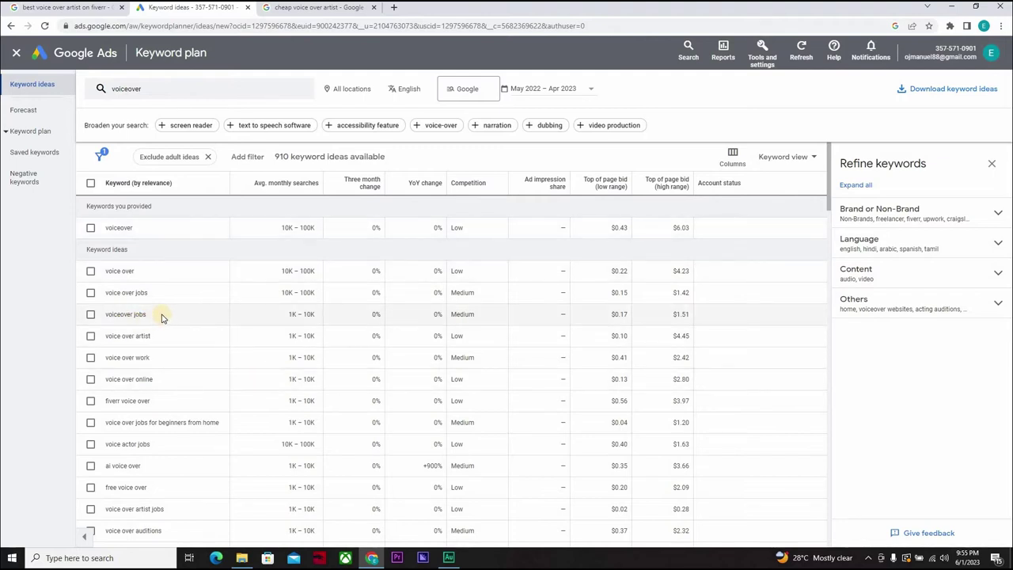
{"action": "triple_click", "coordinate": [106, 315]}
{"action": "left_click", "coordinate": [77, 9]}
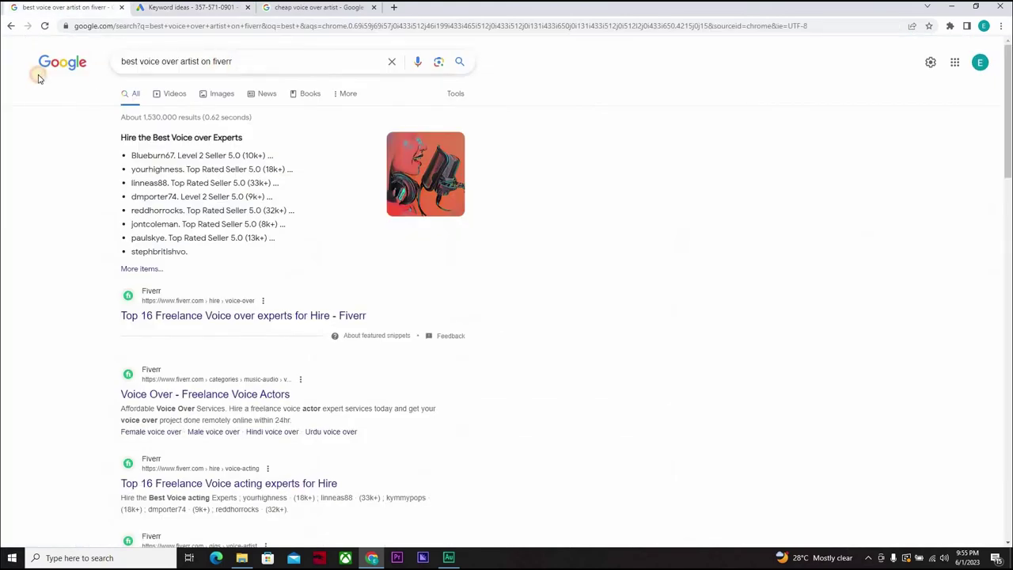
{"action": "key", "text": "ctrl+a"}
{"action": "type", "text": "voiceover jobs"}
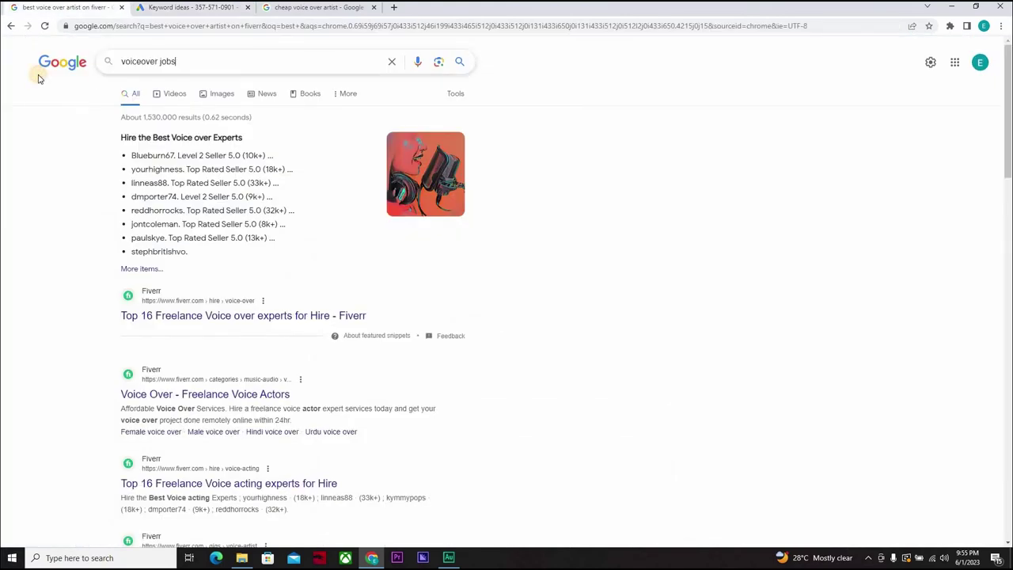
{"action": "key", "text": "Return"}
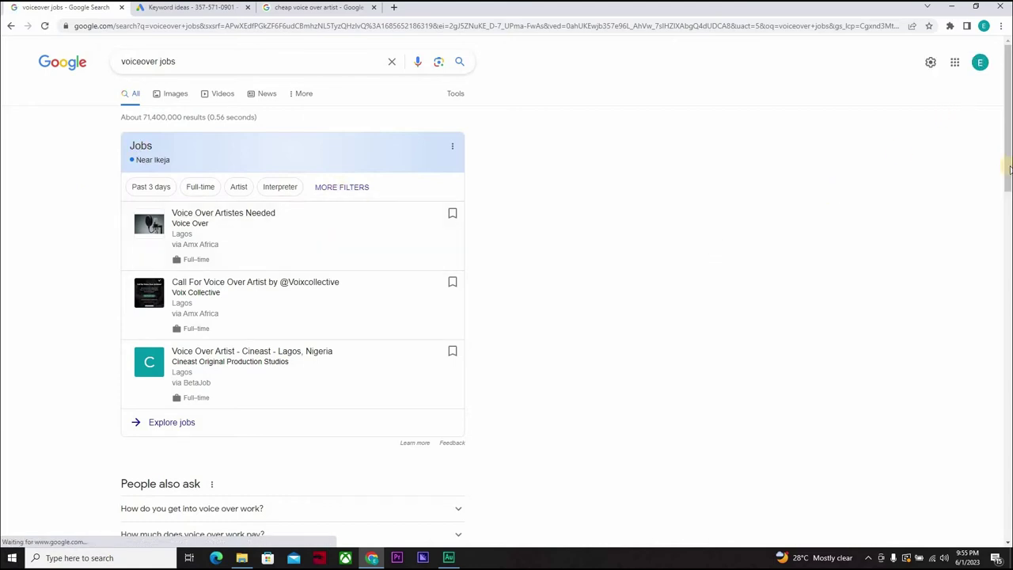
{"action": "left_click_drag", "start_coordinate": [1003, 170], "coordinate": [1002, 240]}
{"action": "scroll", "coordinate": [1002, 239], "scroll_direction": "down", "scroll_amount": 5}
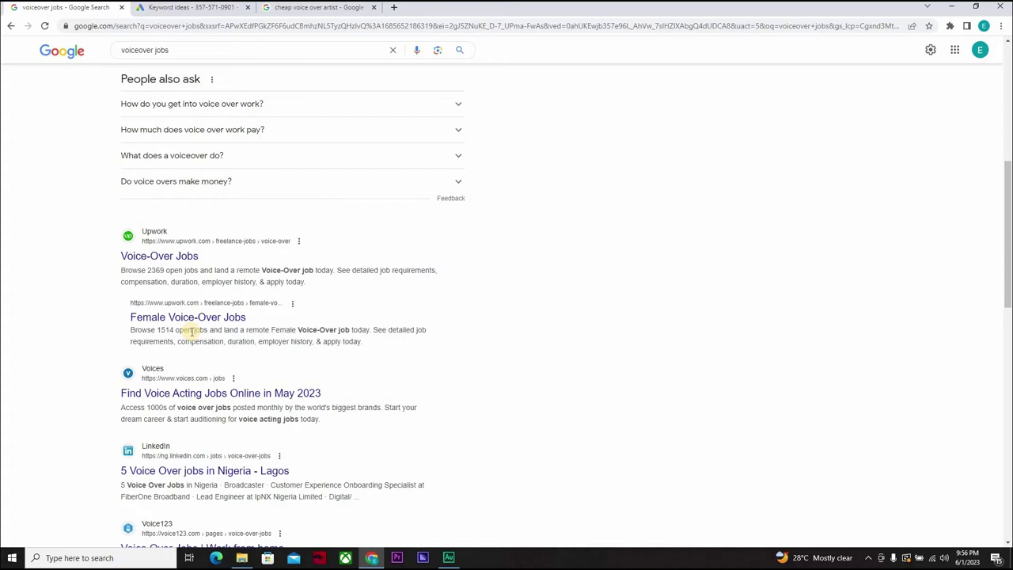
Pick the keyword idea "voice over artist jobs" in the Keyword Planner and search Google for it to examine the results
{"action": "left_click", "coordinate": [309, 8]}
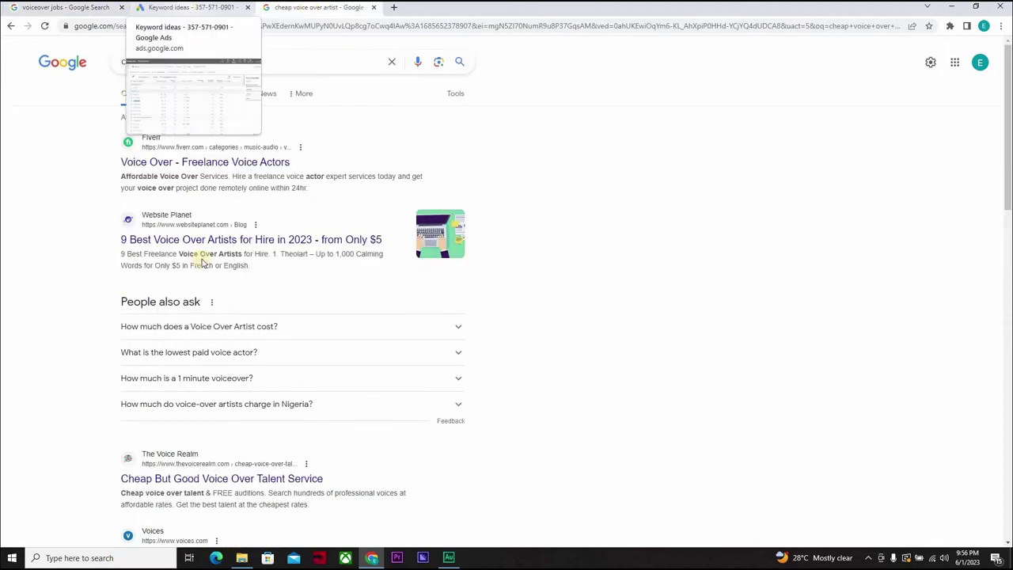
{"action": "left_click", "coordinate": [186, 8]}
{"action": "left_click", "coordinate": [126, 228]}
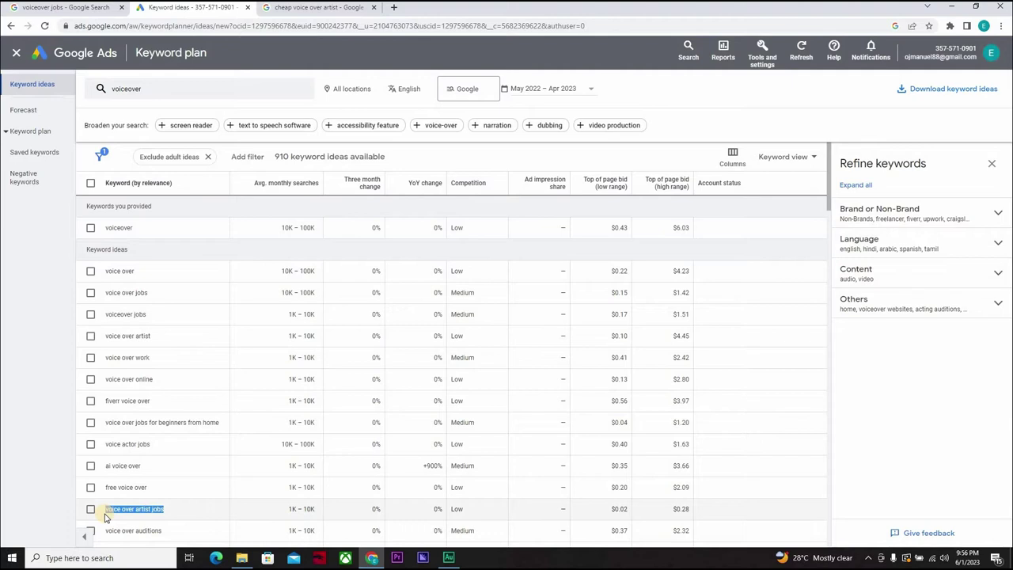
{"action": "key", "text": "ctrl+1"}
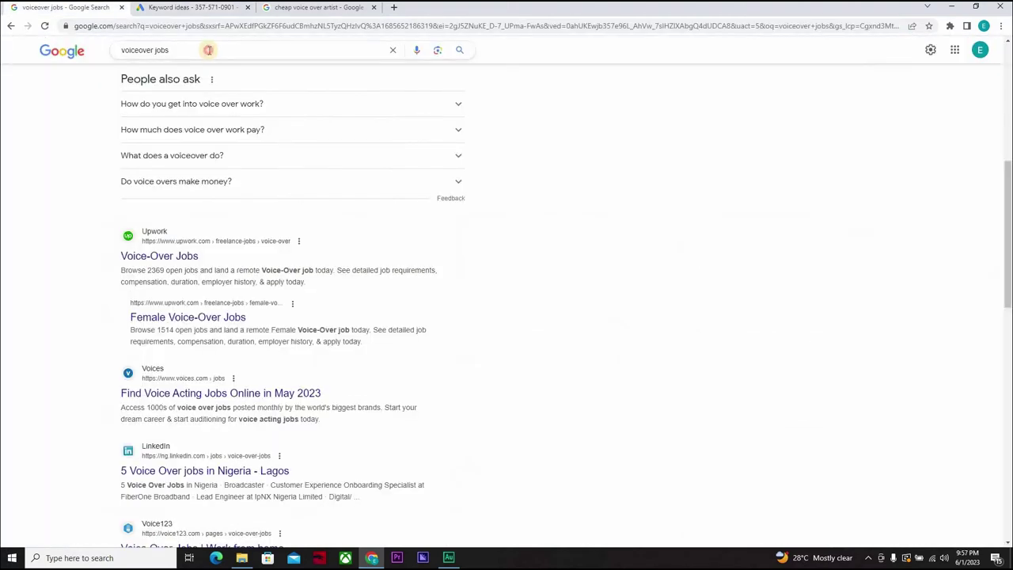
{"action": "key", "text": "ctrl+a"}
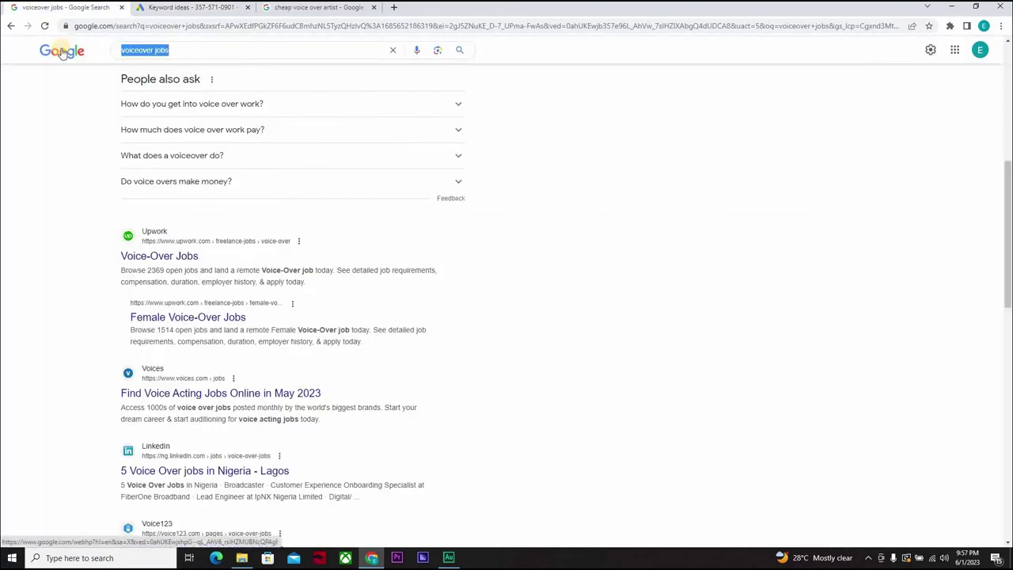
{"action": "type", "text": "voice over artist jobs"}
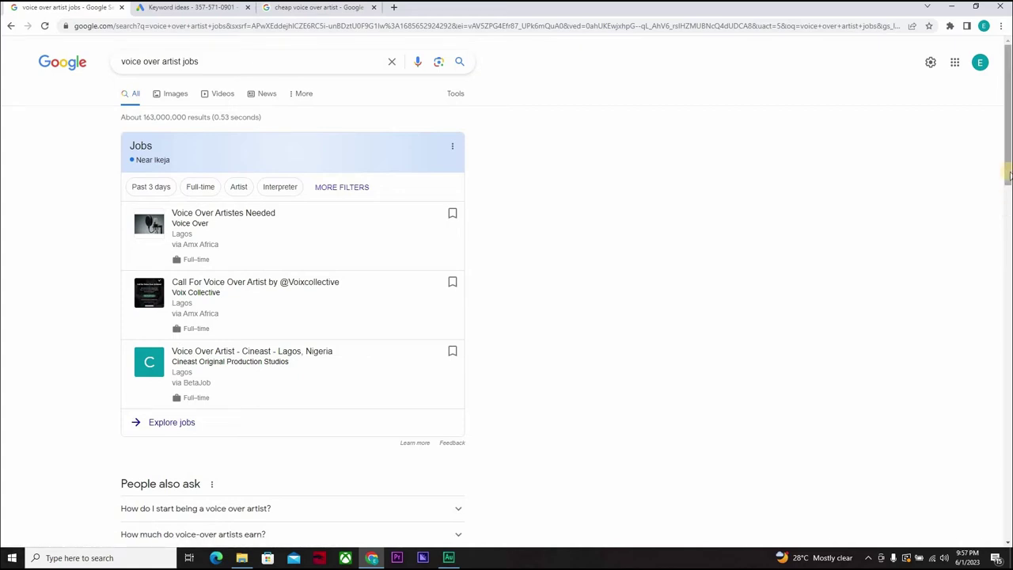
{"action": "scroll", "coordinate": [1004, 253], "scroll_direction": "down", "scroll_amount": 5}
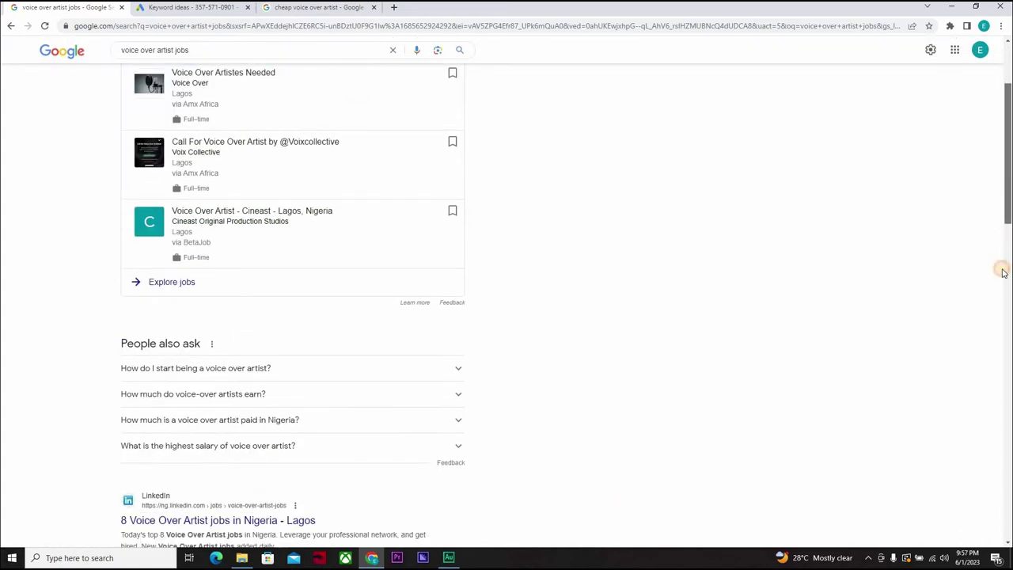
{"action": "scroll", "coordinate": [994, 294], "scroll_direction": "down", "scroll_amount": 2}
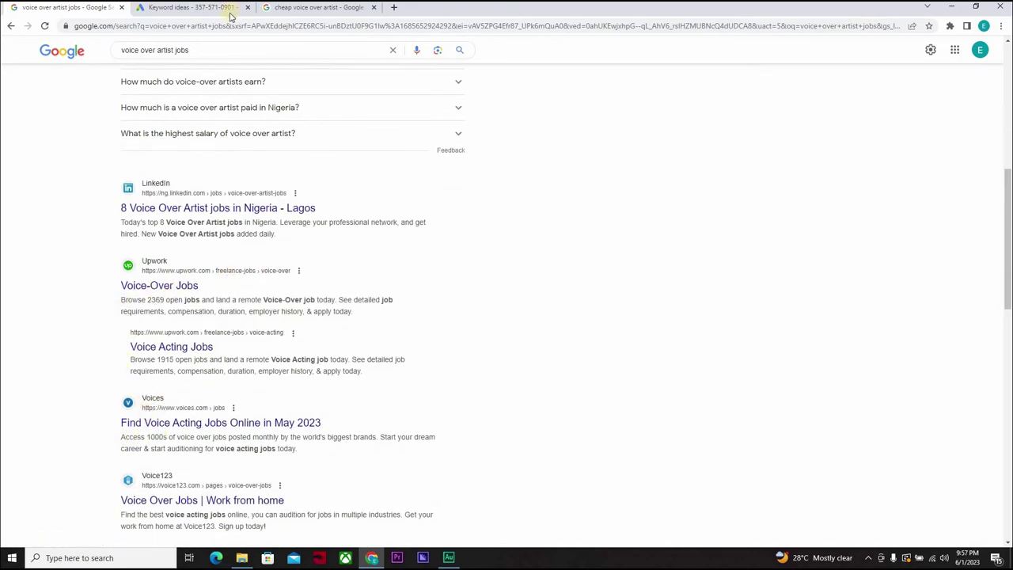
Return to the Keyword Planner, look further through the voiceover keyword ideas and copy the idea "voice over freelance"
{"action": "left_click", "coordinate": [186, 8]}
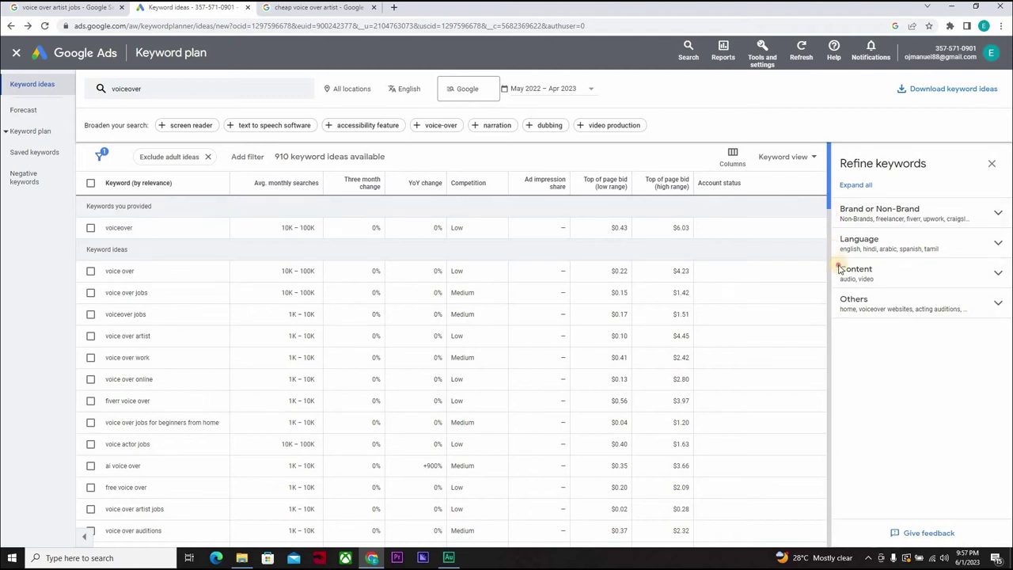
{"action": "scroll", "coordinate": [837, 269], "scroll_direction": "down", "scroll_amount": 5}
{"action": "scroll", "coordinate": [839, 273], "scroll_direction": "down", "scroll_amount": 2}
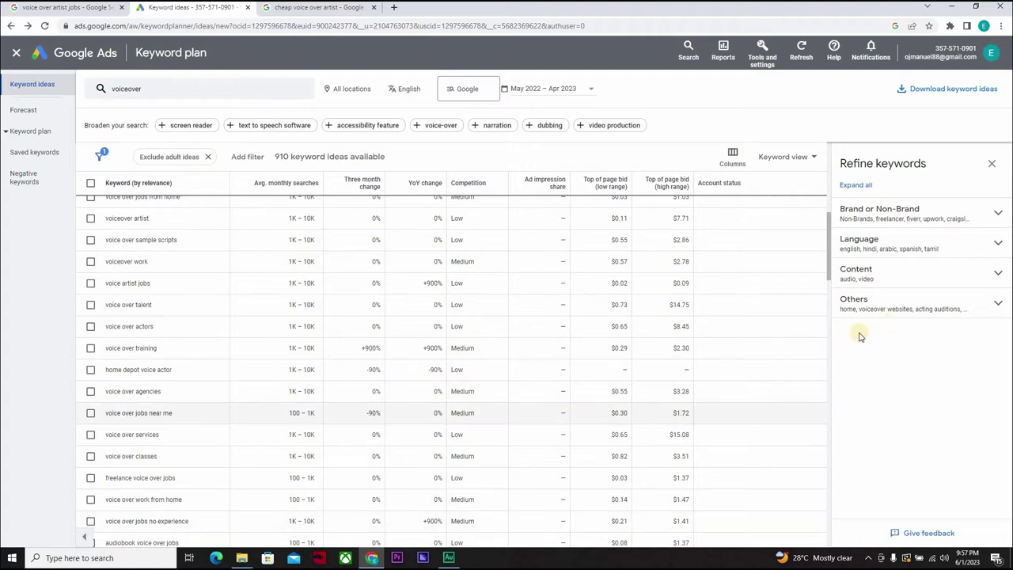
{"action": "left_click", "coordinate": [829, 324]}
{"action": "left_click_drag", "start_coordinate": [829, 327], "coordinate": [167, 384]}
{"action": "left_click", "coordinate": [168, 387]}
{"action": "left_click", "coordinate": [112, 383]}
{"action": "triple_click", "coordinate": [107, 383]}
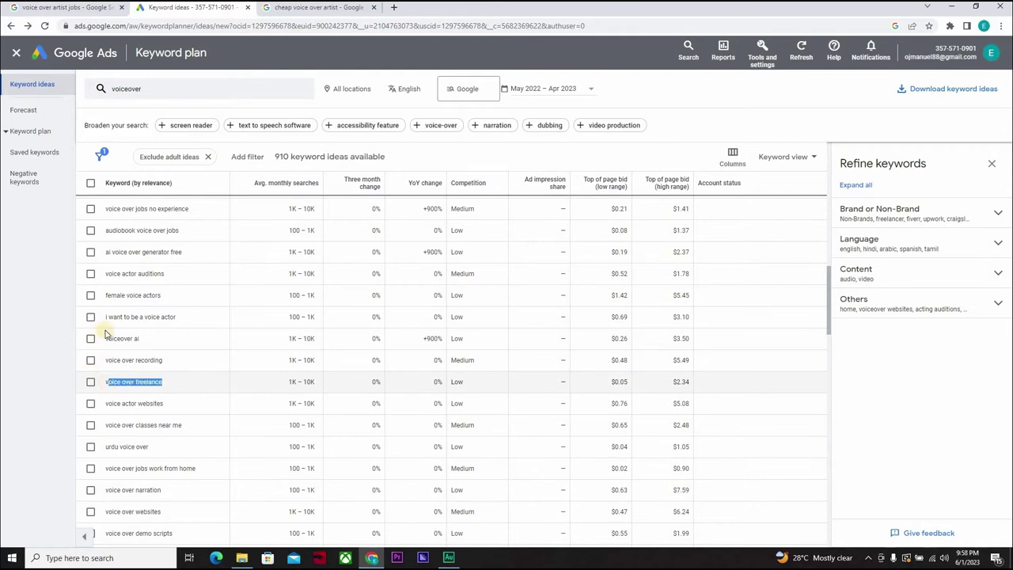
{"action": "left_click_drag", "start_coordinate": [167, 387], "coordinate": [105, 385]}
{"action": "left_click", "coordinate": [123, 382]}
Search Google for "voice over freelance" in place of the previous query and examine the results for ads
{"action": "left_click", "coordinate": [50, 11]}
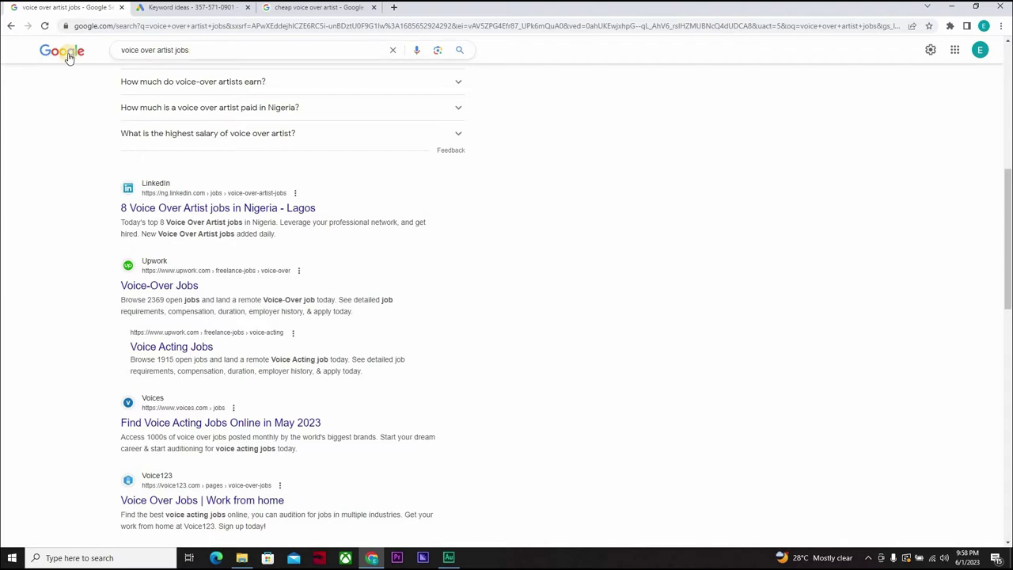
{"action": "key", "text": "ctrl+a"}
{"action": "key", "text": "ctrl+c"}
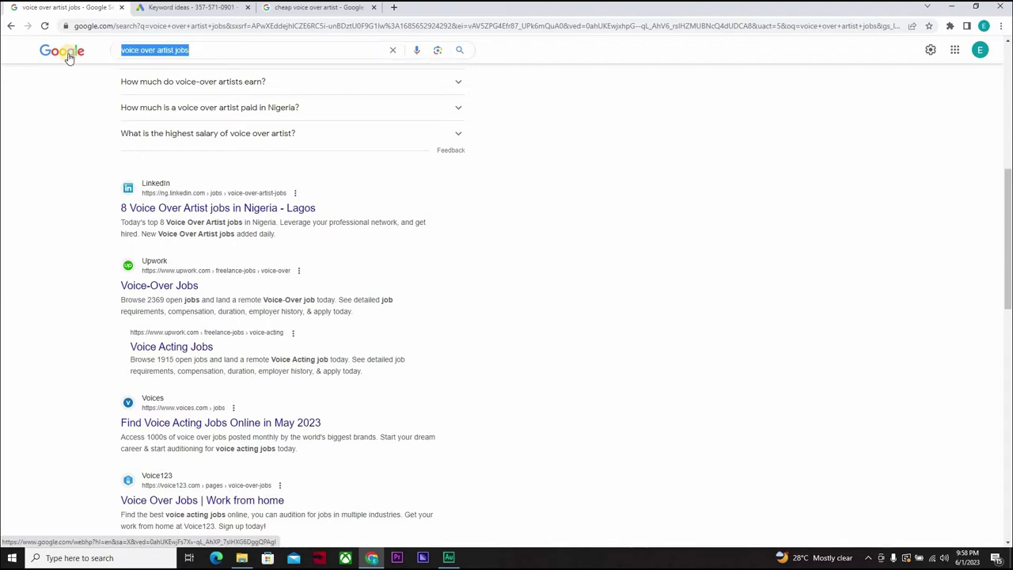
{"action": "type", "text": "voice over freelance"}
{"action": "key", "text": "Return"}
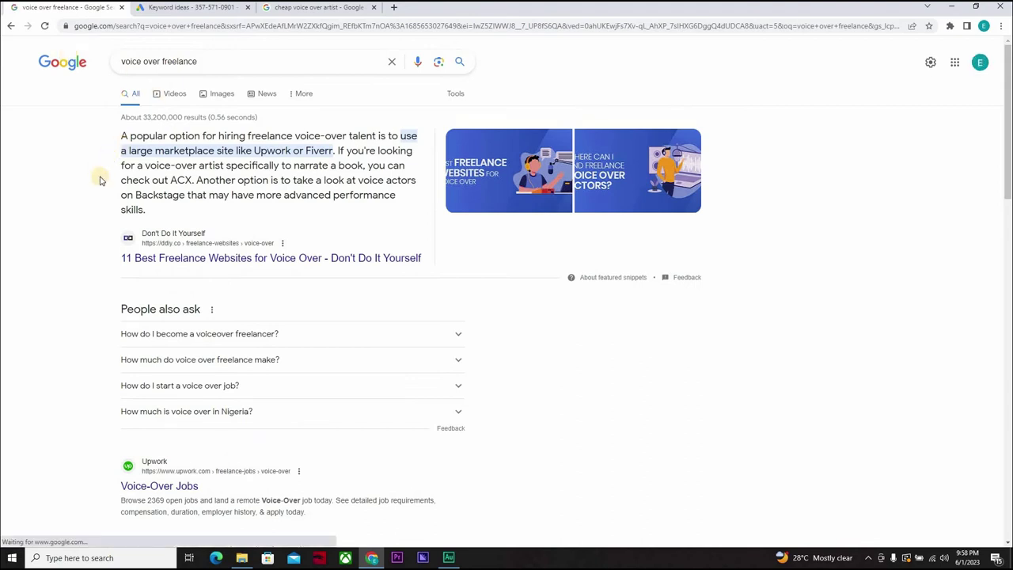
{"action": "left_click", "coordinate": [167, 487]}
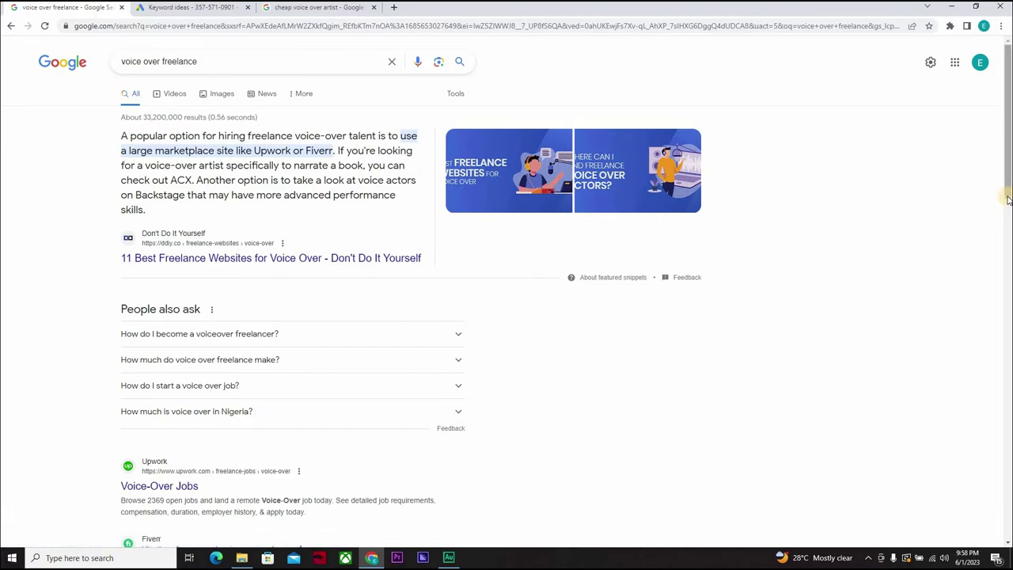
{"action": "left_click", "coordinate": [1008, 256]}
{"action": "left_click_drag", "start_coordinate": [1008, 256], "coordinate": [1008, 160]}
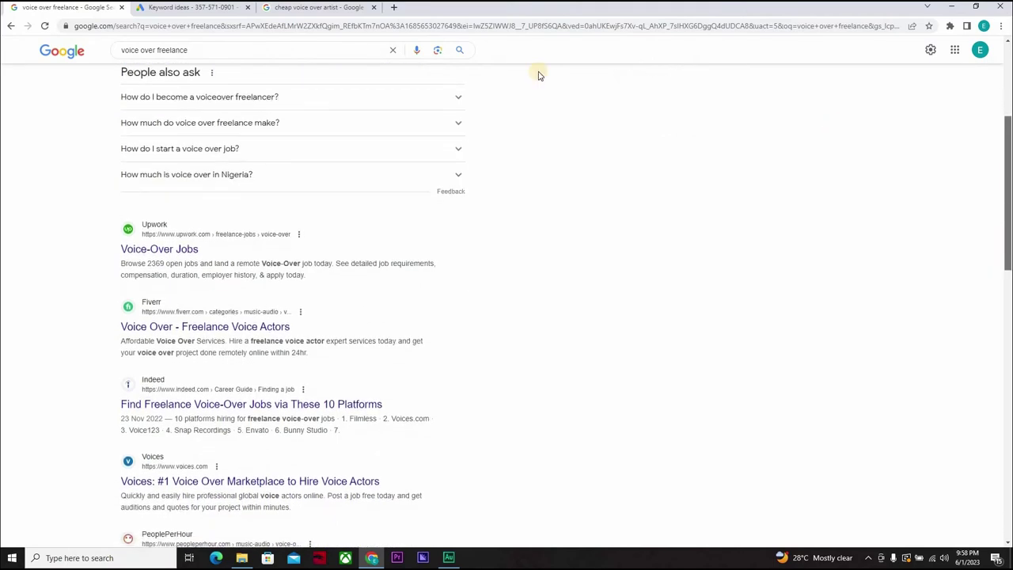
{"action": "scroll", "coordinate": [538, 74], "scroll_direction": "up", "scroll_amount": 3}
Pick the keyword idea "fiverr voice over" in the Keyword Planner and search Google for it to examine the results for ads
{"action": "left_click", "coordinate": [224, 11]}
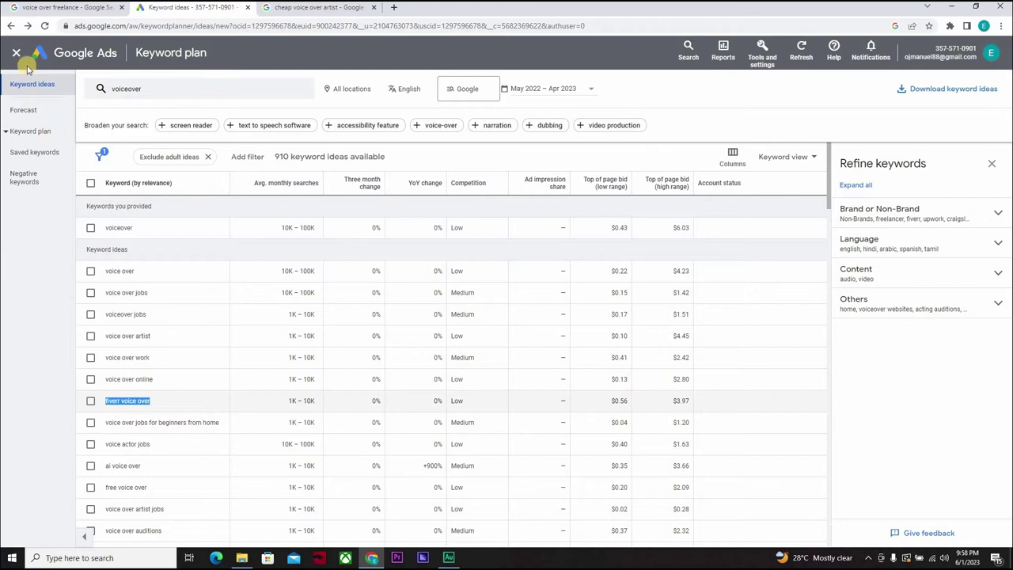
{"action": "key", "text": "ctrl+shift+Tab"}
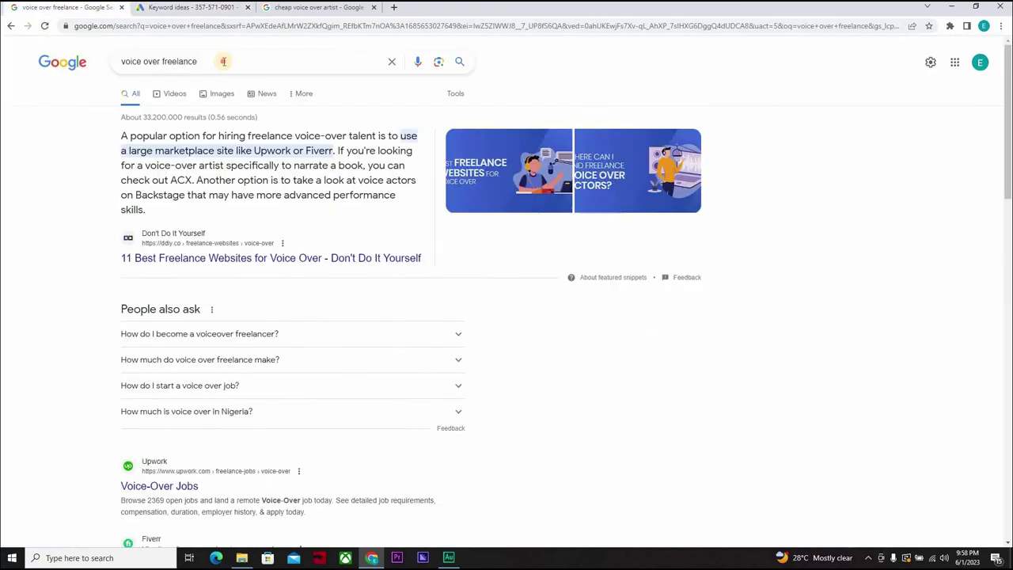
{"action": "key", "text": "ctrl+a"}
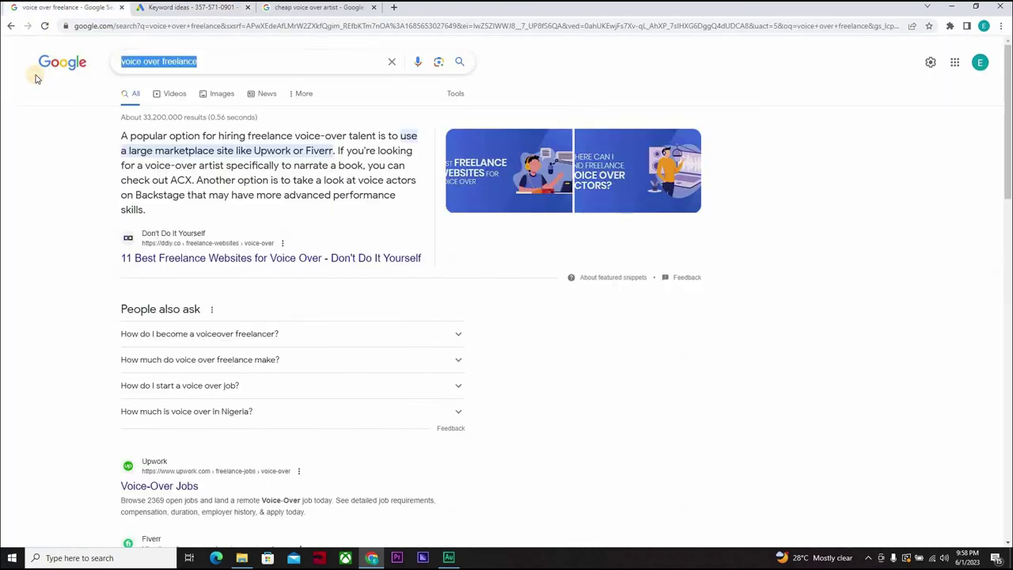
{"action": "type", "text": "fiverr voice over"}
{"action": "key", "text": "Return"}
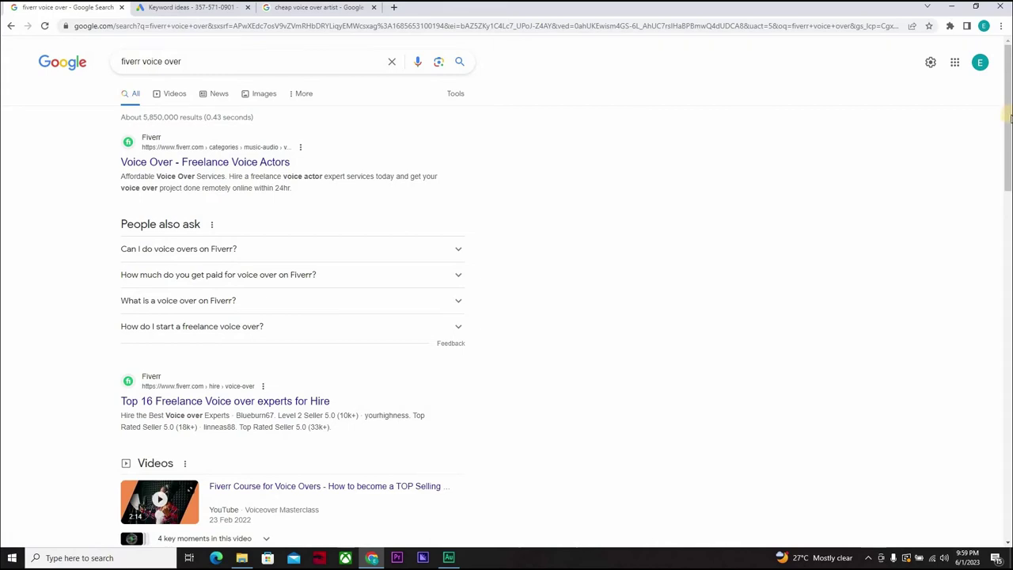
{"action": "scroll", "coordinate": [1007, 170], "scroll_direction": "down", "scroll_amount": 2}
{"action": "scroll", "coordinate": [791, 103], "scroll_direction": "down", "scroll_amount": 2}
{"action": "scroll", "coordinate": [642, 48], "scroll_direction": "up", "scroll_amount": 3}
Copy the keyword idea "voice over artist jobs" from the Keyword Planner and search Google for it again to recheck the results
{"action": "left_click", "coordinate": [214, 11]}
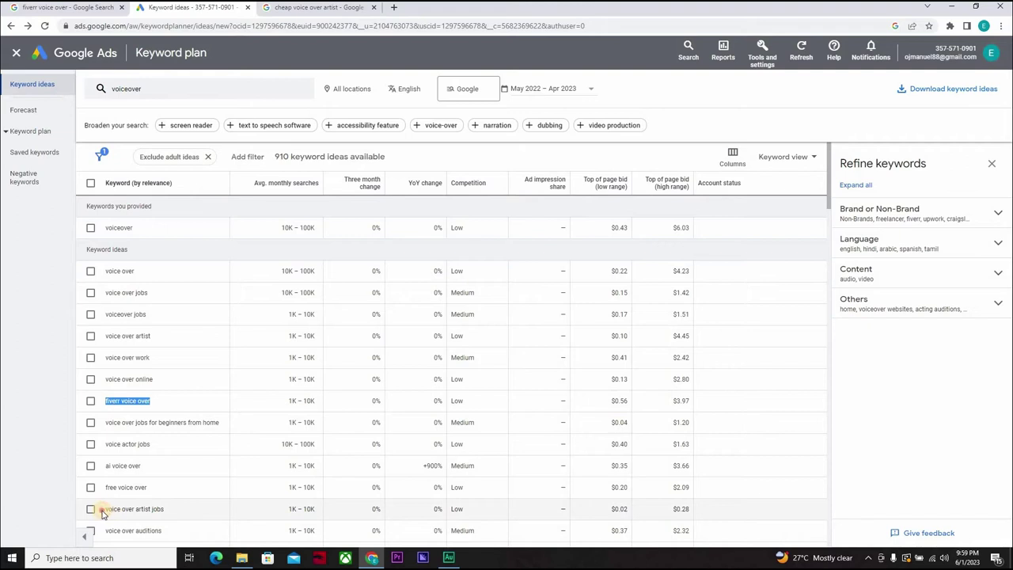
{"action": "left_click_drag", "start_coordinate": [164, 509], "coordinate": [102, 513]}
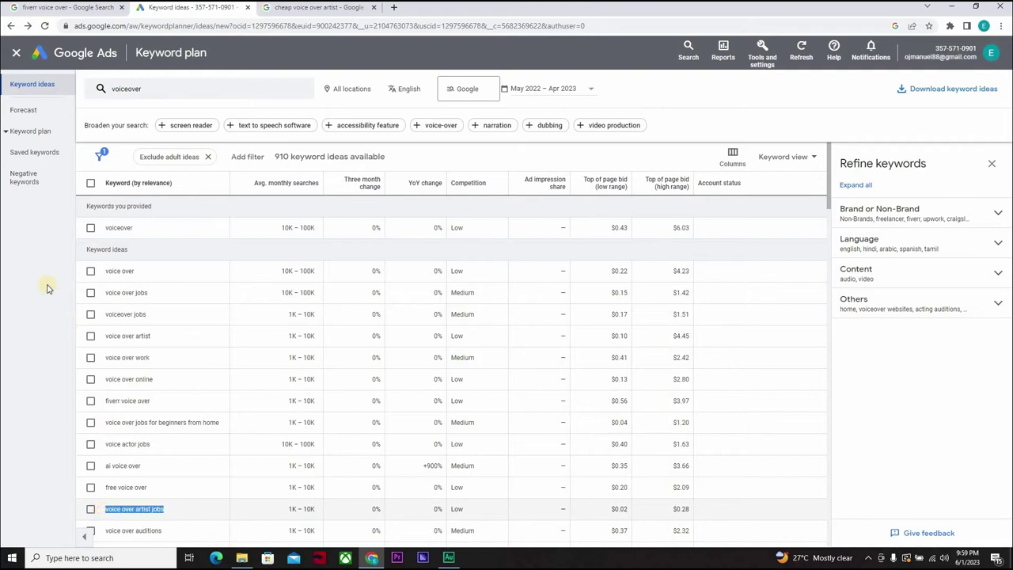
{"action": "left_click", "coordinate": [67, 9]}
{"action": "left_click", "coordinate": [187, 38]}
{"action": "key", "text": "ctrl+a"}
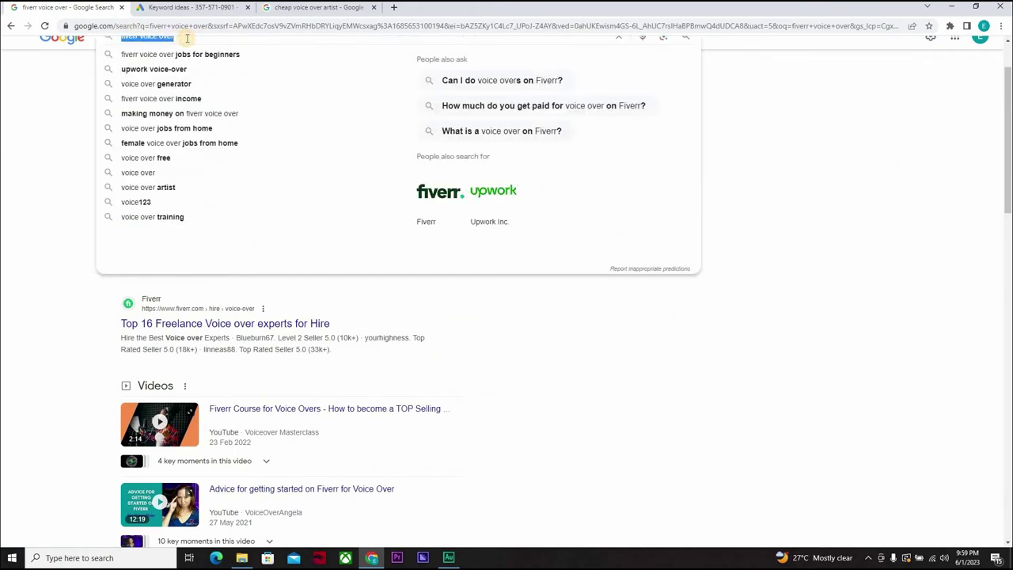
{"action": "key", "text": "ctrl+v"}
{"action": "key", "text": "Return"}
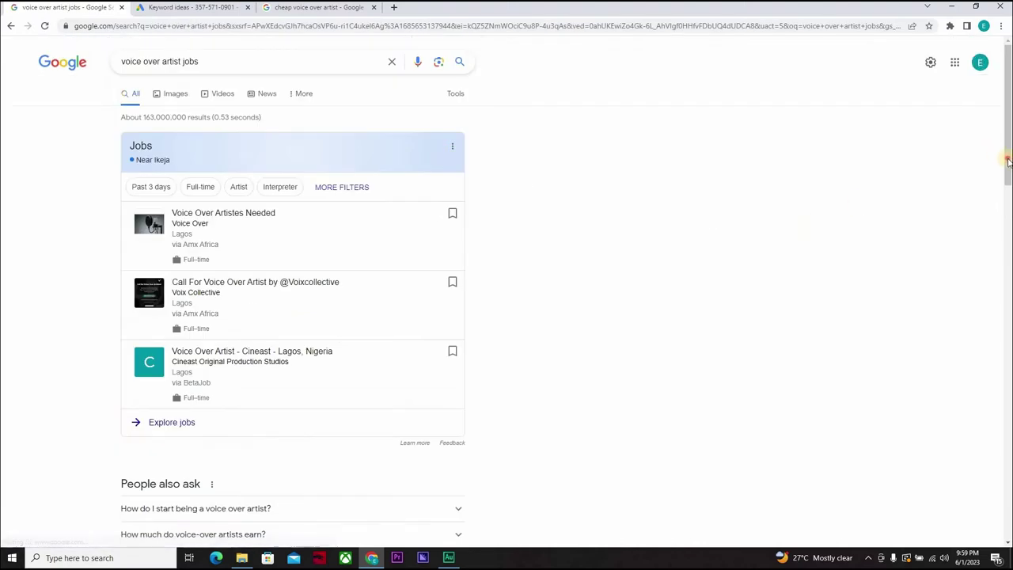
{"action": "scroll", "coordinate": [451, 133], "scroll_direction": "down", "scroll_amount": 4}
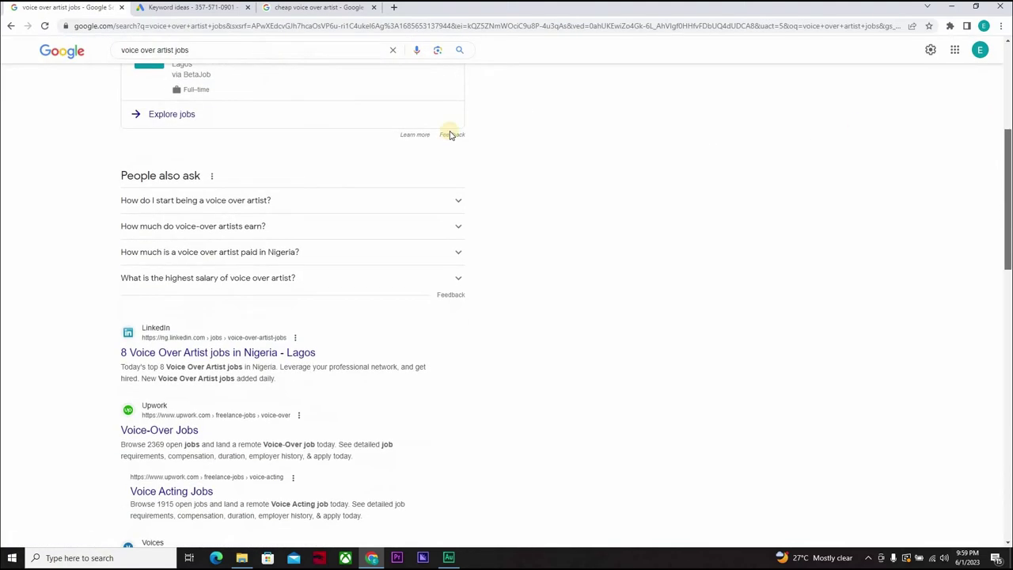
Return to the Keyword Planner, look further down the keyword ideas and copy "voiceover acting"
{"action": "left_click", "coordinate": [150, 10]}
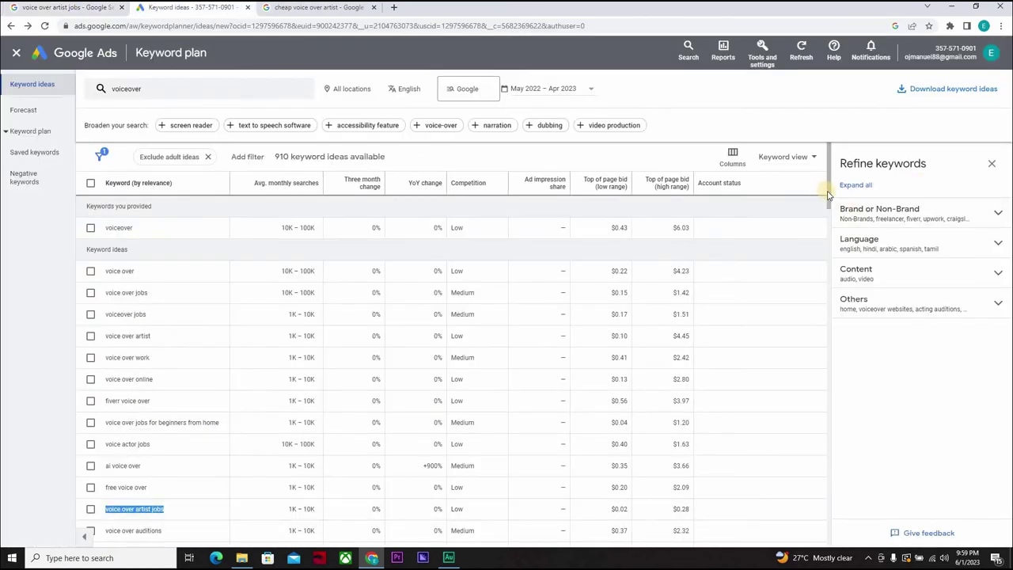
{"action": "left_click_drag", "start_coordinate": [828, 316], "coordinate": [828, 405]}
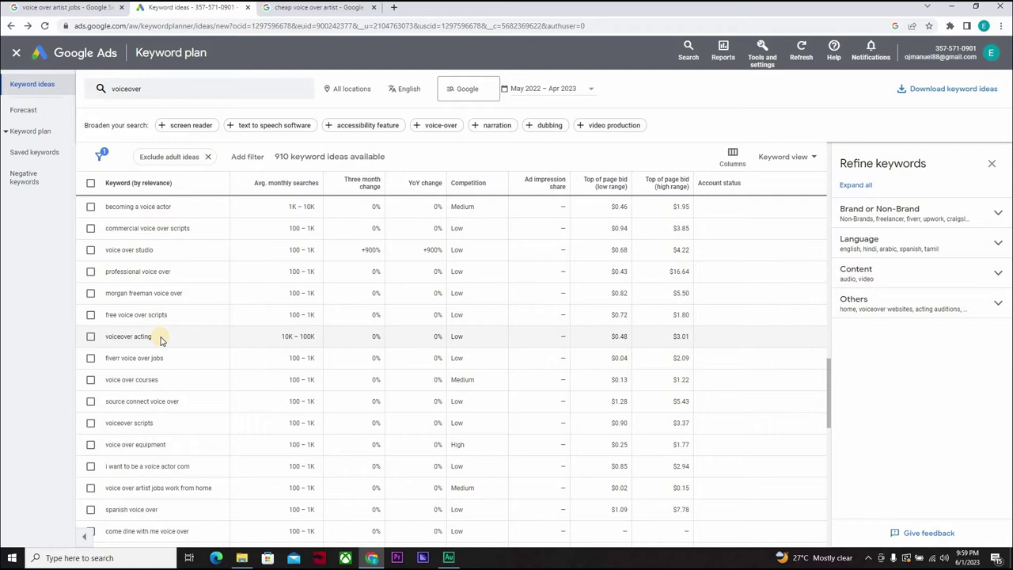
{"action": "triple_click", "coordinate": [102, 337]}
{"action": "key", "text": "ctrl+c"}
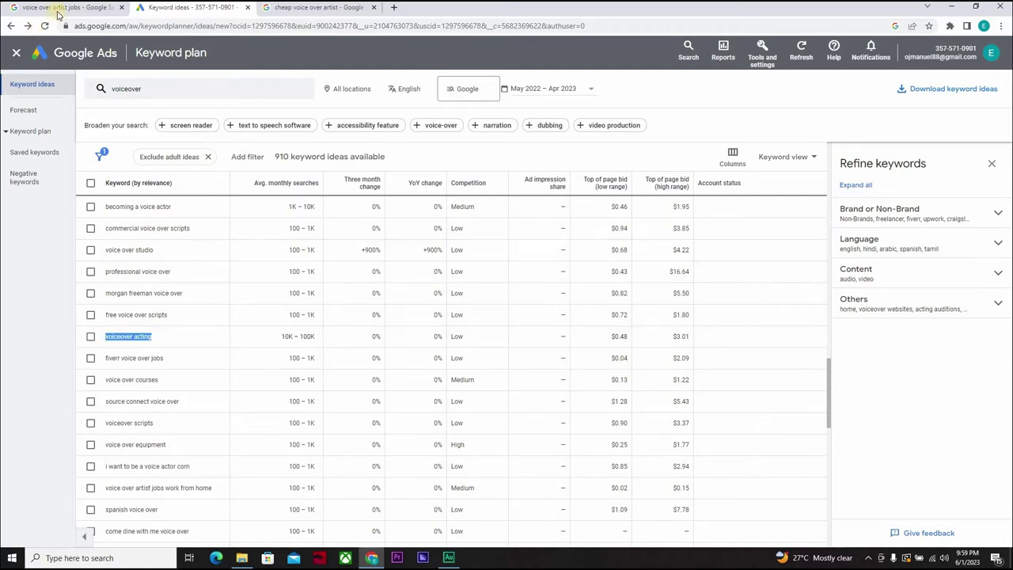
Search Google for "voiceover acting" and examine the results for sponsored listings
{"action": "key", "text": "ctrl+shift+Tab"}
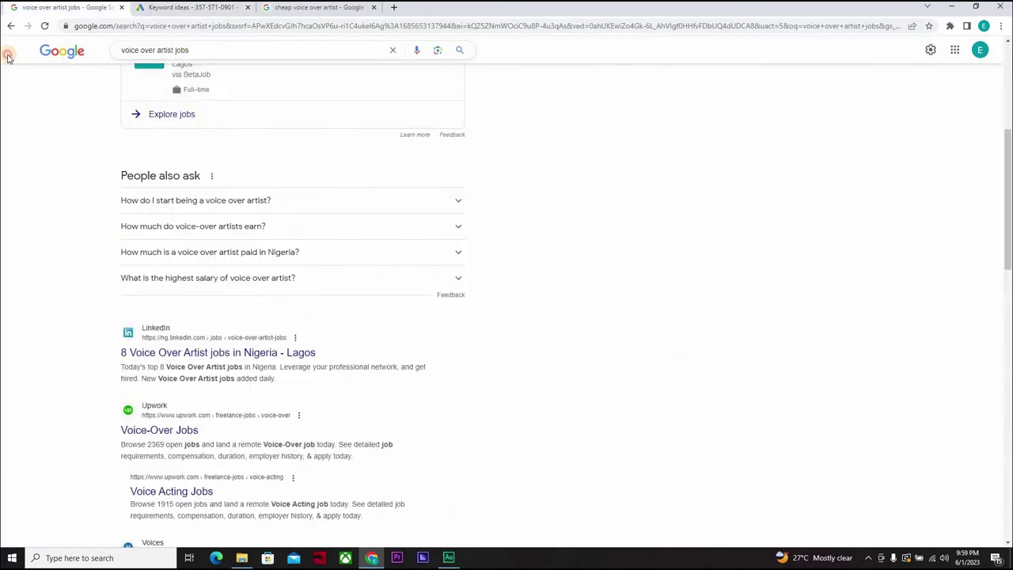
{"action": "key", "text": "ctrl+a"}
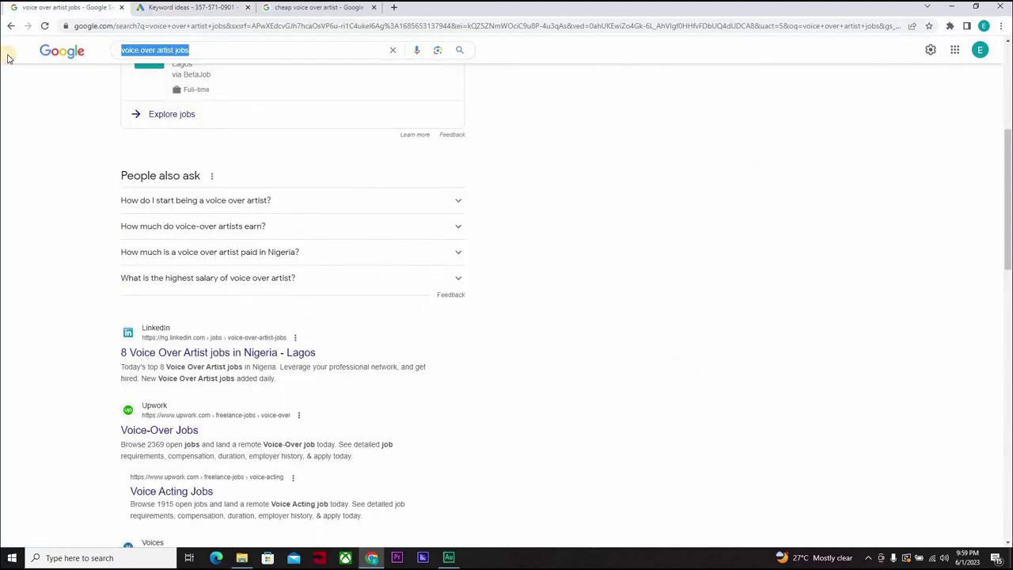
{"action": "key", "text": "ctrl+v"}
{"action": "key", "text": "Return"}
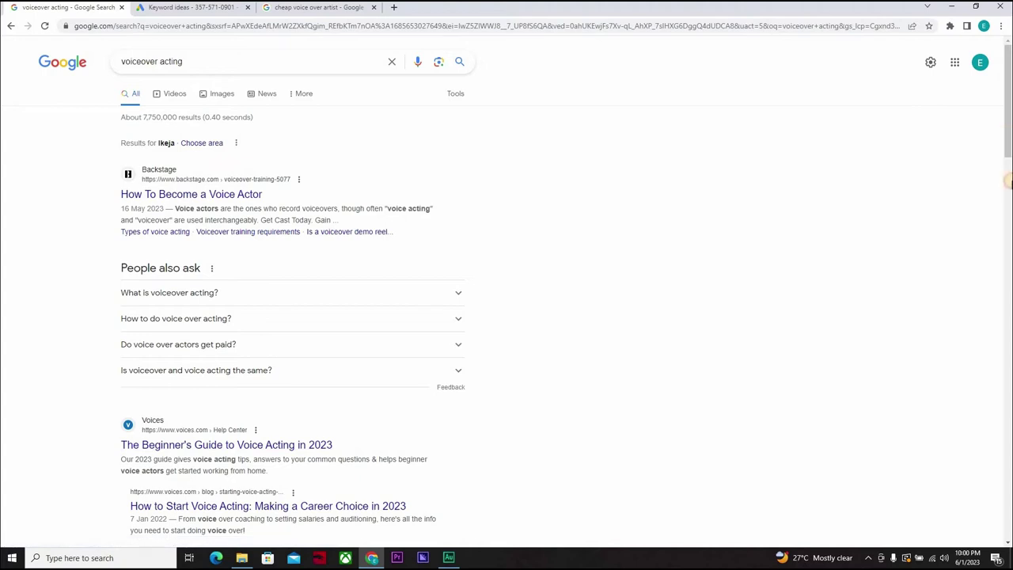
{"action": "scroll", "coordinate": [1007, 229], "scroll_direction": "down", "scroll_amount": 6}
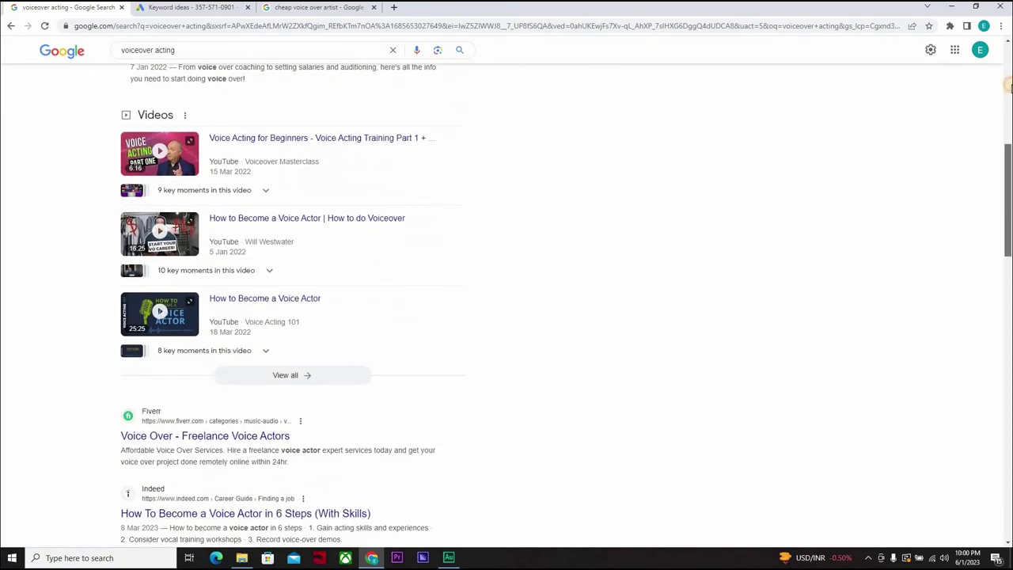
{"action": "scroll", "coordinate": [1009, 85], "scroll_direction": "up", "scroll_amount": 6}
Go back to the Keyword Planner, look through the ideas to the end of the first page and copy "radio voice over jobs"
{"action": "left_click", "coordinate": [164, 13]}
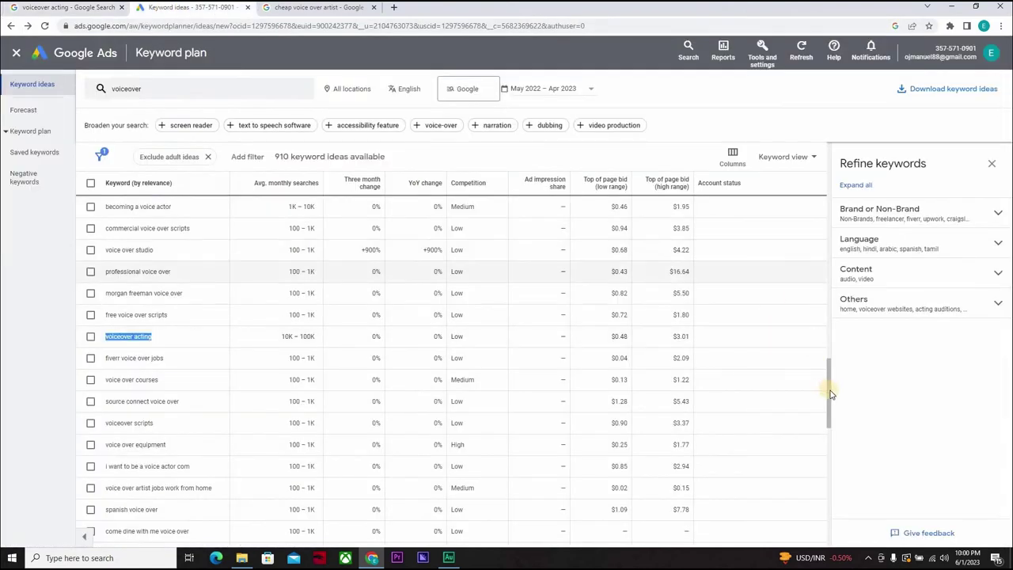
{"action": "left_click_drag", "start_coordinate": [831, 389], "coordinate": [824, 489]}
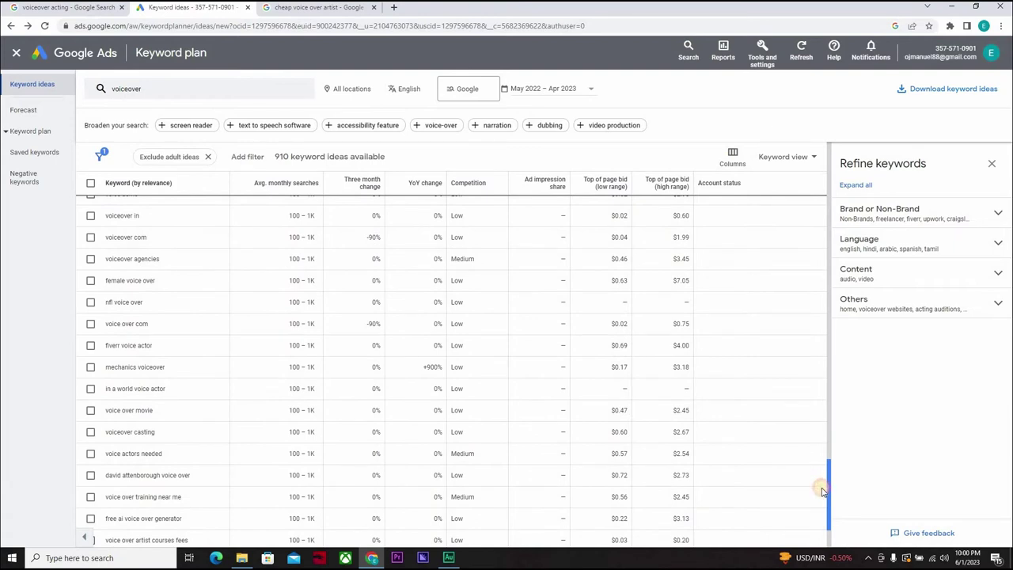
{"action": "scroll", "coordinate": [821, 503], "scroll_direction": "down", "scroll_amount": 1}
{"action": "scroll", "coordinate": [822, 504], "scroll_direction": "down", "scroll_amount": 1}
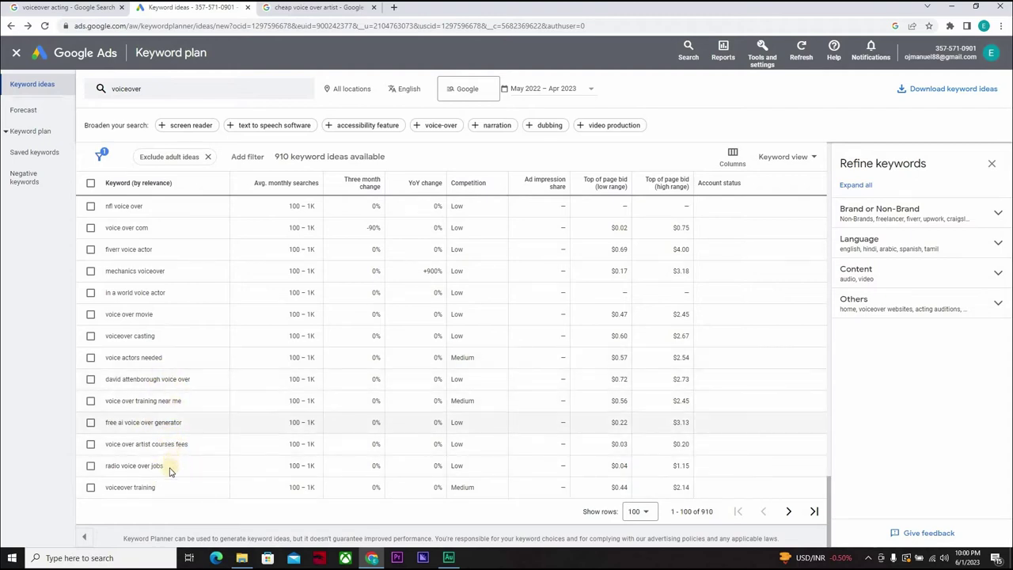
{"action": "triple_click", "coordinate": [106, 466]}
{"action": "key", "text": "ctrl+c"}
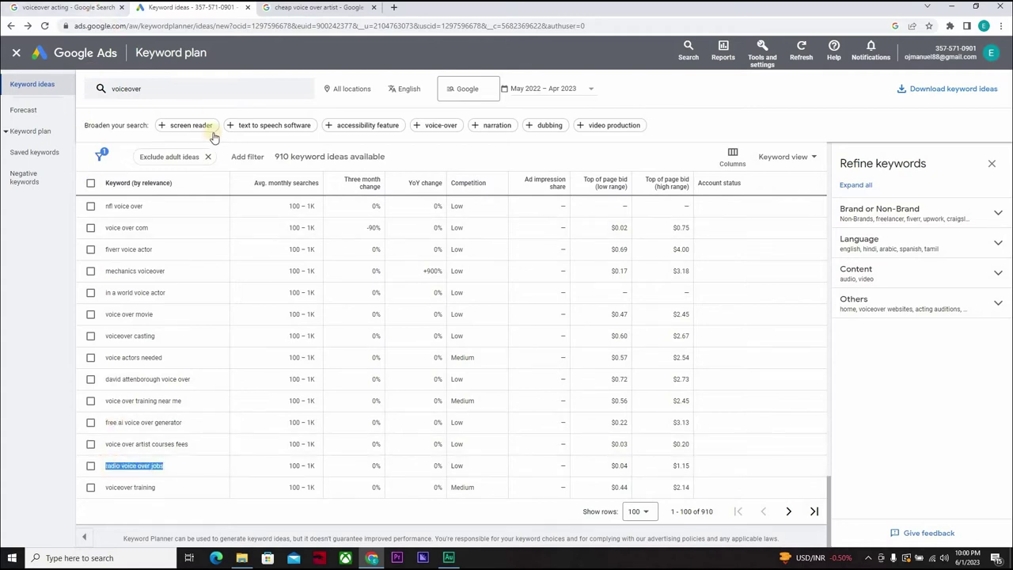
Search Google for "radio voice over jobs", examine the results for ads and return to the Keyword Planner
{"action": "key", "text": "ctrl+shift+Tab"}
{"action": "key", "text": "ctrl+a"}
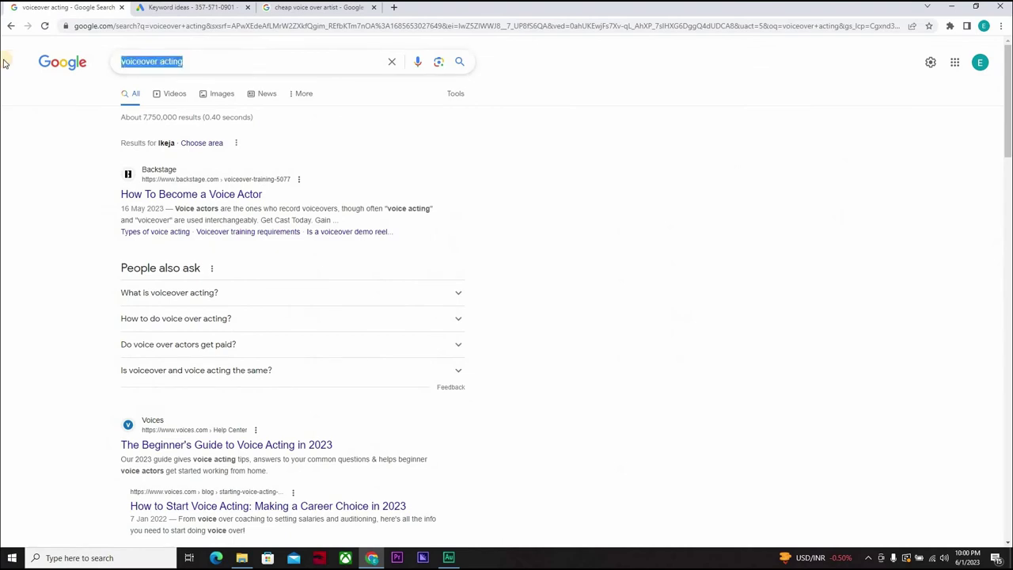
{"action": "key", "text": "ctrl+v"}
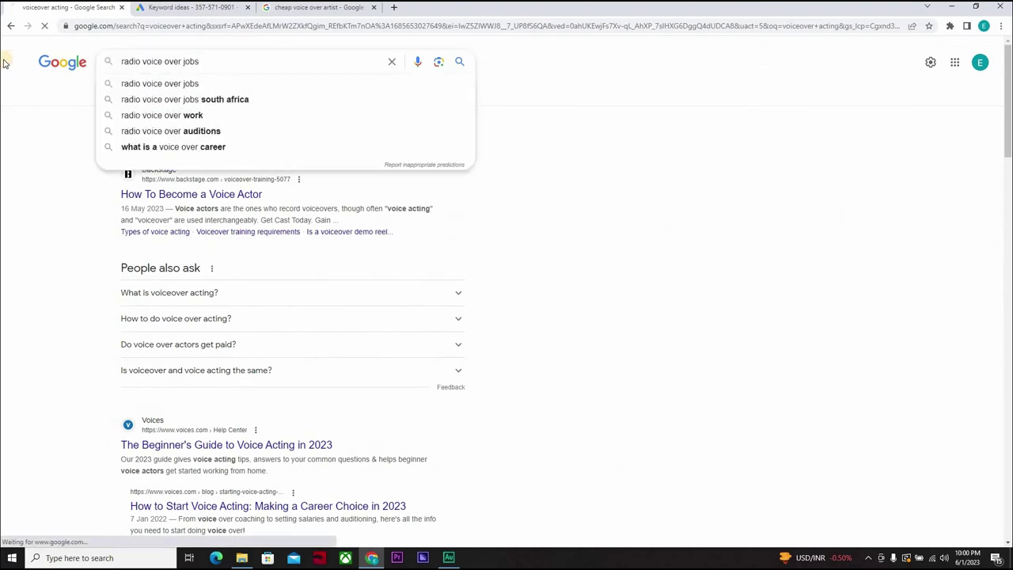
{"action": "key", "text": "Return"}
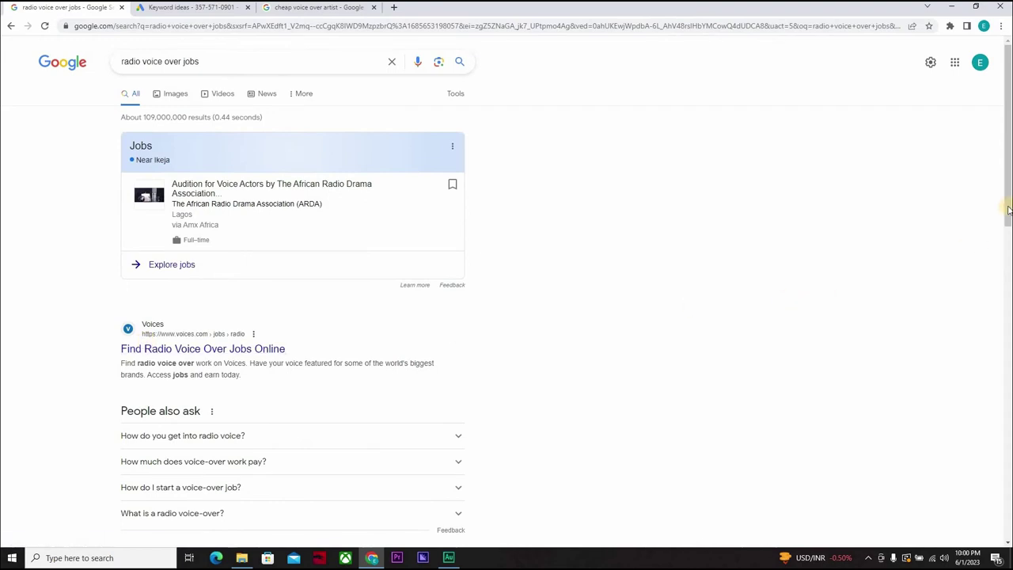
{"action": "scroll", "coordinate": [1009, 279], "scroll_direction": "down", "scroll_amount": 3}
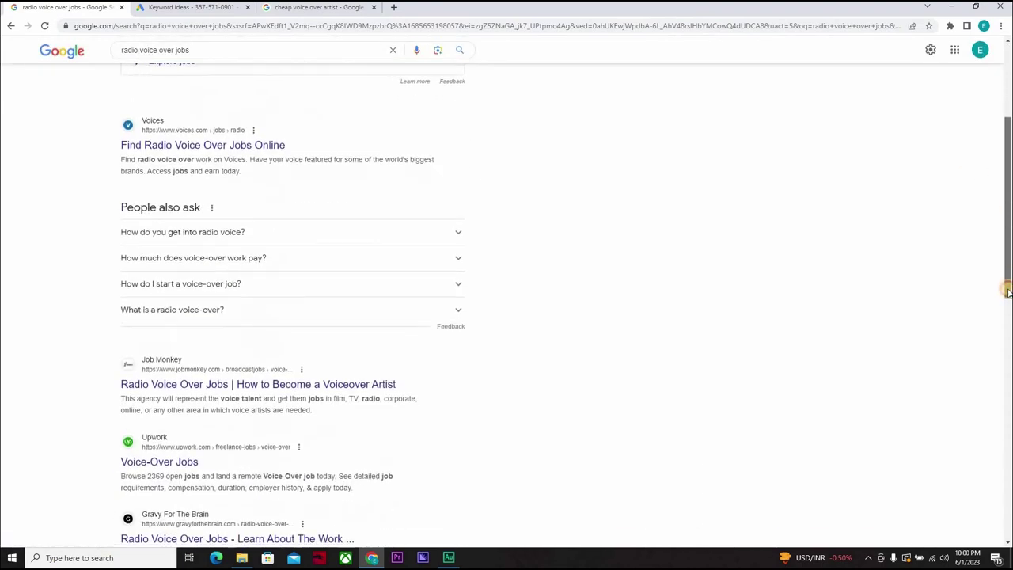
{"action": "scroll", "coordinate": [1008, 295], "scroll_direction": "down", "scroll_amount": 1}
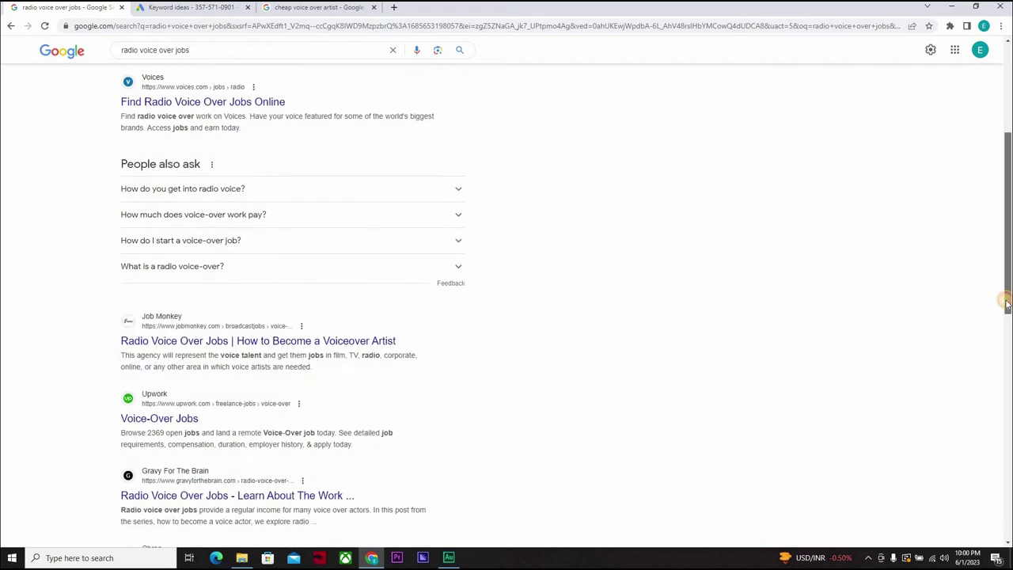
{"action": "left_click_drag", "start_coordinate": [1007, 286], "coordinate": [1009, 176]}
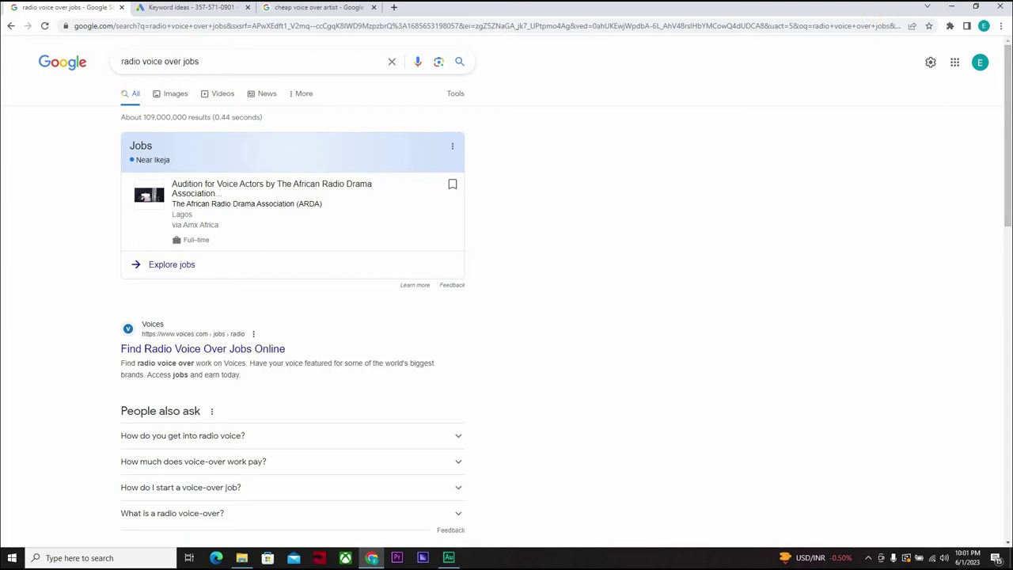
{"action": "left_click", "coordinate": [177, 9]}
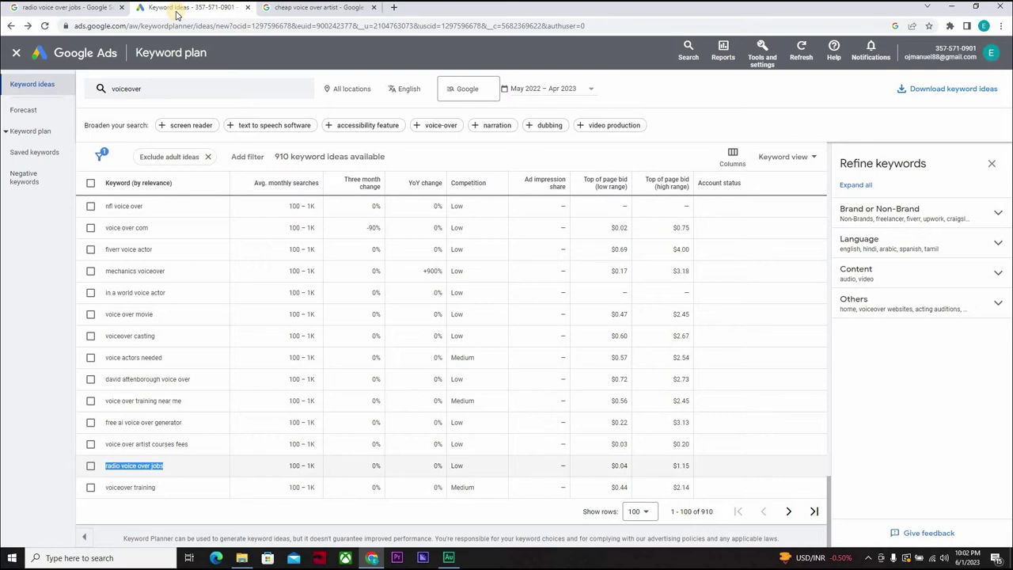
Compare the "voice actors needed" and "radio voice over jobs" keyword ideas, highlighting each in the list
{"action": "left_click", "coordinate": [459, 184]}
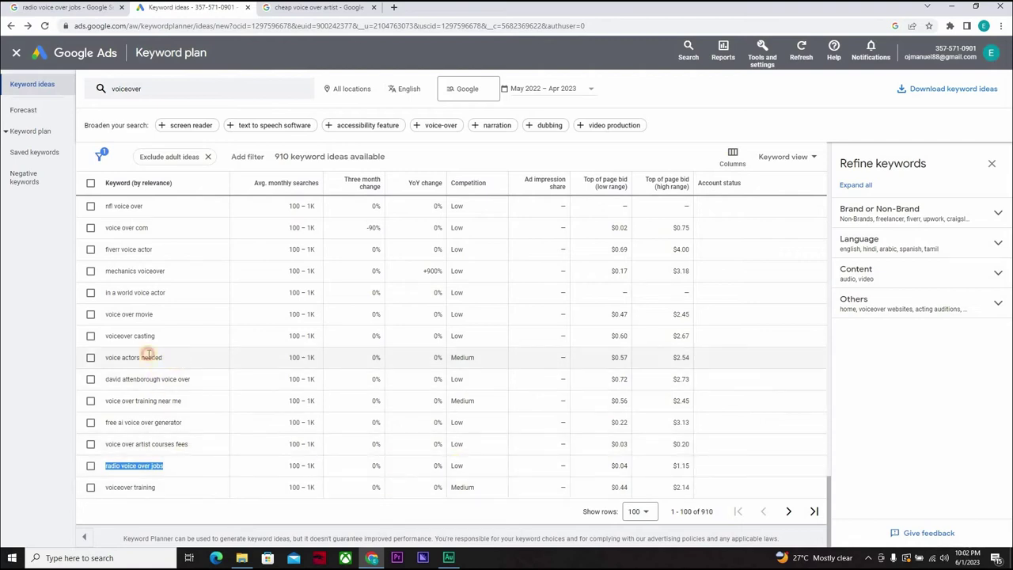
{"action": "triple_click", "coordinate": [103, 356]}
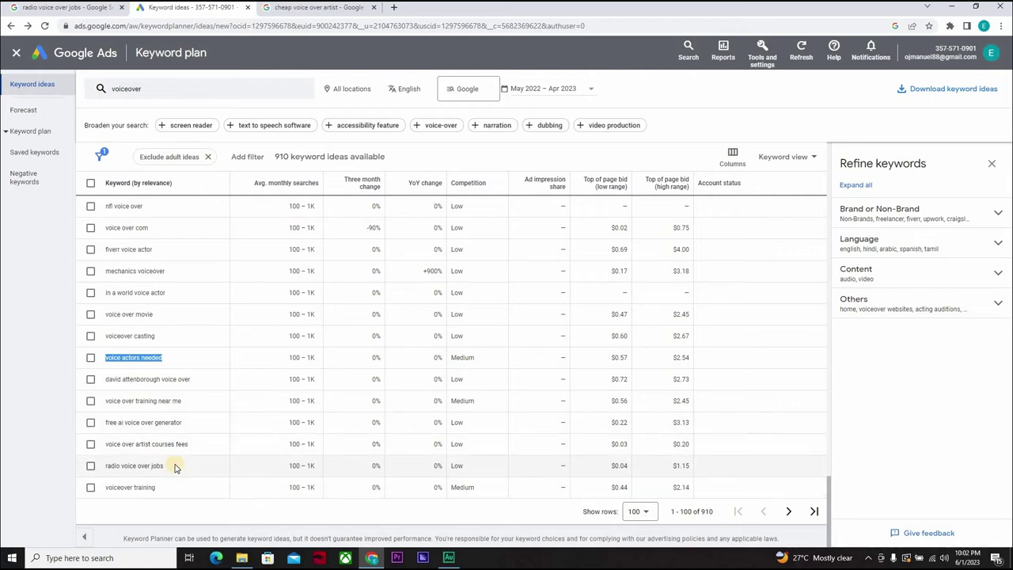
{"action": "left_click", "coordinate": [109, 465]}
{"action": "left_click_drag", "start_coordinate": [109, 465], "coordinate": [104, 468]}
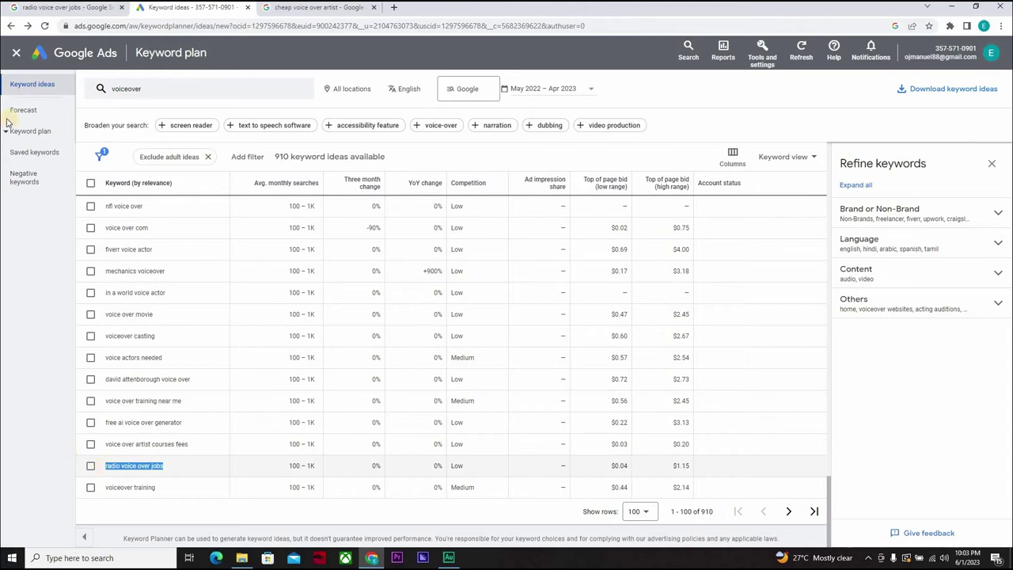
View the Voices page "Find Radio Voice Over Jobs Online" from the Google results and return to the results
{"action": "left_click", "coordinate": [62, 8]}
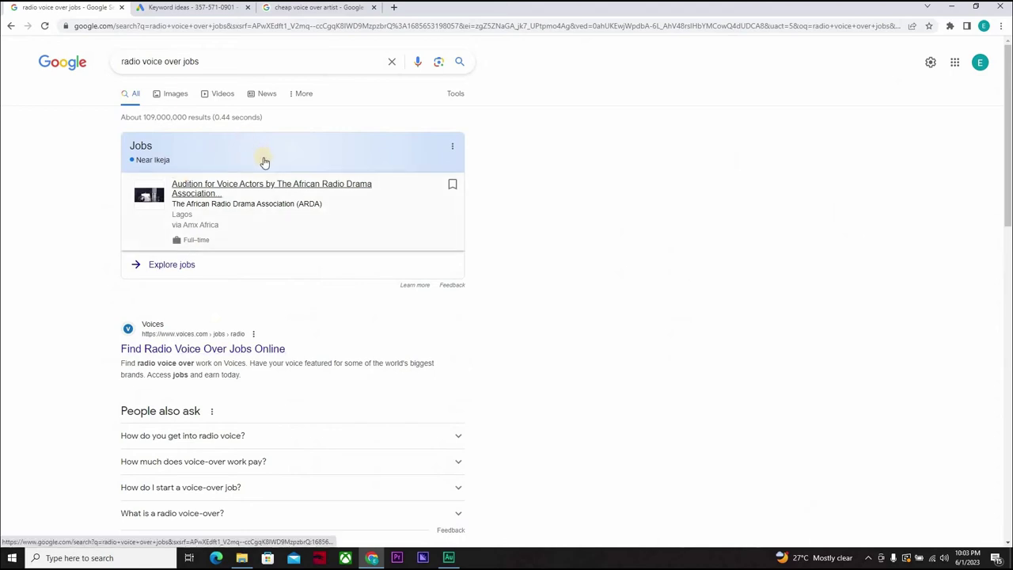
{"action": "left_click", "coordinate": [206, 355]}
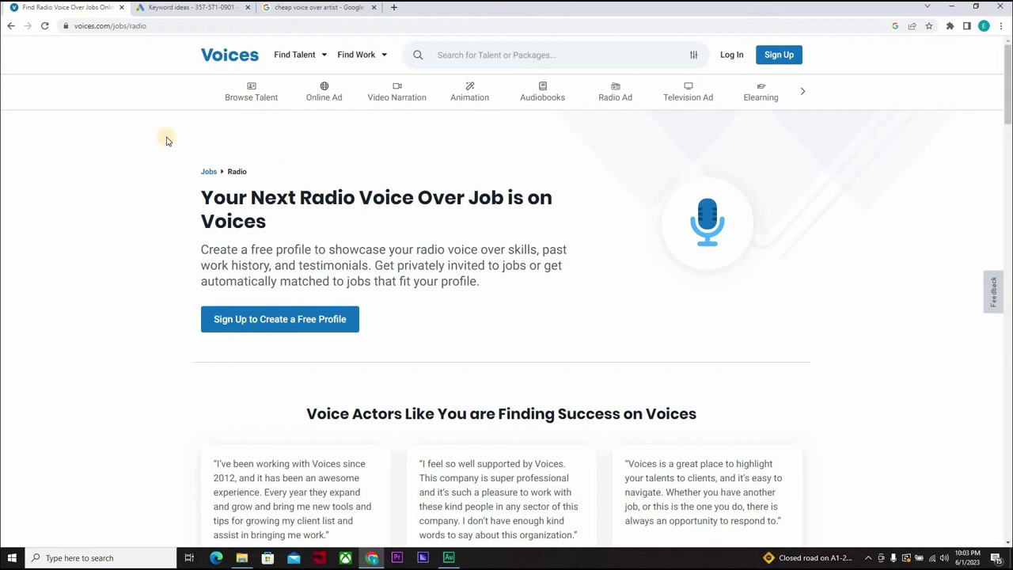
{"action": "left_click", "coordinate": [10, 26]}
Search Google for "ahrefs backlink checker" in a new browser tab and open the Free Backlink Checker by Ahrefs
{"action": "left_click", "coordinate": [396, 8]}
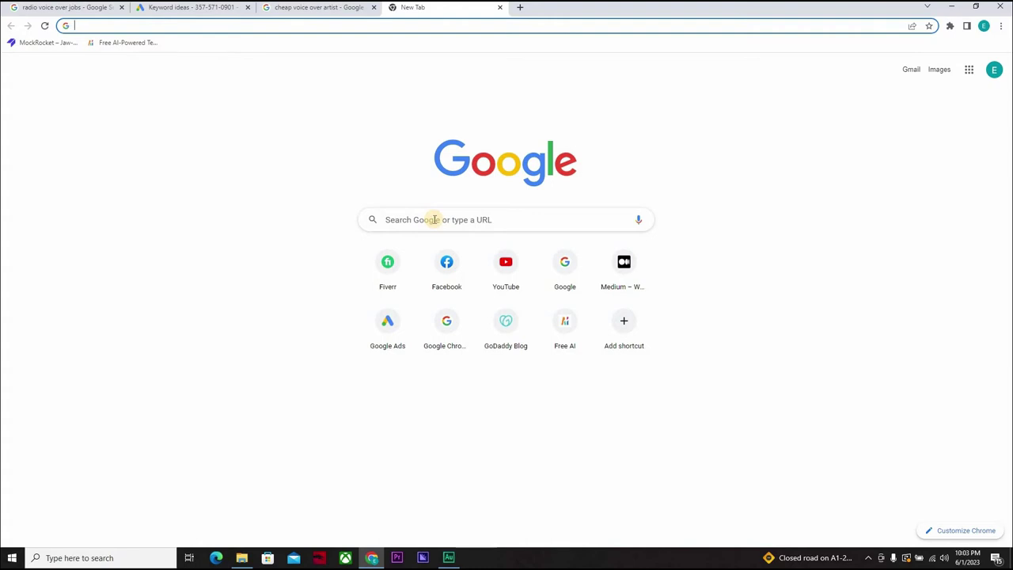
{"action": "left_click", "coordinate": [435, 220]}
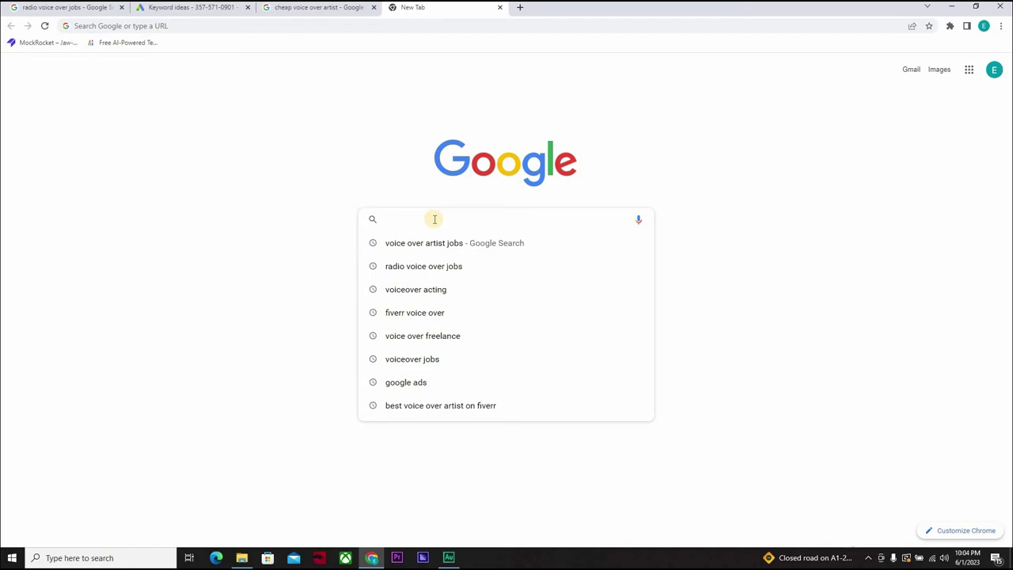
{"action": "type", "text": "a"}
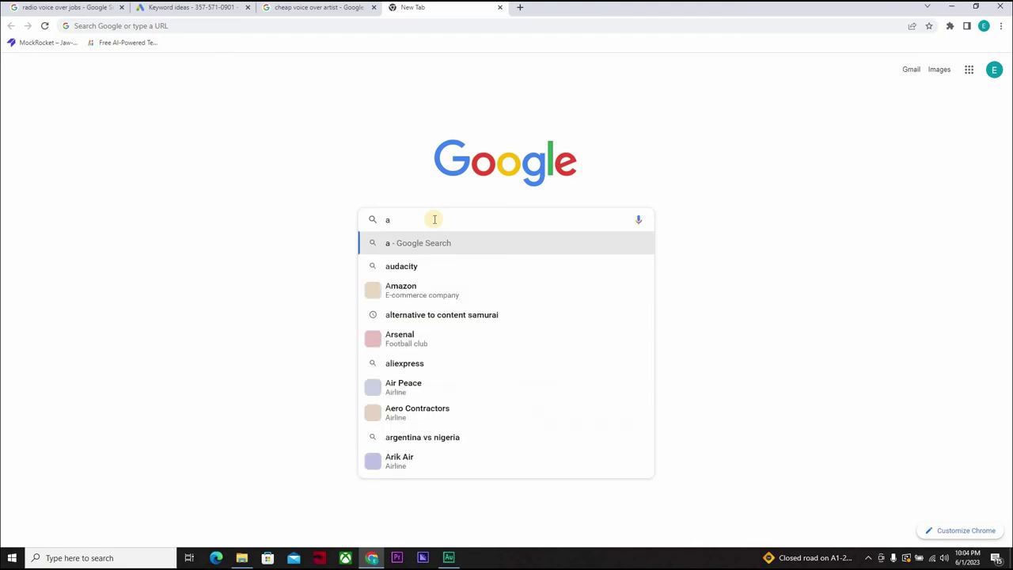
{"action": "type", "text": "href"}
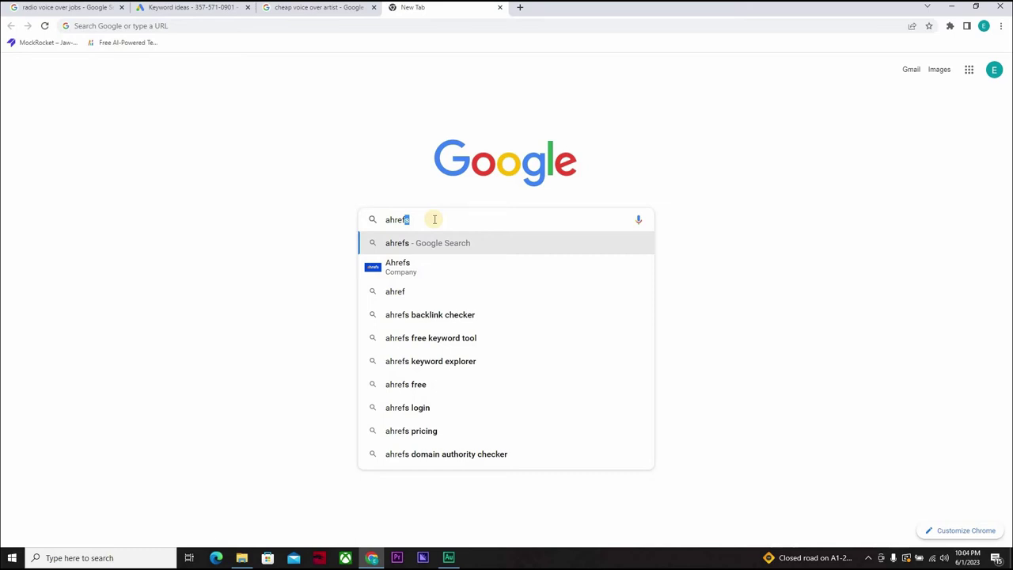
{"action": "type", "text": "s"}
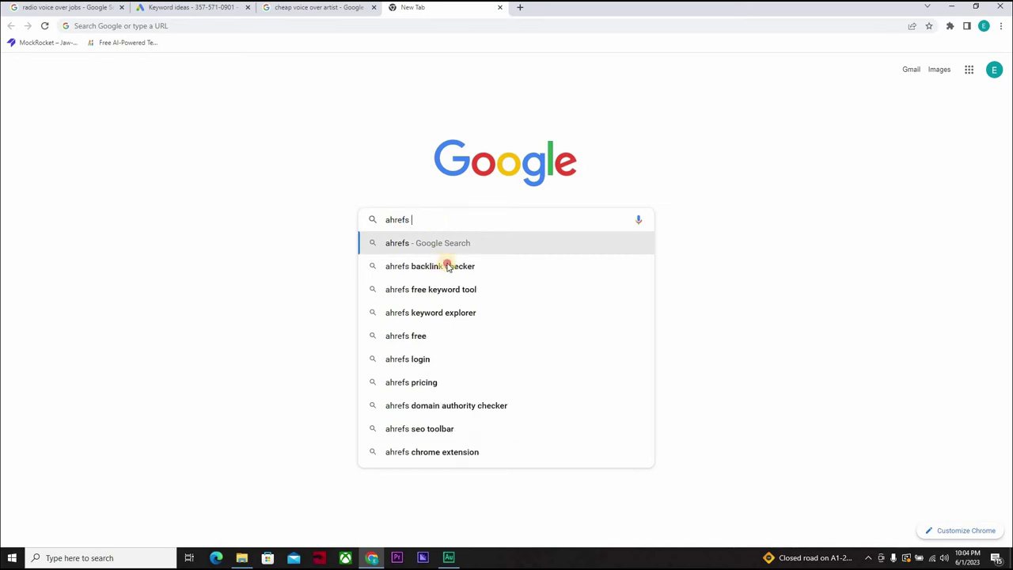
{"action": "left_click", "coordinate": [448, 266]}
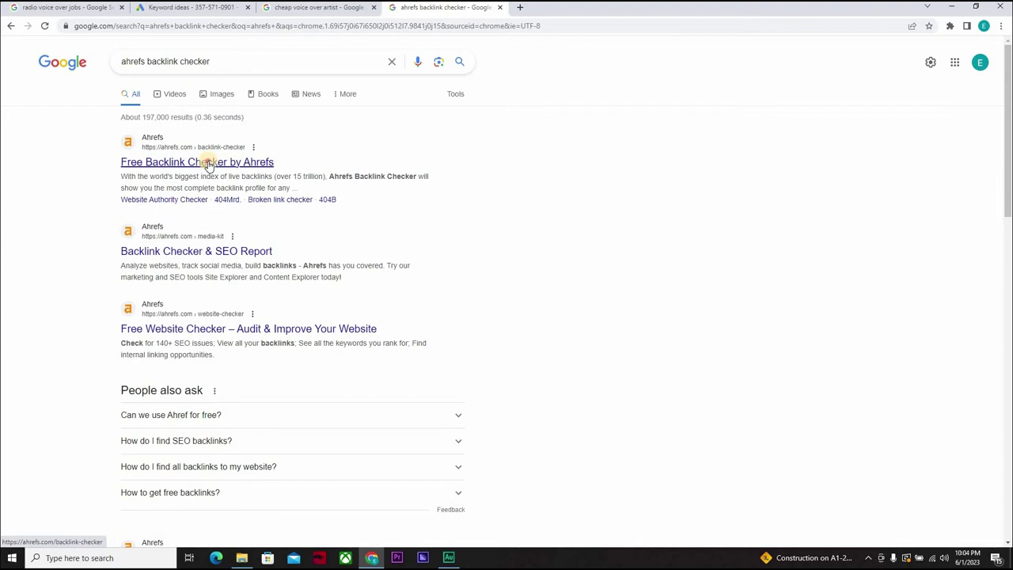
{"action": "left_click", "coordinate": [209, 162]}
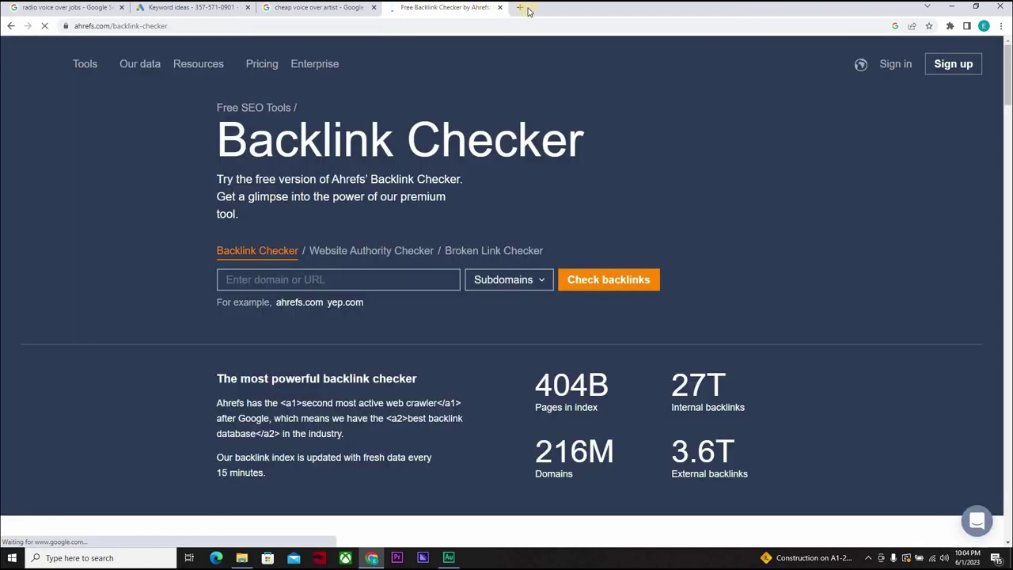
Open wordcounter.net in another new browser tab
{"action": "left_click", "coordinate": [520, 8]}
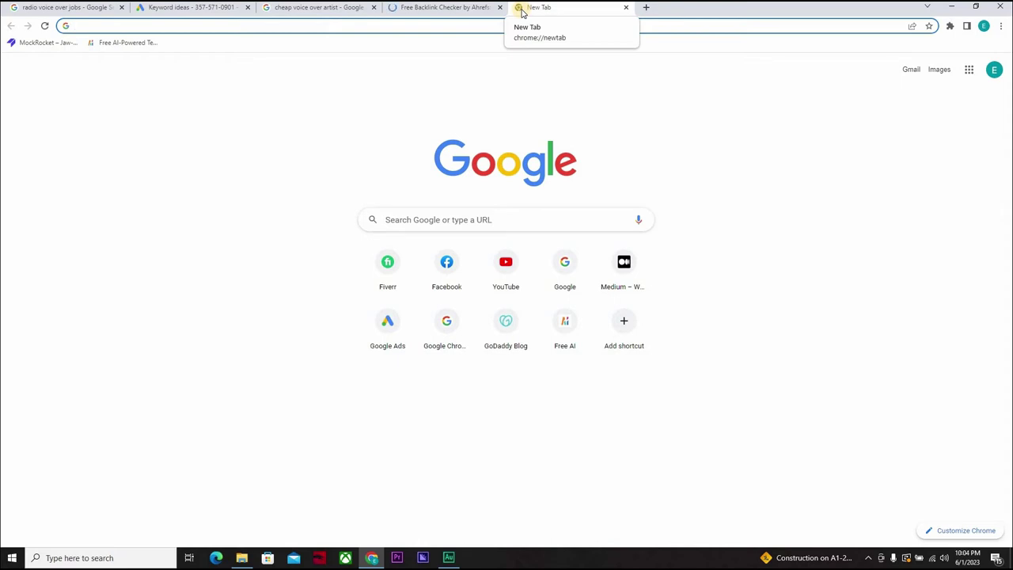
{"action": "left_click", "coordinate": [459, 219]}
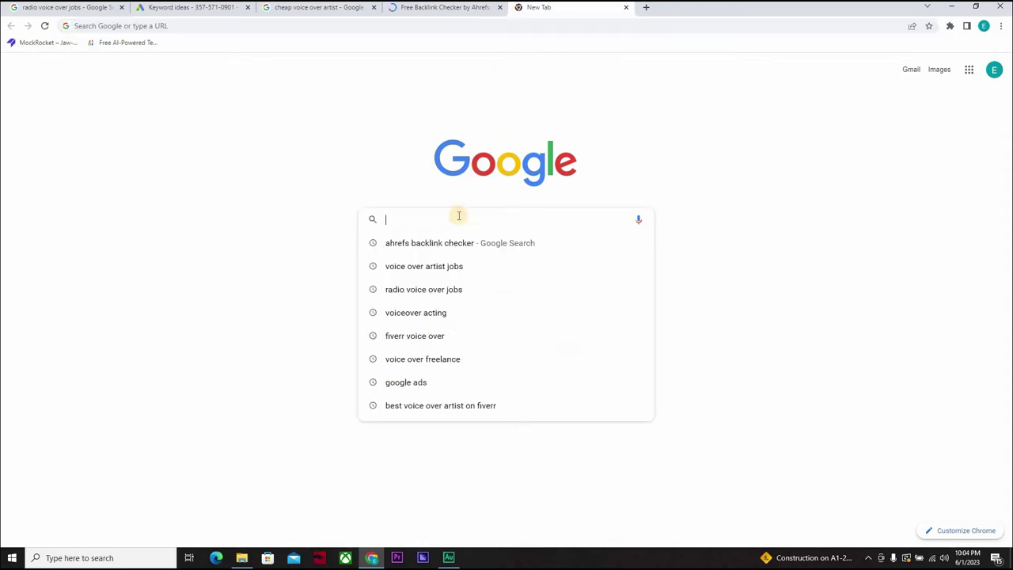
{"action": "type", "text": "wordco"}
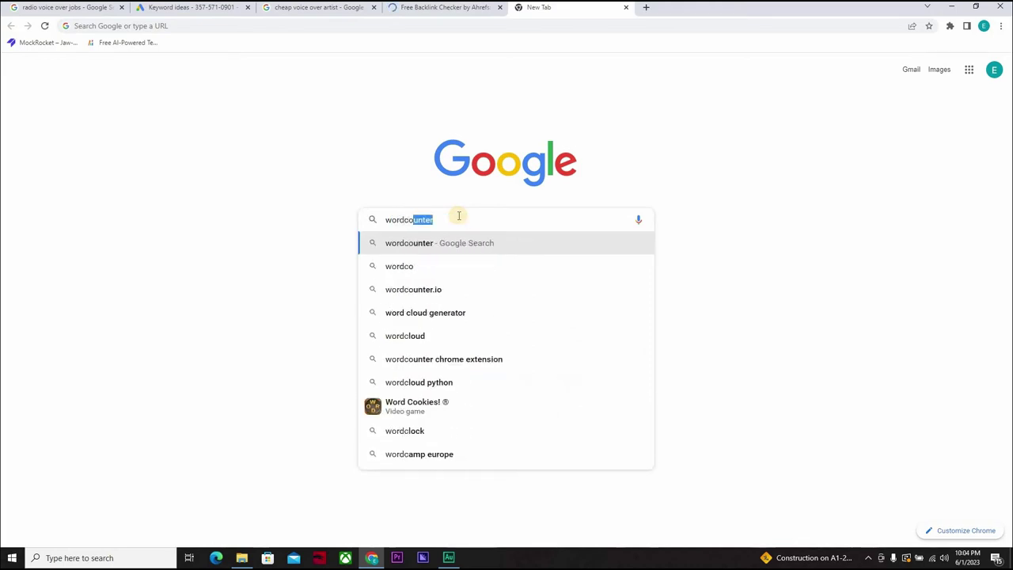
{"action": "type", "text": "unter"}
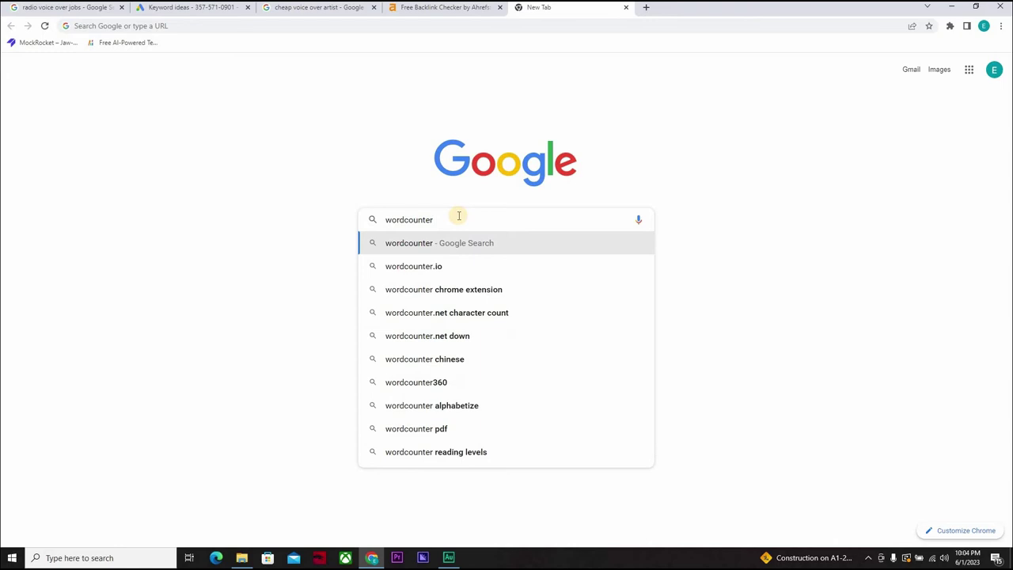
{"action": "type", "text": ".net"}
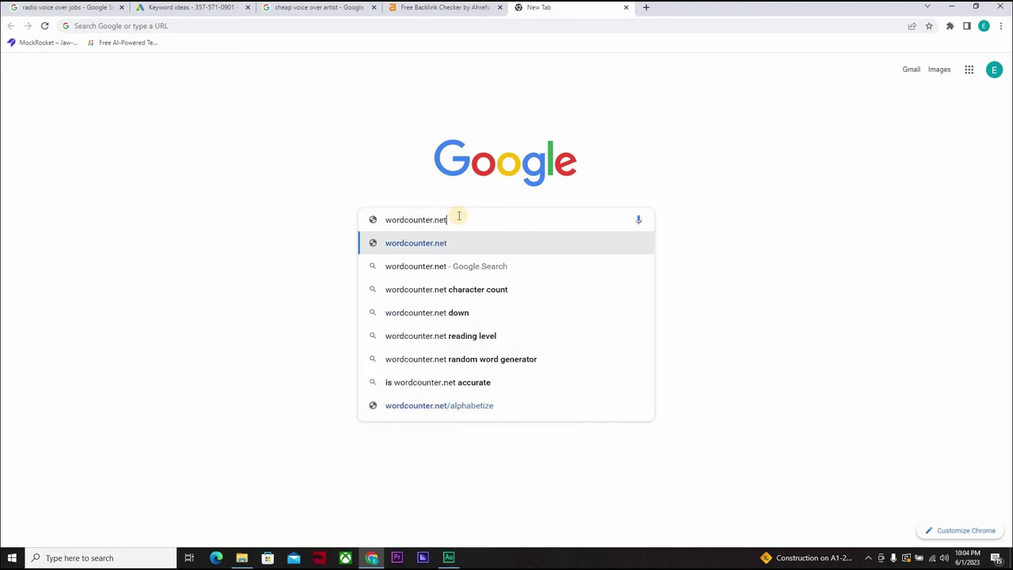
{"action": "key", "text": "Return"}
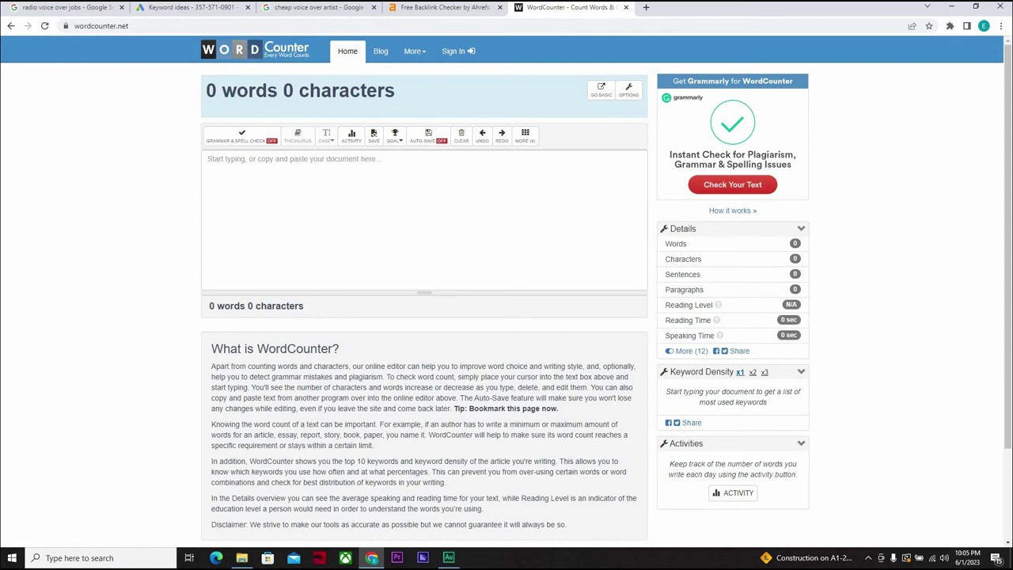
Copy the link address of the "Find Radio Voice Over Jobs Online" result and paste it into the Ahrefs Backlink Checker
{"action": "left_click", "coordinate": [59, 8]}
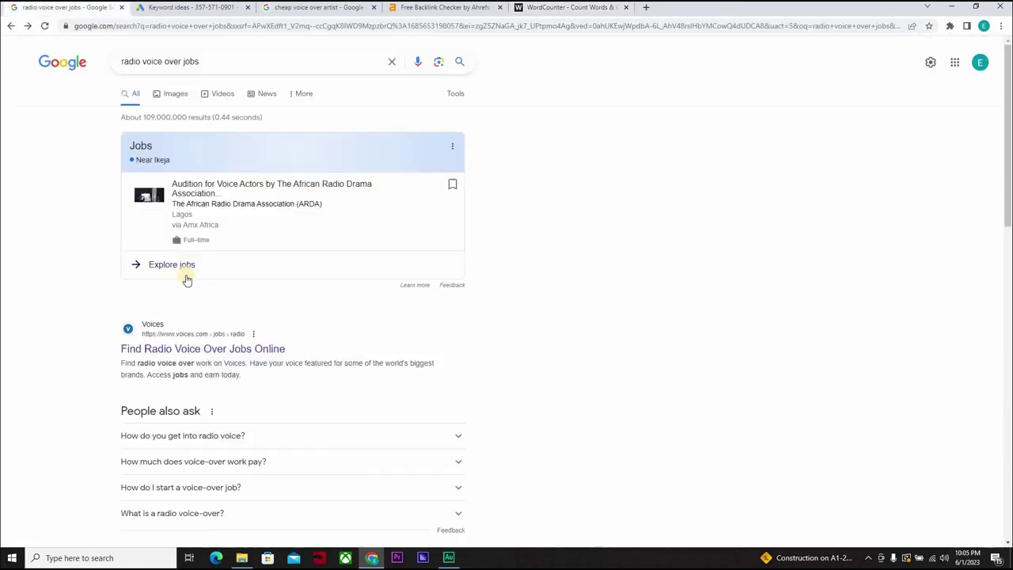
{"action": "right_click", "coordinate": [187, 354]}
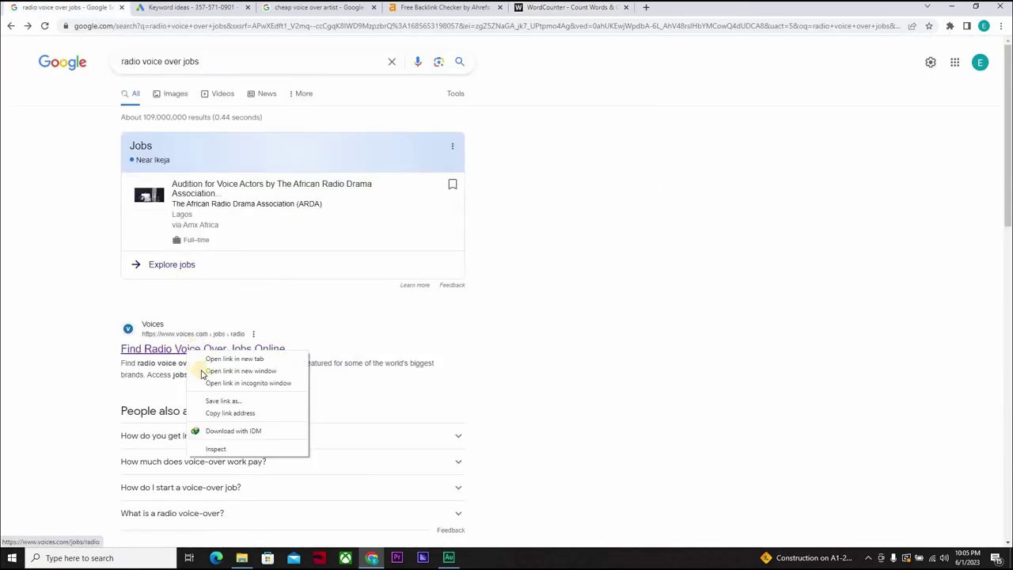
{"action": "left_click", "coordinate": [231, 415]}
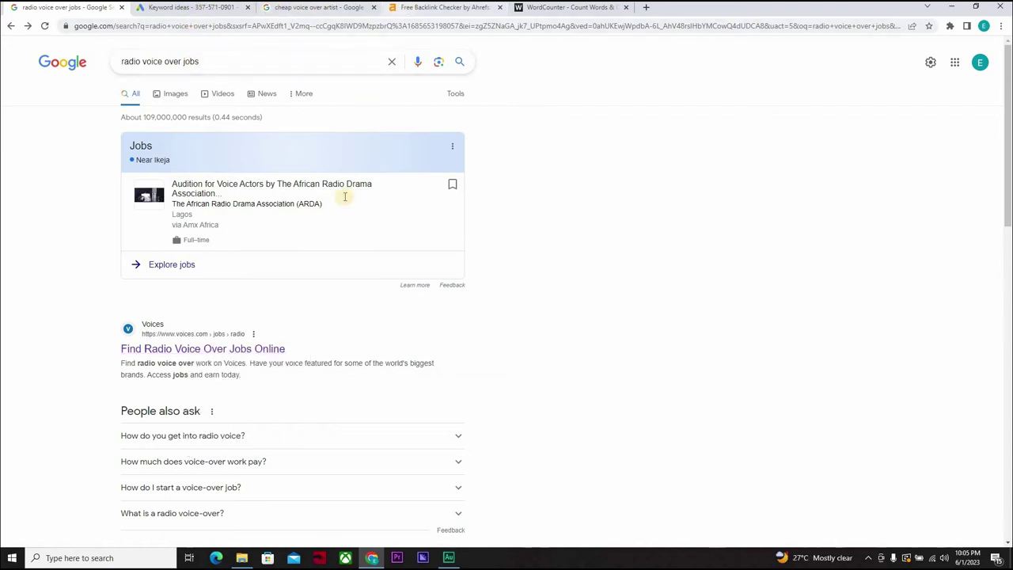
{"action": "key", "text": "ctrl+4"}
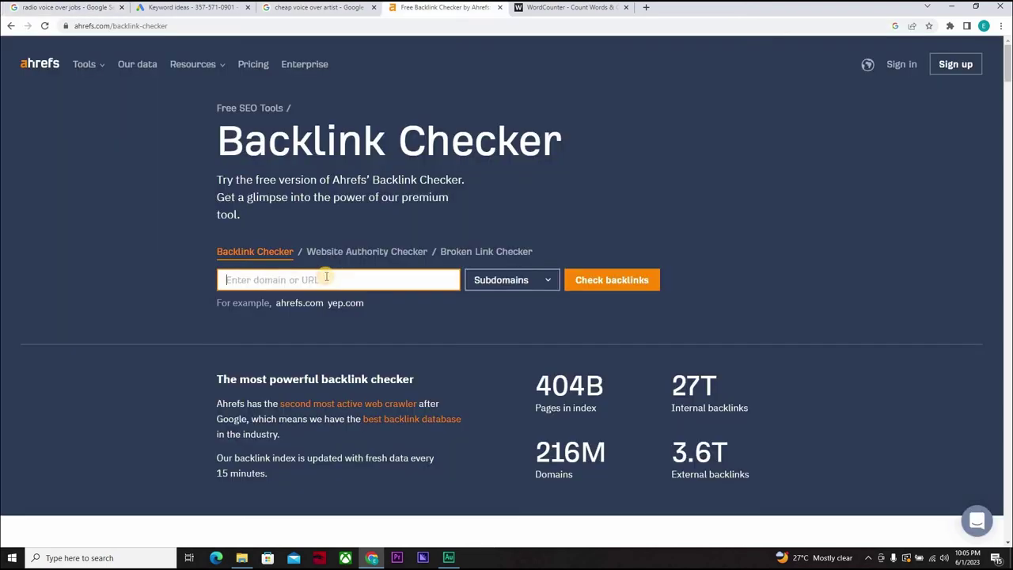
{"action": "key", "text": "ctrl+v"}
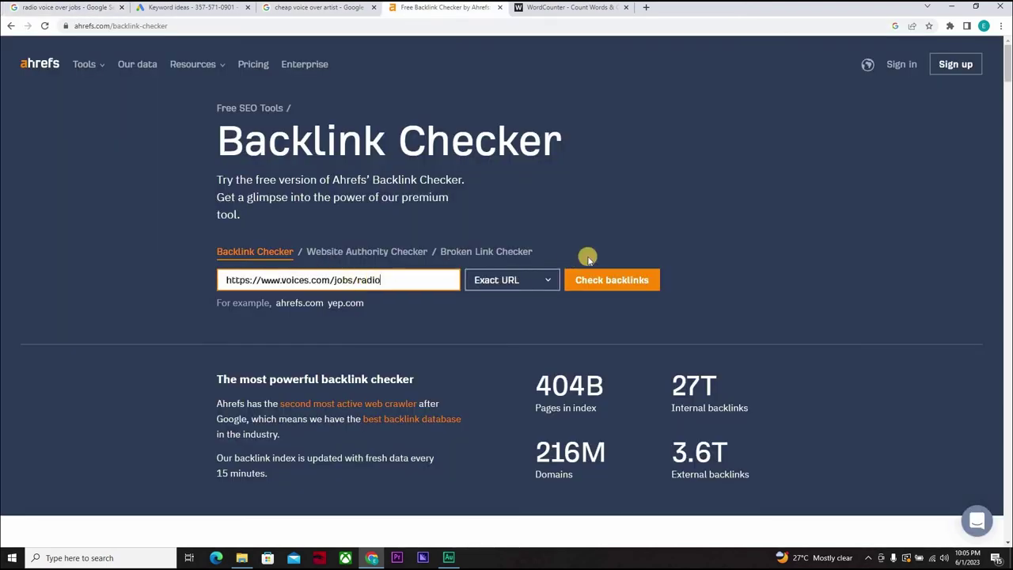
{"action": "left_click", "coordinate": [600, 281]}
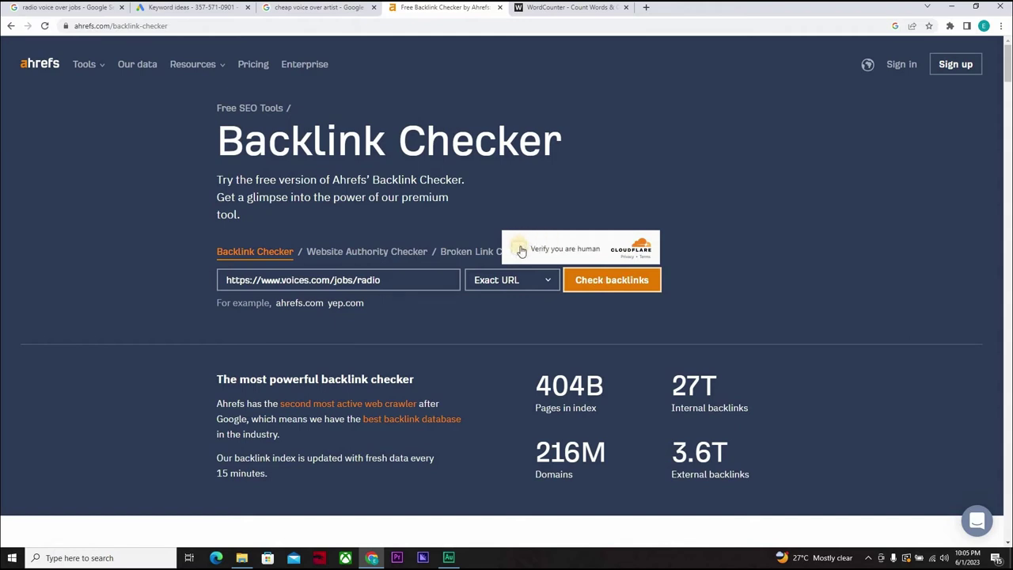
{"action": "left_click", "coordinate": [520, 251]}
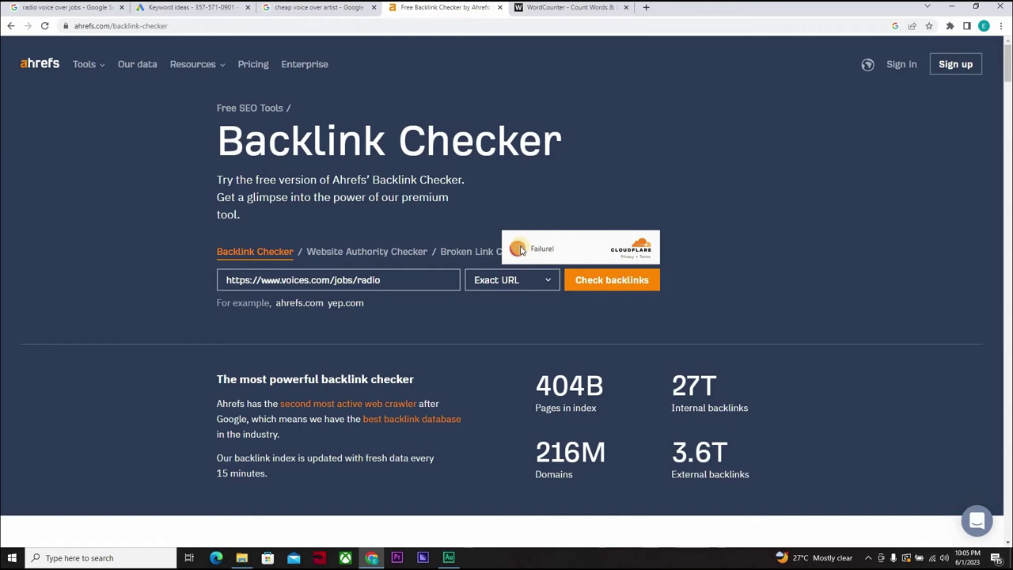
{"action": "left_click", "coordinate": [611, 283]}
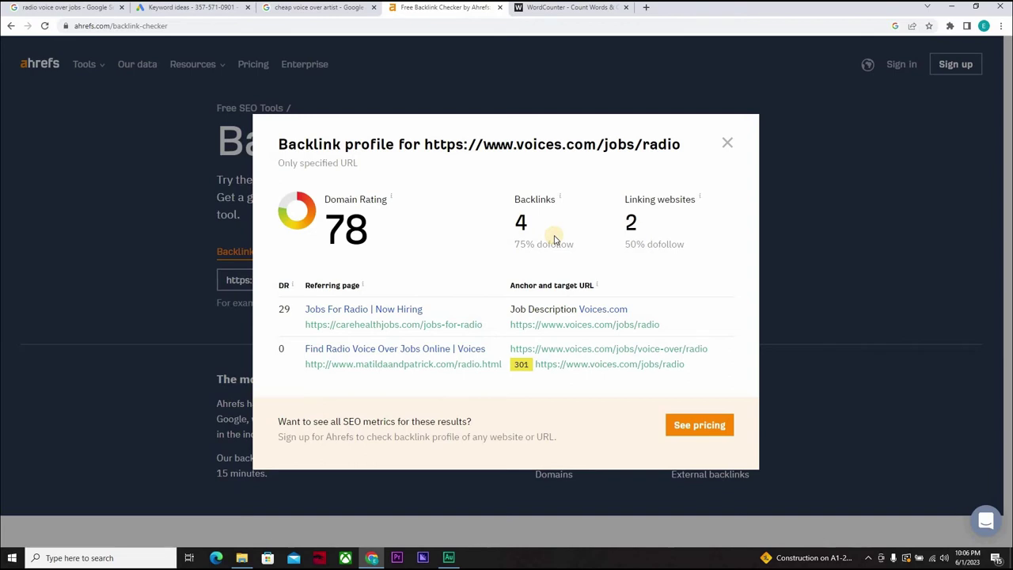
Open the Windows Calculator, compute the number of dofollow backlinks as 4 × 0.75 and minimize it
{"action": "left_click", "coordinate": [161, 553]}
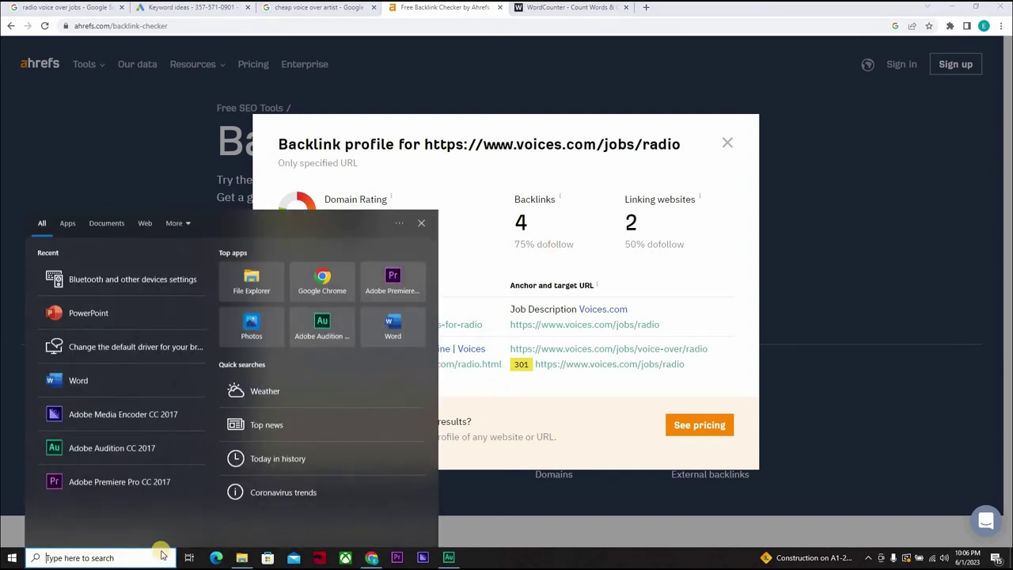
{"action": "type", "text": "calc"}
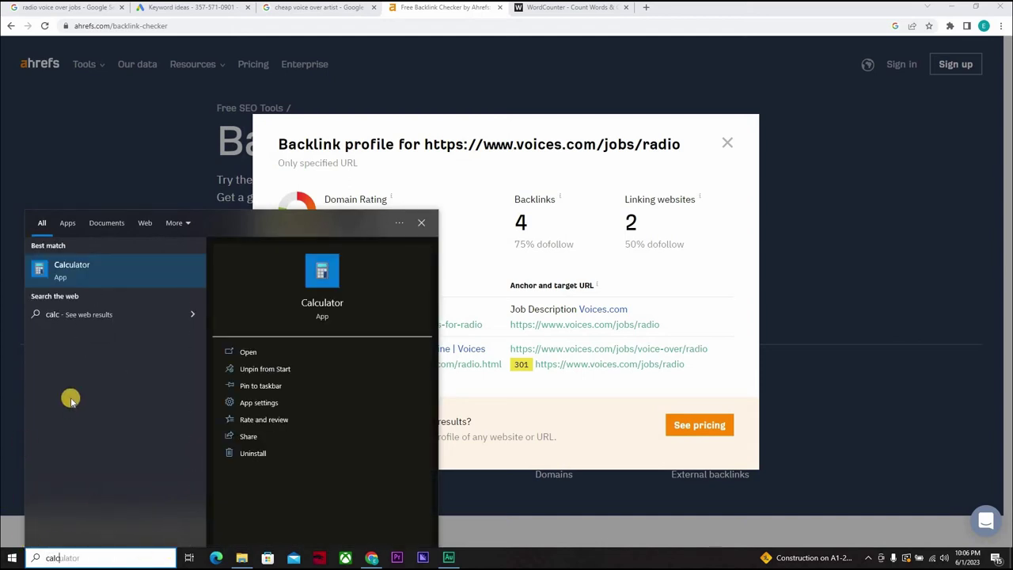
{"action": "left_click", "coordinate": [124, 269]}
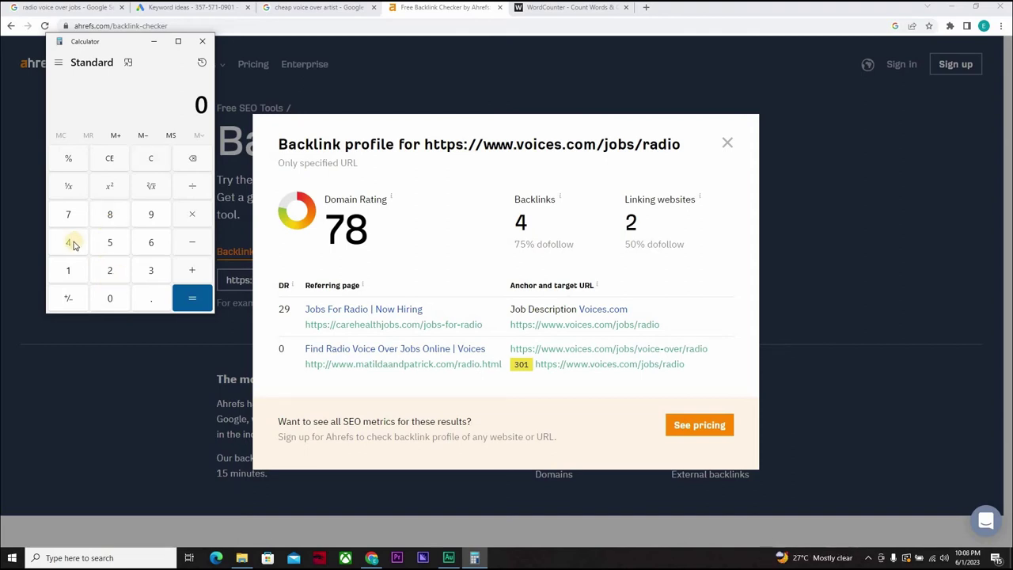
{"action": "type", "text": "4"}
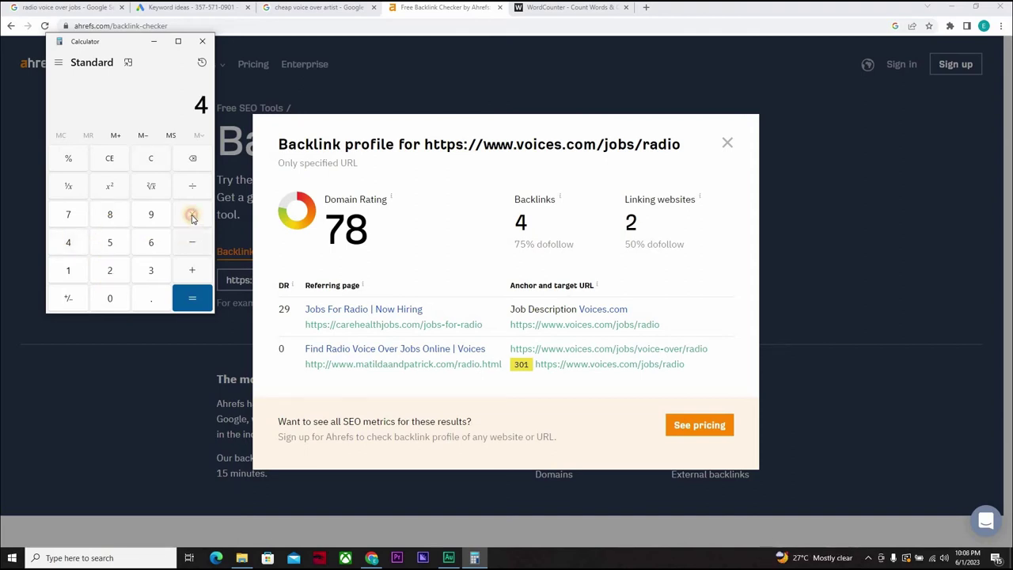
{"action": "left_click", "coordinate": [192, 217]}
{"action": "left_click", "coordinate": [109, 299]}
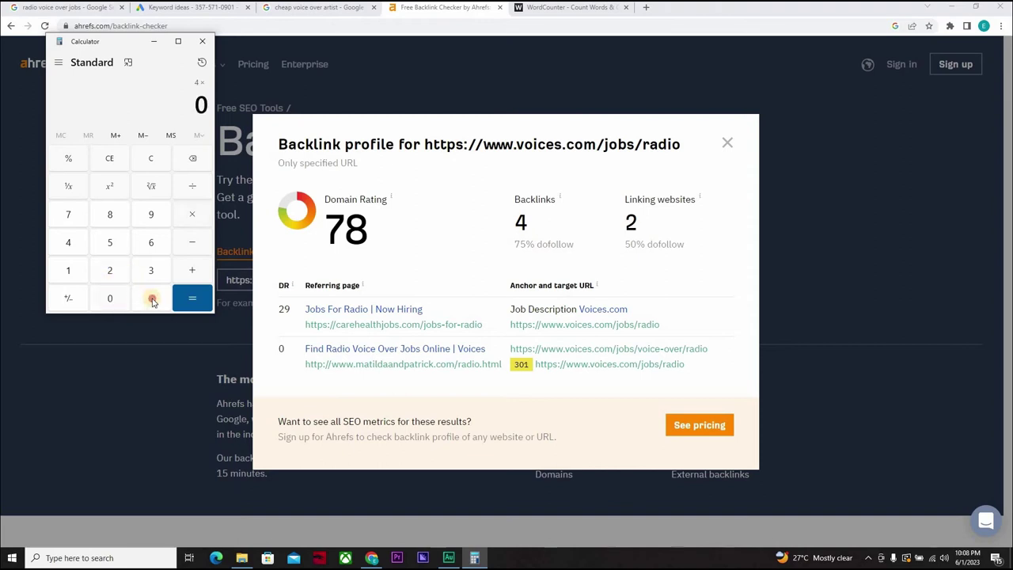
{"action": "left_click", "coordinate": [151, 298]}
{"action": "left_click", "coordinate": [110, 242]}
{"action": "left_click", "coordinate": [187, 297]}
{"action": "left_click", "coordinate": [188, 298]}
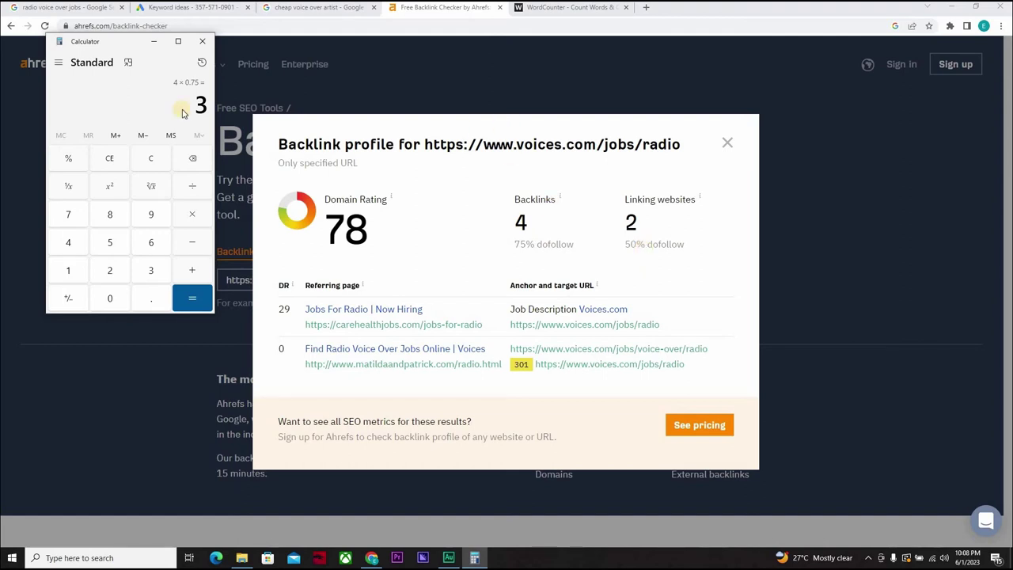
{"action": "left_click", "coordinate": [156, 45]}
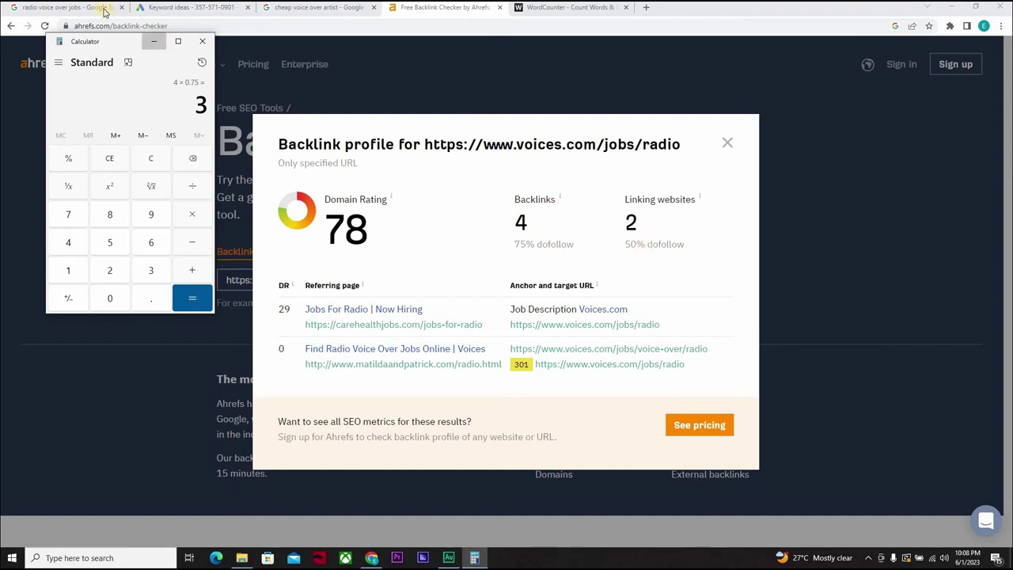
Open the "Find Radio Voice Over Jobs Online" search result and copy all of its page text
{"action": "key", "text": "ctrl+1"}
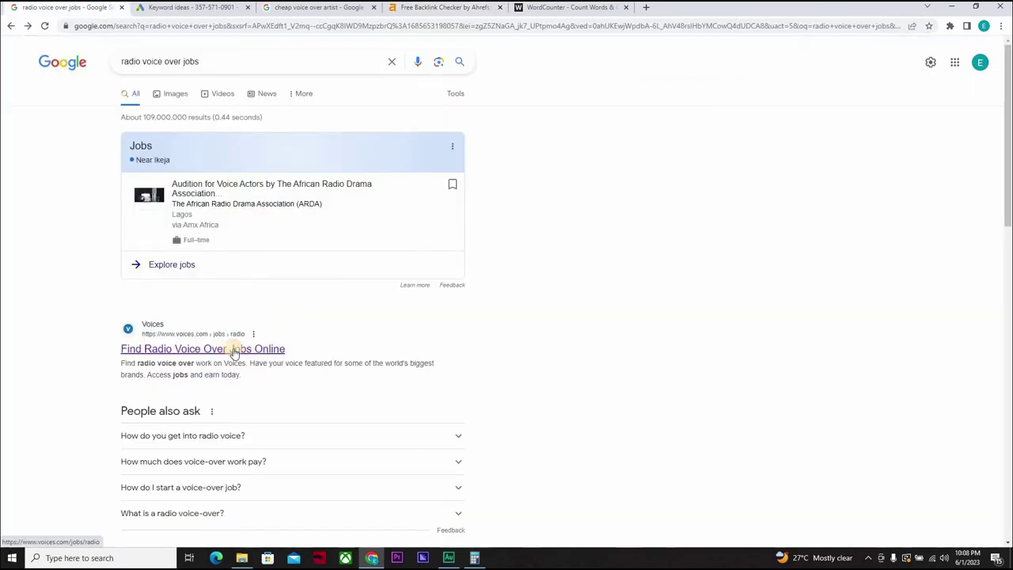
{"action": "left_click", "coordinate": [235, 349]}
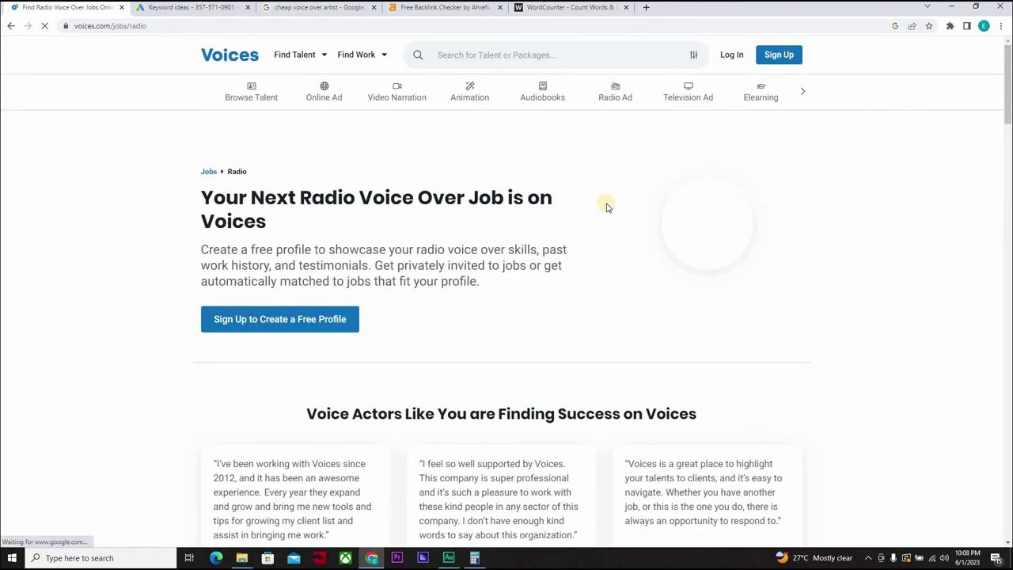
{"action": "key", "text": "ctrl+a"}
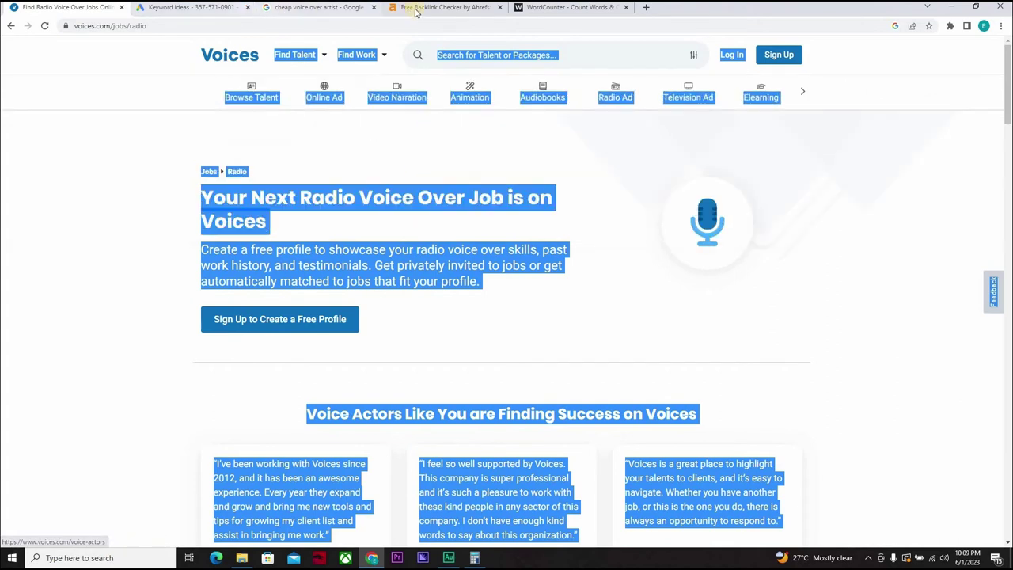
Paste the copied voices.com page text into the WordCounter editor and check its word count
{"action": "key", "text": "ctrl+shift+Tab"}
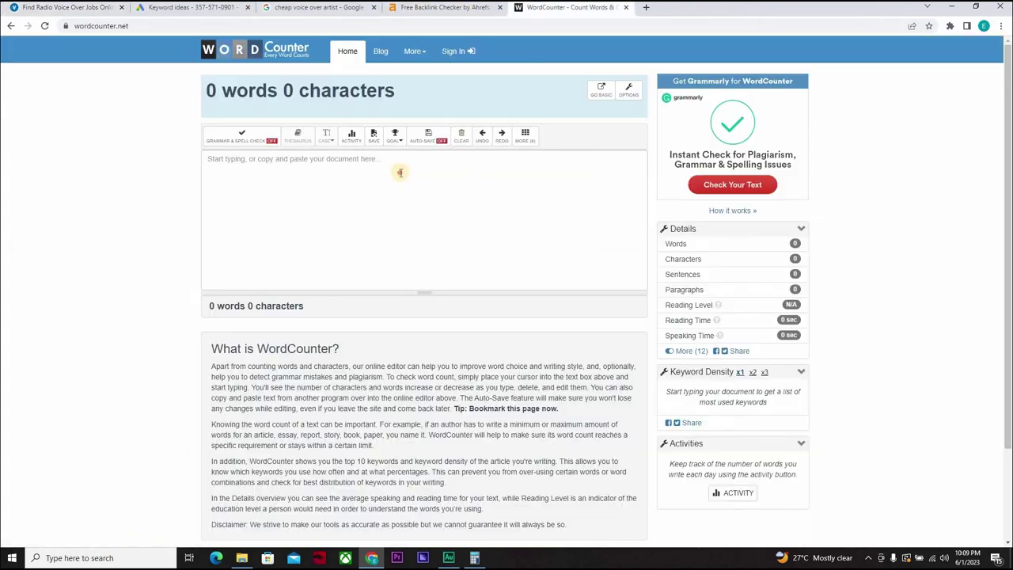
{"action": "left_click", "coordinate": [401, 173]}
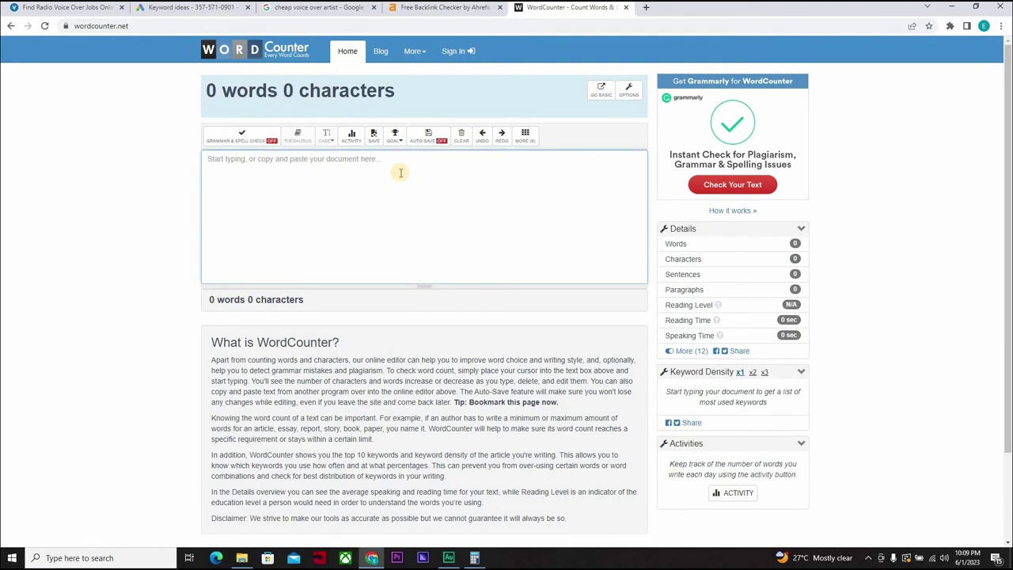
{"action": "key", "text": "ctrl+v"}
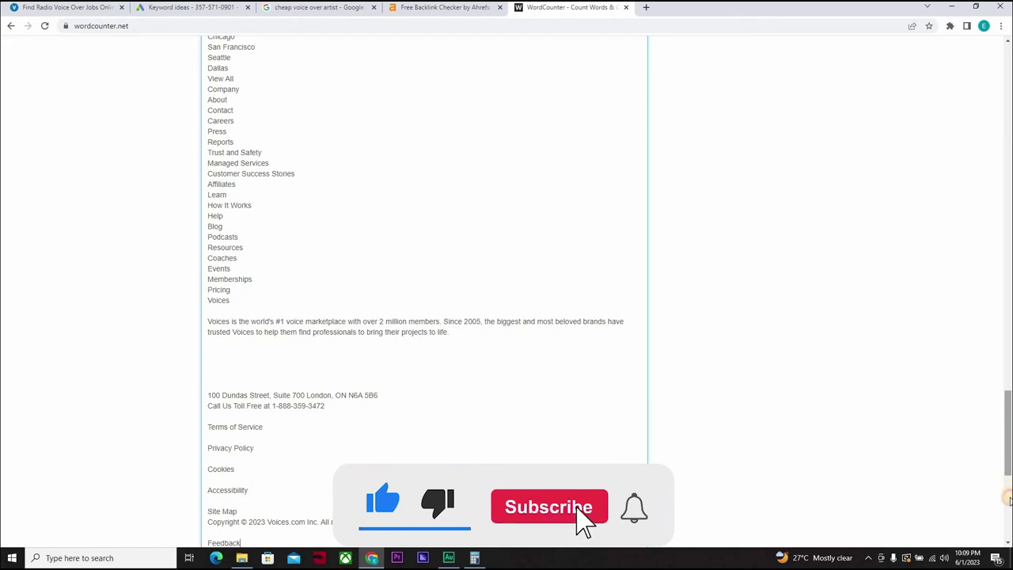
{"action": "scroll", "coordinate": [1009, 500], "scroll_direction": "down", "scroll_amount": 1}
{"action": "scroll", "coordinate": [1009, 500], "scroll_direction": "down", "scroll_amount": 4}
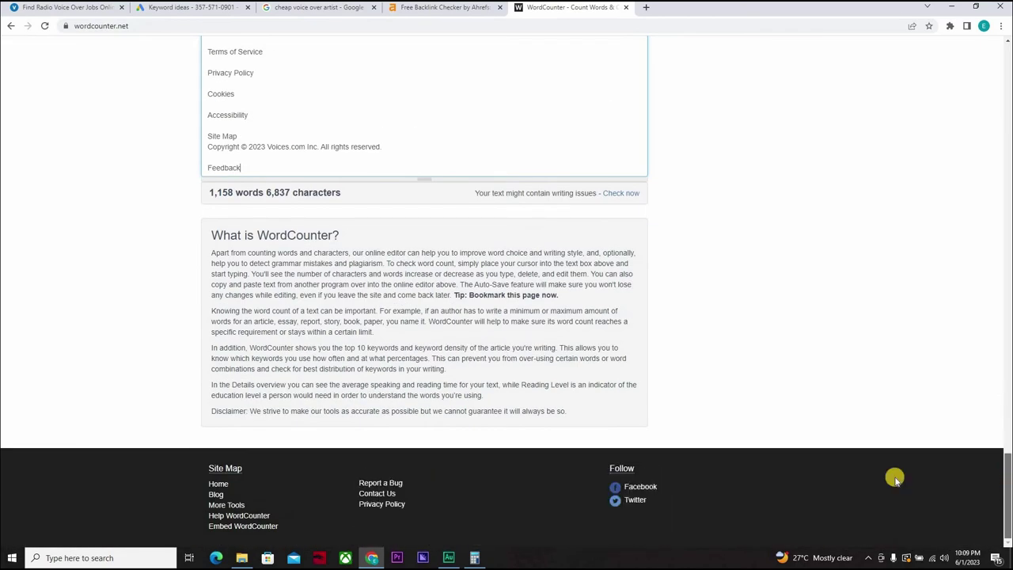
{"action": "scroll", "coordinate": [895, 477], "scroll_direction": "up", "scroll_amount": 1}
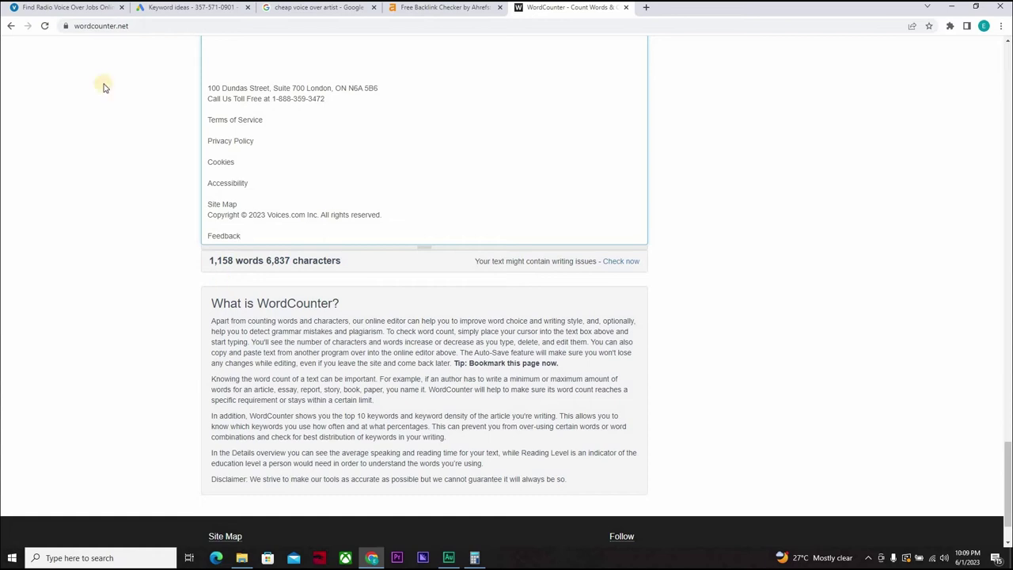
Return from the voices.com page to its search results and review the word count and the Ahrefs backlink profile again
{"action": "left_click", "coordinate": [52, 10]}
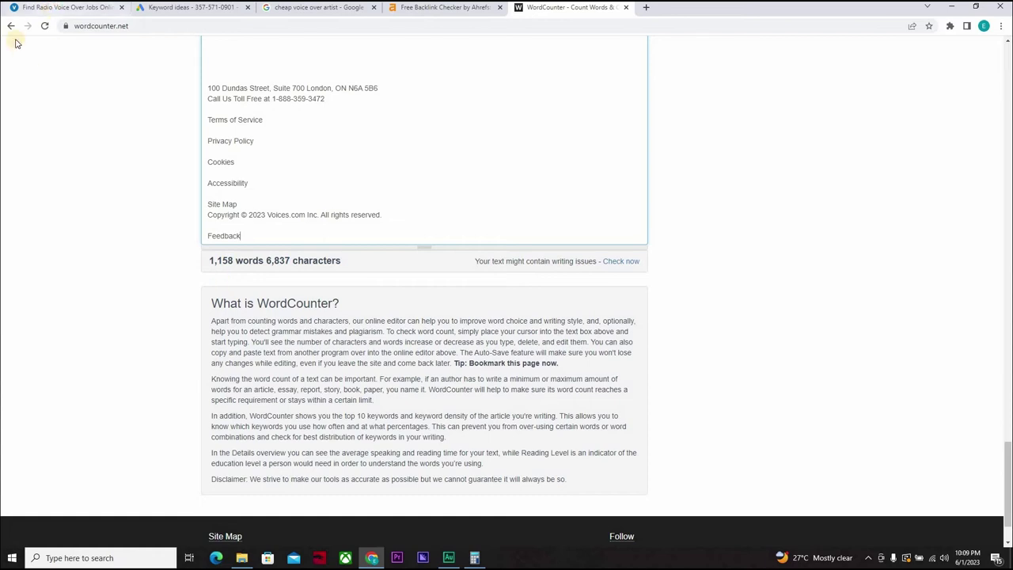
{"action": "key", "text": "alt+Left"}
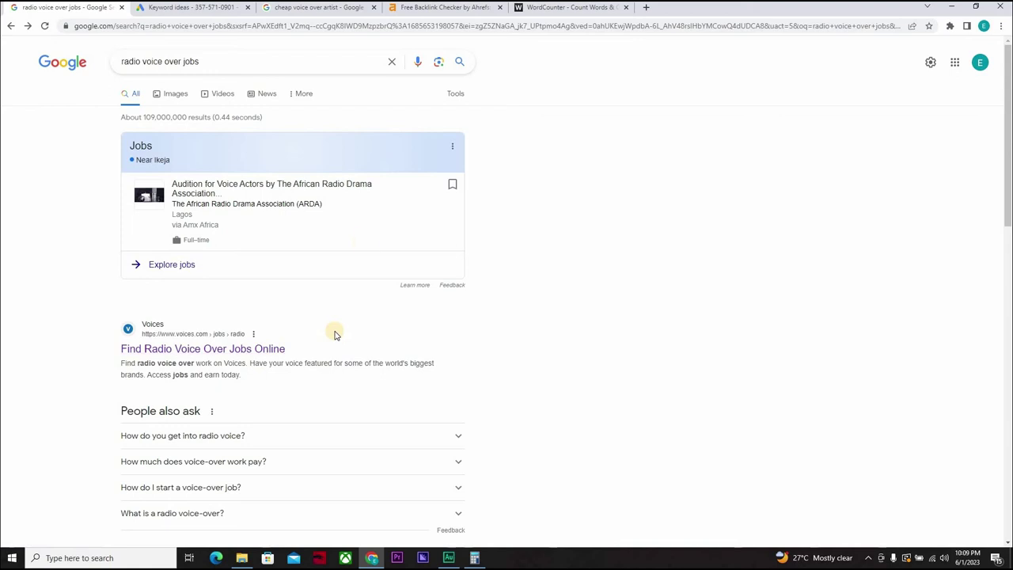
{"action": "left_click", "coordinate": [543, 8]}
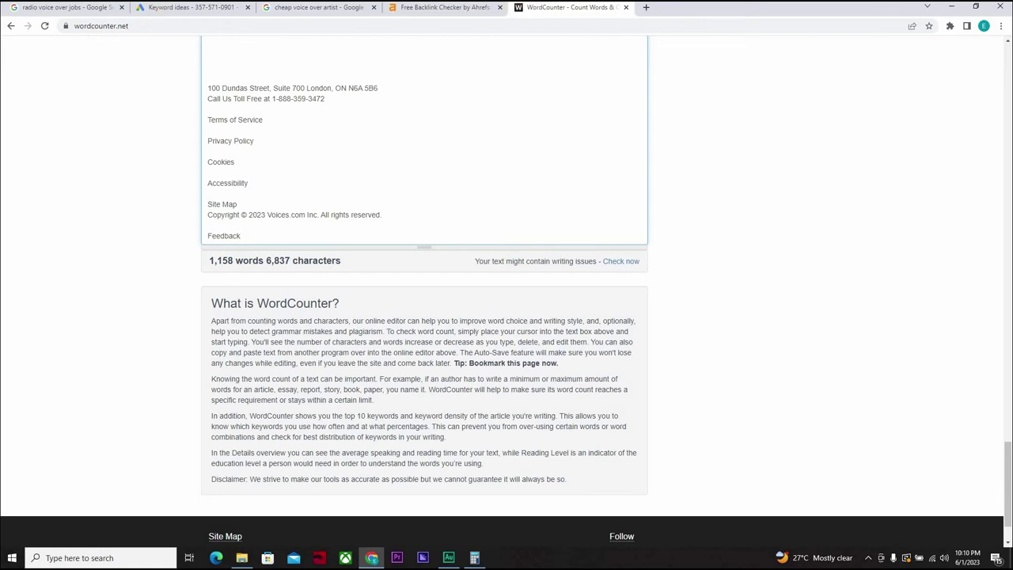
{"action": "left_click", "coordinate": [190, 8]}
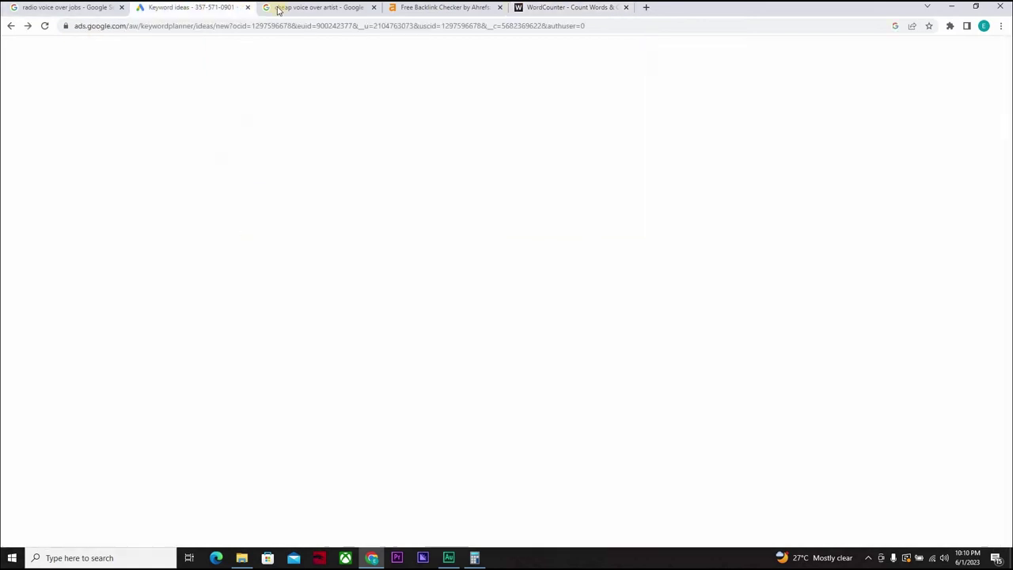
{"action": "left_click", "coordinate": [408, 8]}
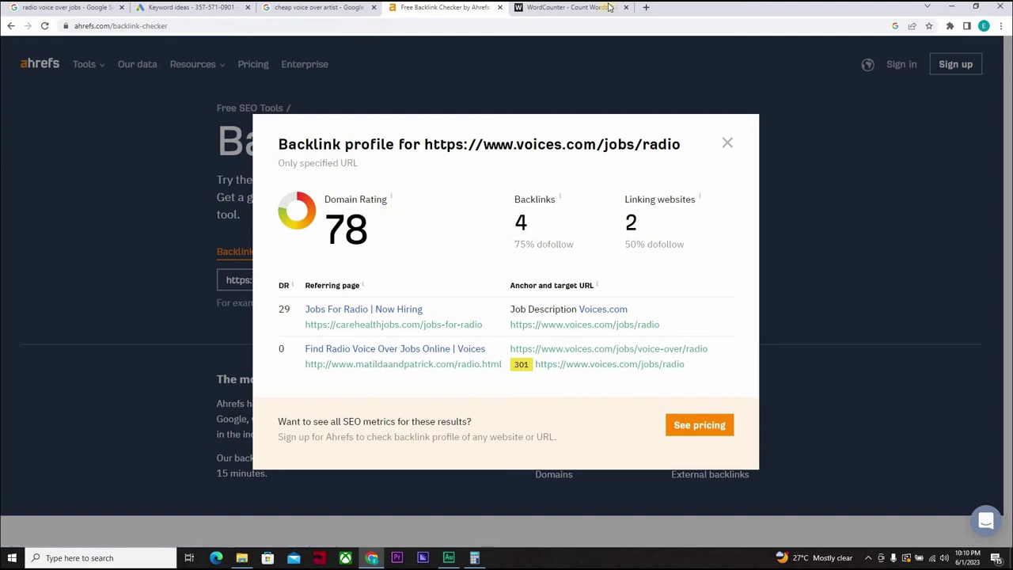
Search Google for "ahrefs backlink checker" in a new browser tab
{"action": "left_click", "coordinate": [649, 8]}
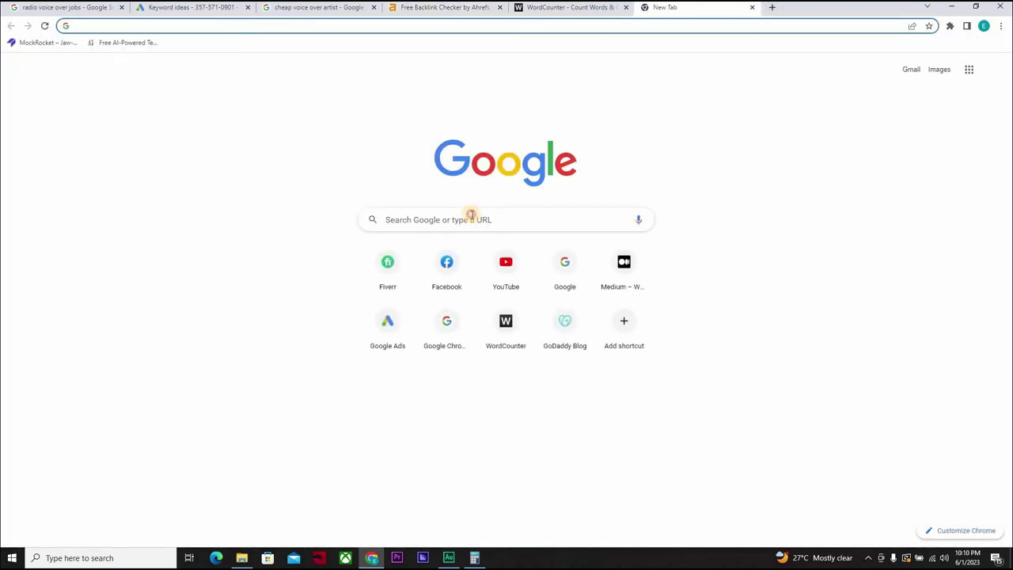
{"action": "left_click", "coordinate": [472, 219]}
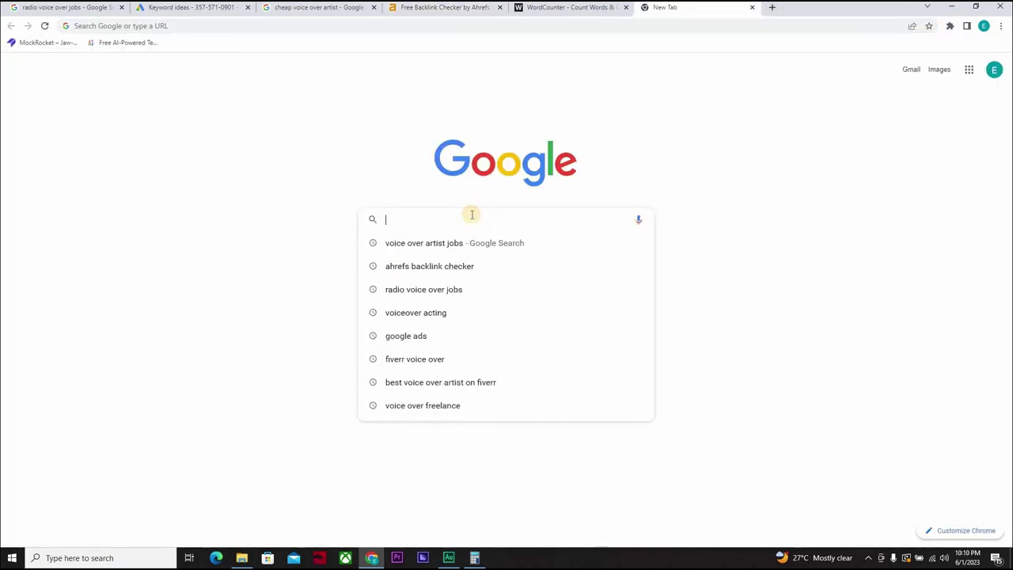
{"action": "left_click", "coordinate": [467, 267]}
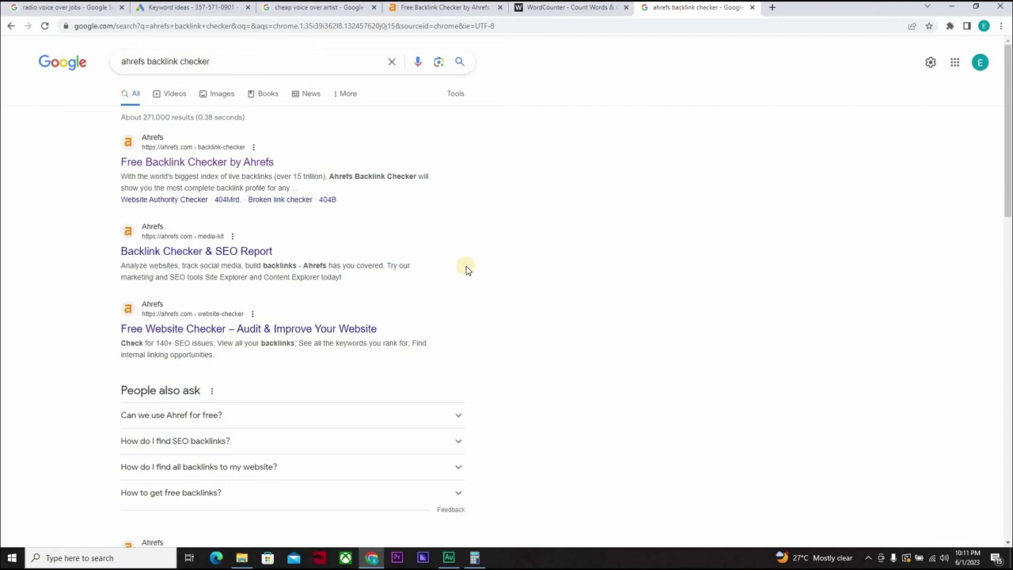
Search Google for "google site" in another new browser tab
{"action": "left_click", "coordinate": [774, 11]}
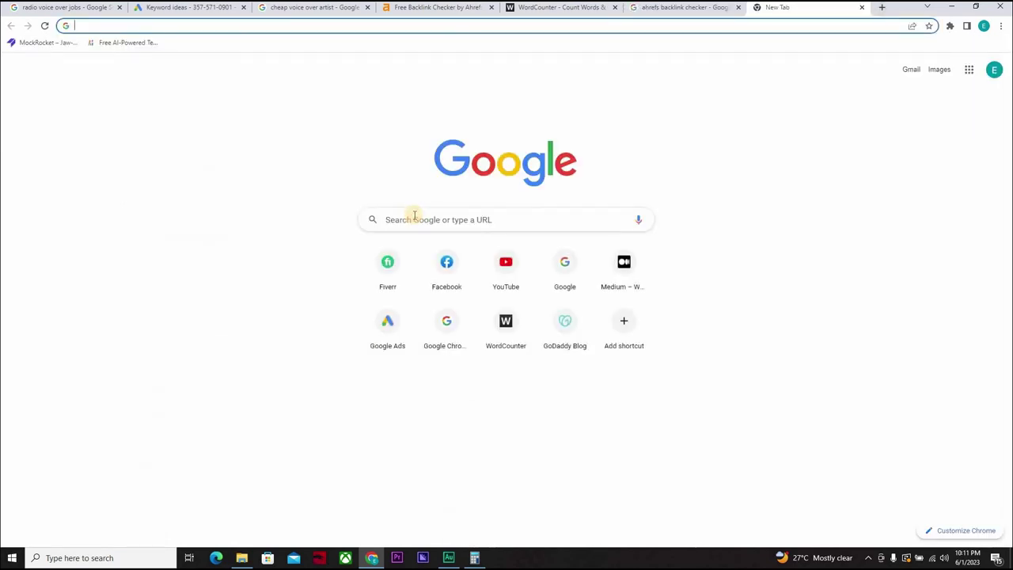
{"action": "left_click", "coordinate": [414, 219]}
{"action": "type", "text": "google site"}
{"action": "key", "text": "Delete"}
{"action": "key", "text": "Return"}
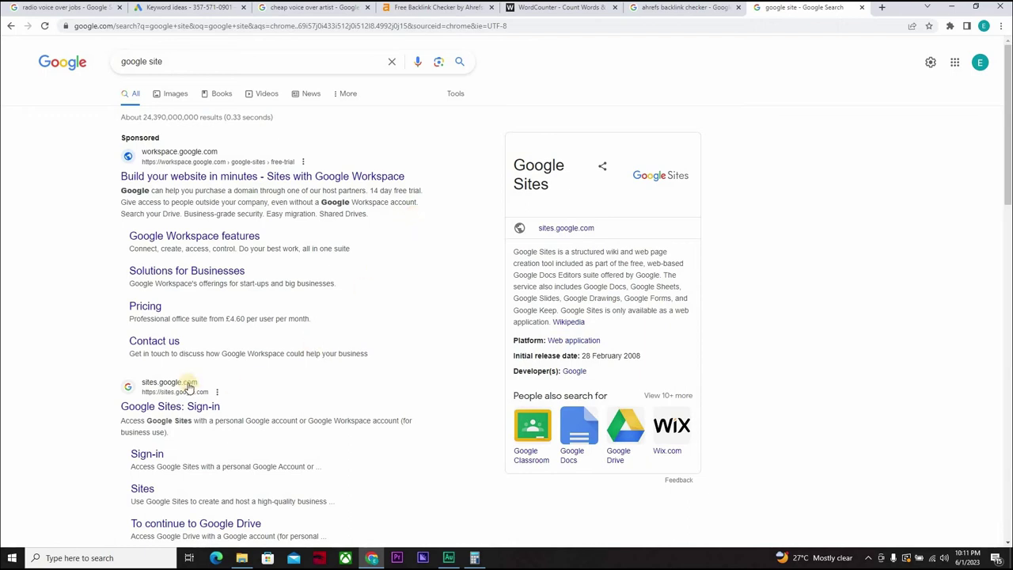
{"action": "left_click", "coordinate": [162, 413]}
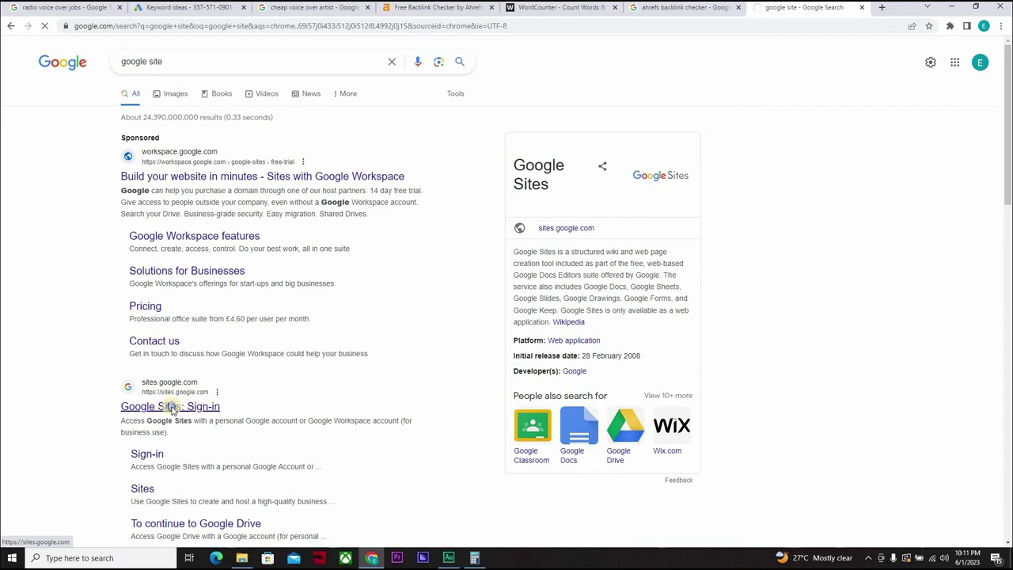
{"action": "right_click", "coordinate": [177, 406]}
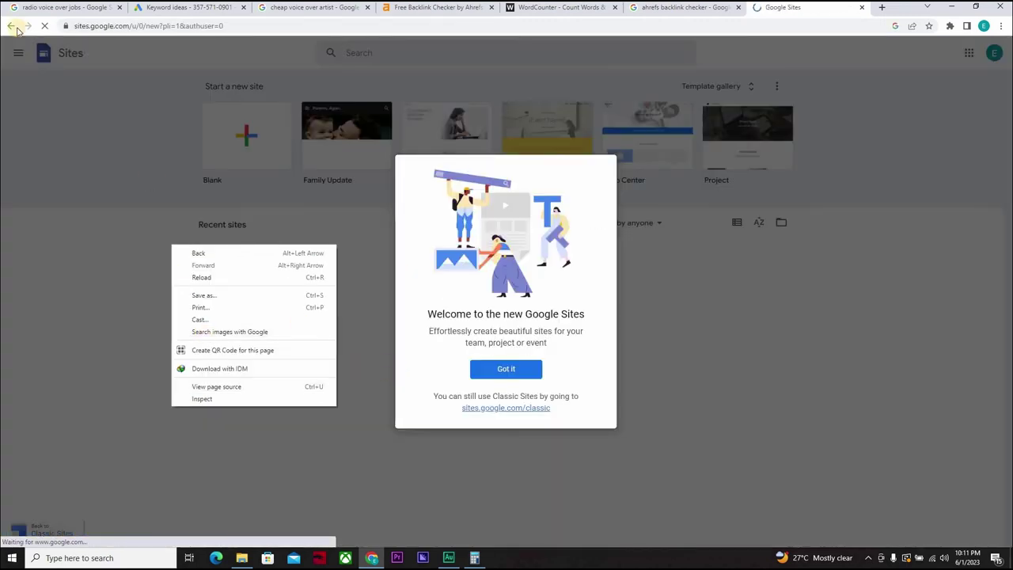
{"action": "left_click", "coordinate": [17, 29]}
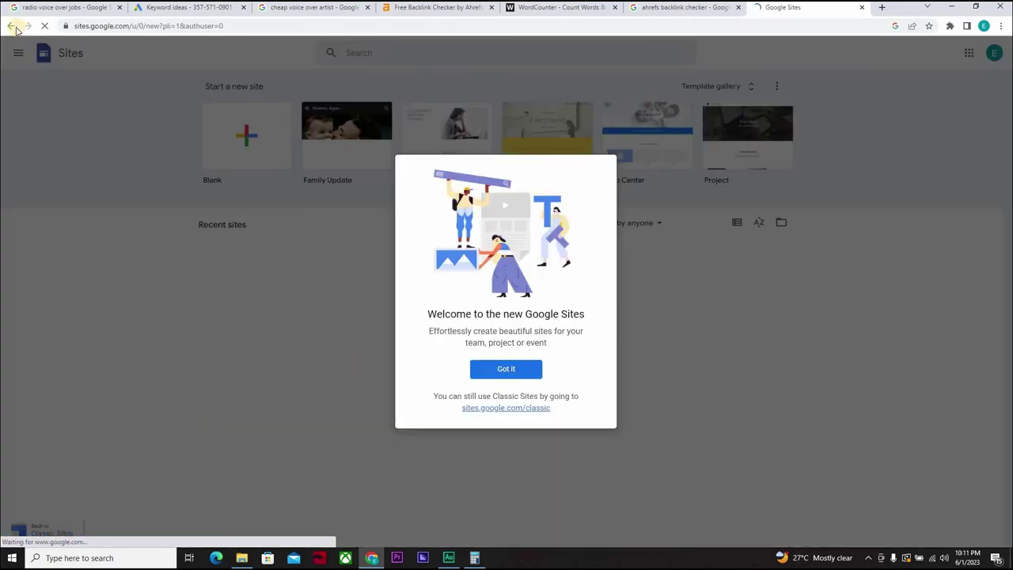
{"action": "left_click", "coordinate": [12, 26]}
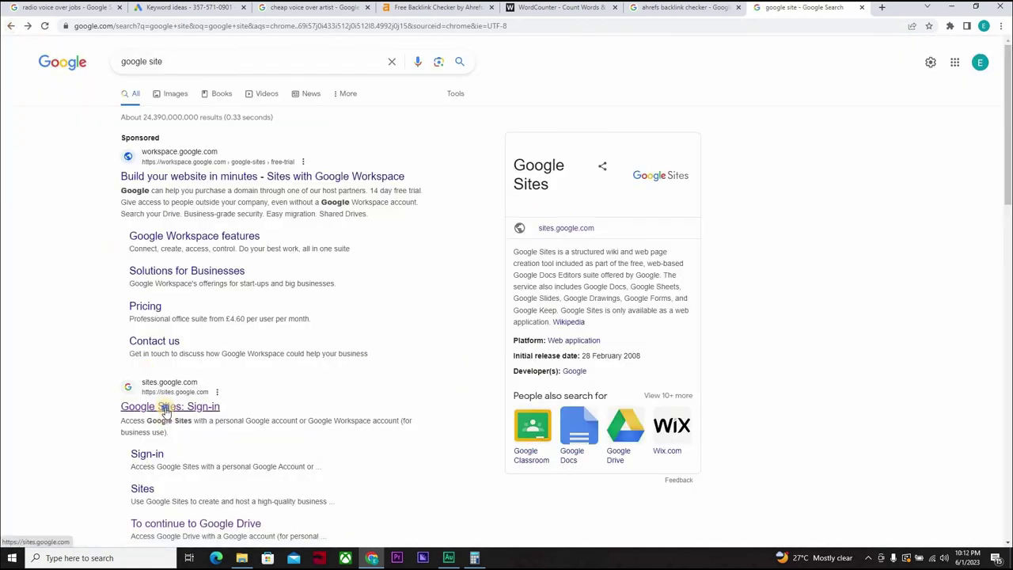
Copy the link address of the "Google Sites: Sign-in" search result
{"action": "right_click", "coordinate": [181, 408]}
{"action": "key", "text": "Down"}
{"action": "key", "text": "Down"}
{"action": "key", "text": "Down"}
{"action": "key", "text": "Down"}
{"action": "key", "text": "Down"}
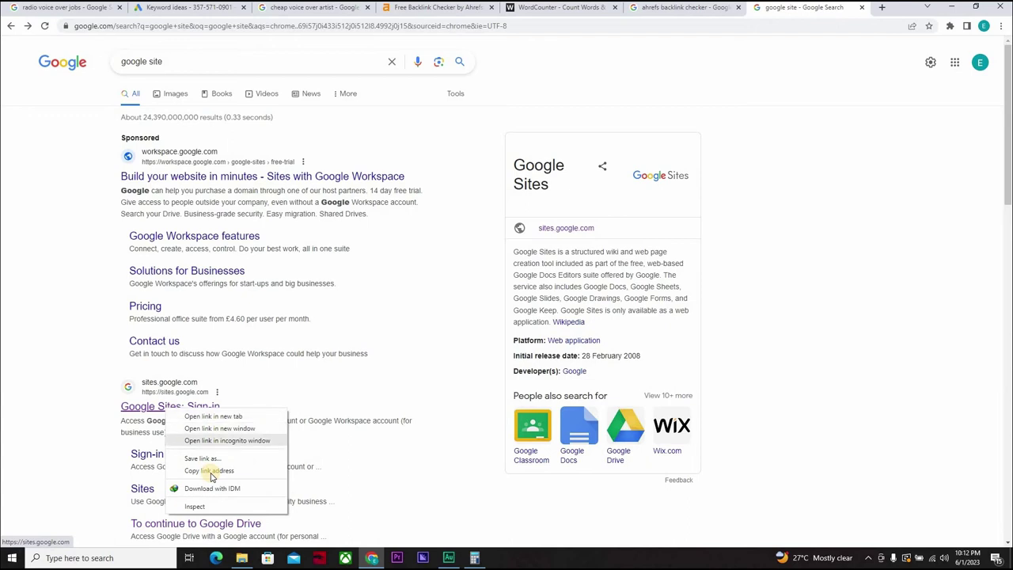
{"action": "key", "text": "Return"}
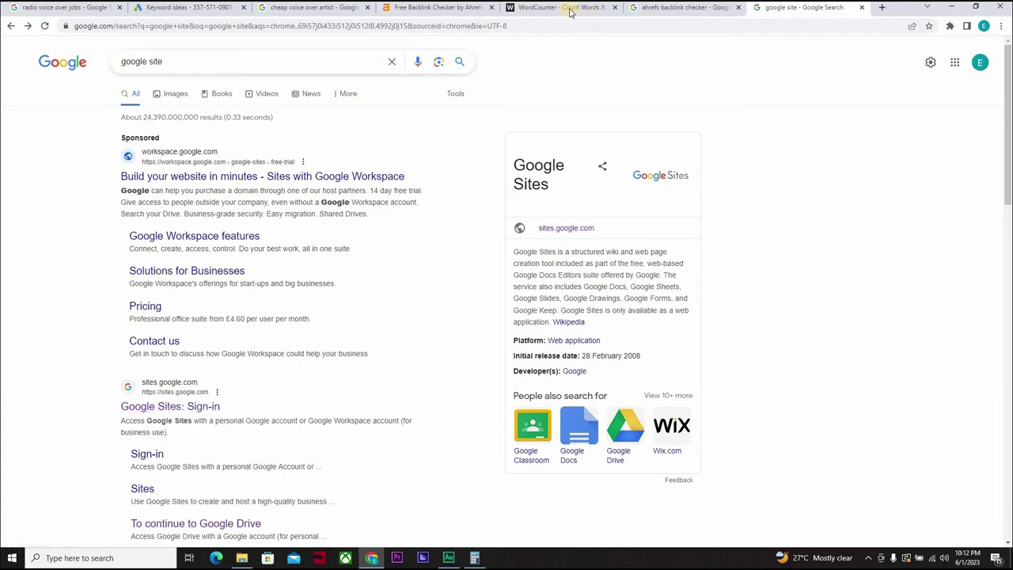
{"action": "key", "text": "ctrl+shift+Tab"}
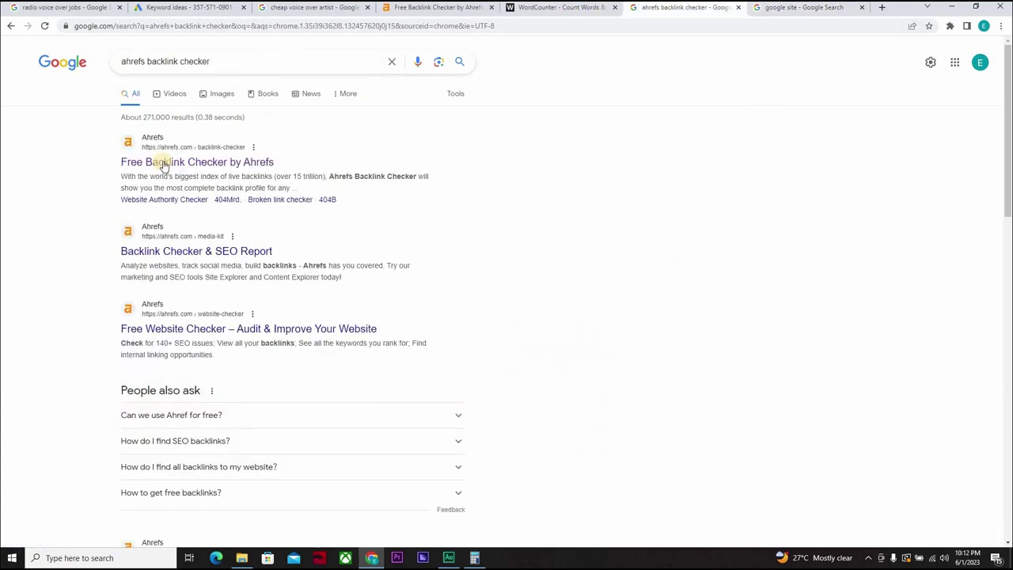
{"action": "left_click", "coordinate": [163, 162]}
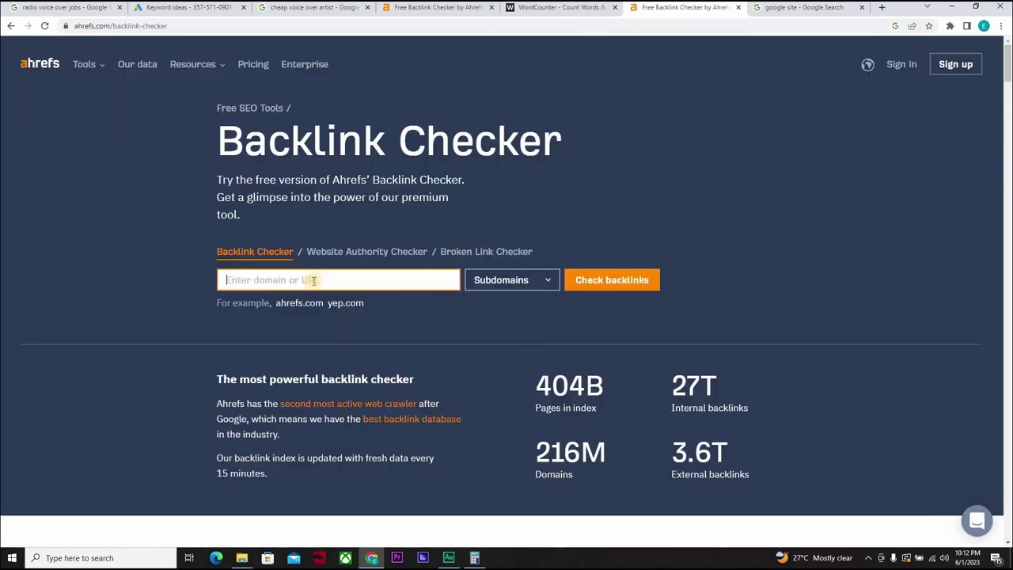
{"action": "key", "text": "ctrl+v"}
{"action": "left_click", "coordinate": [583, 279]}
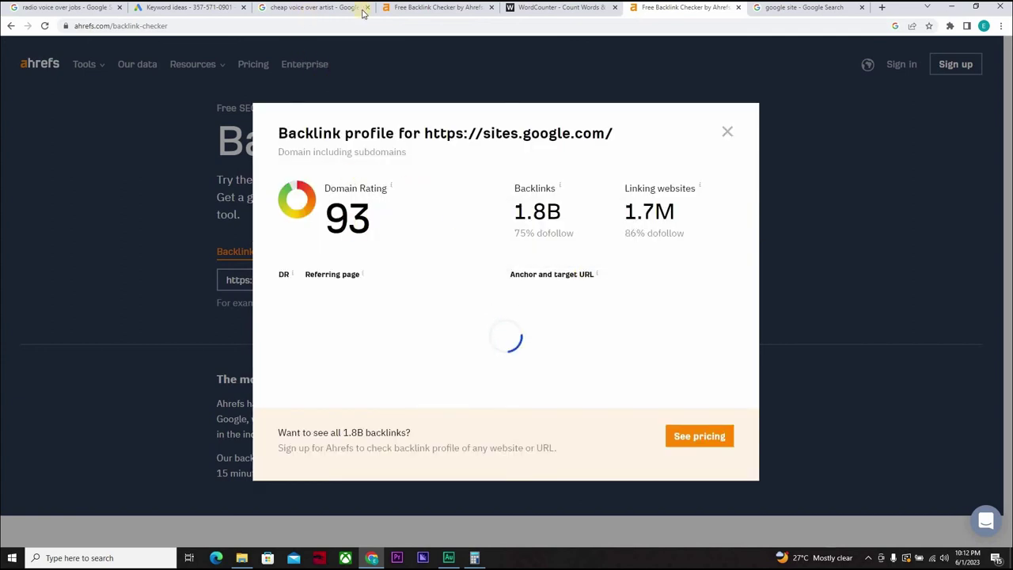
{"action": "left_click", "coordinate": [404, 9]}
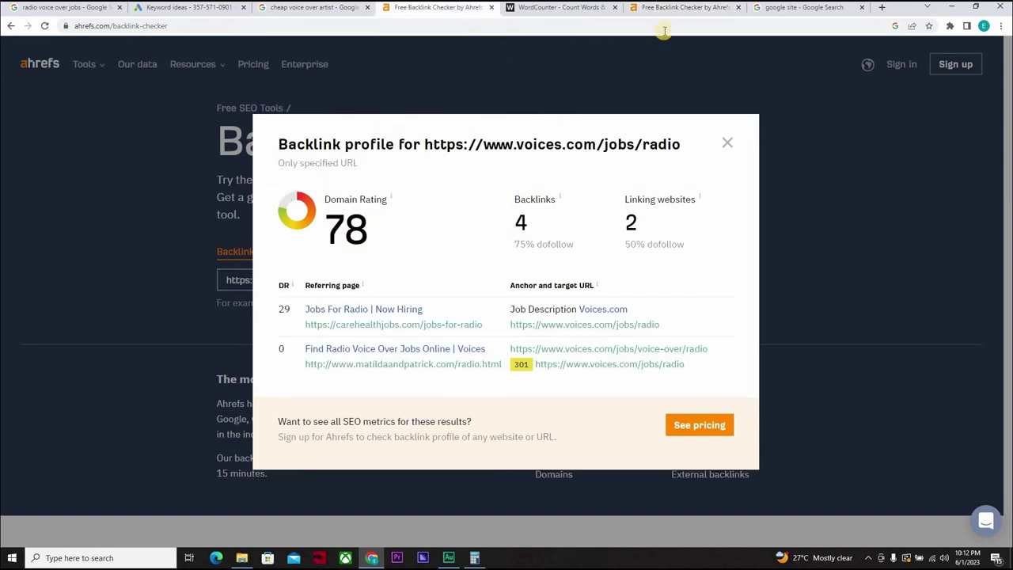
Open Google Sites from the "google site" search results and create a blank site, skipping the introductory tour
{"action": "left_click", "coordinate": [779, 10]}
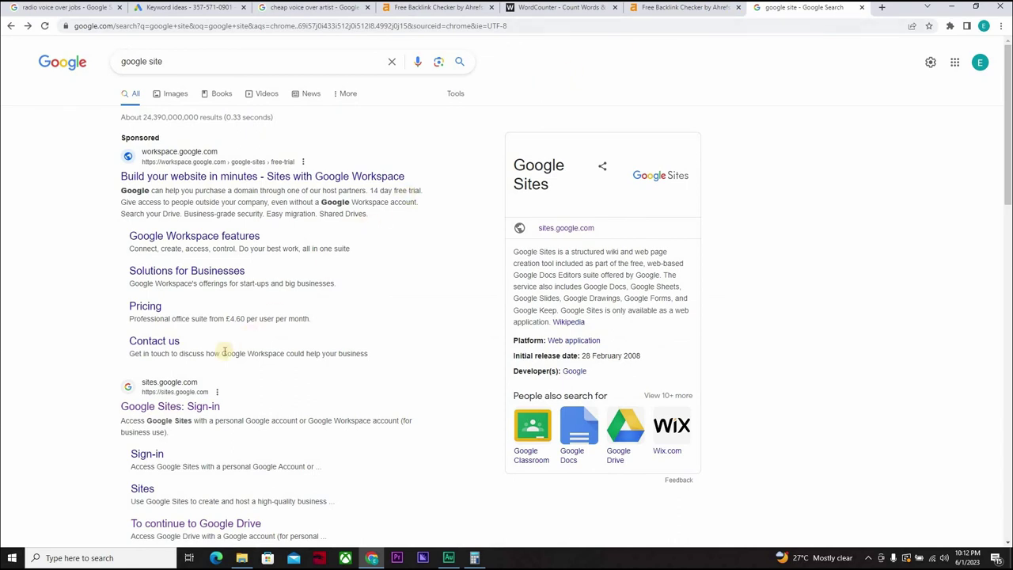
{"action": "left_click", "coordinate": [175, 407]}
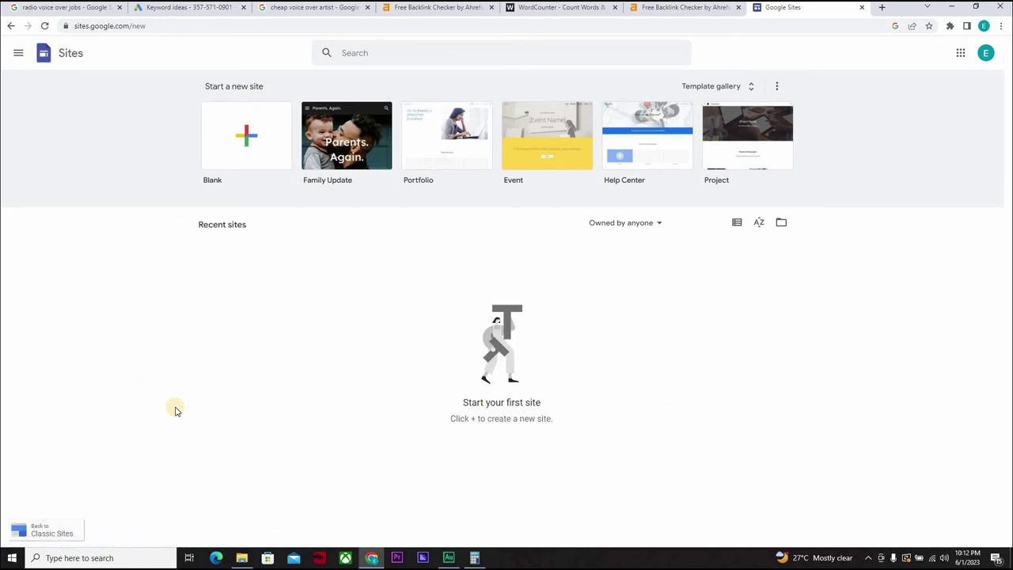
{"action": "left_click", "coordinate": [236, 150]}
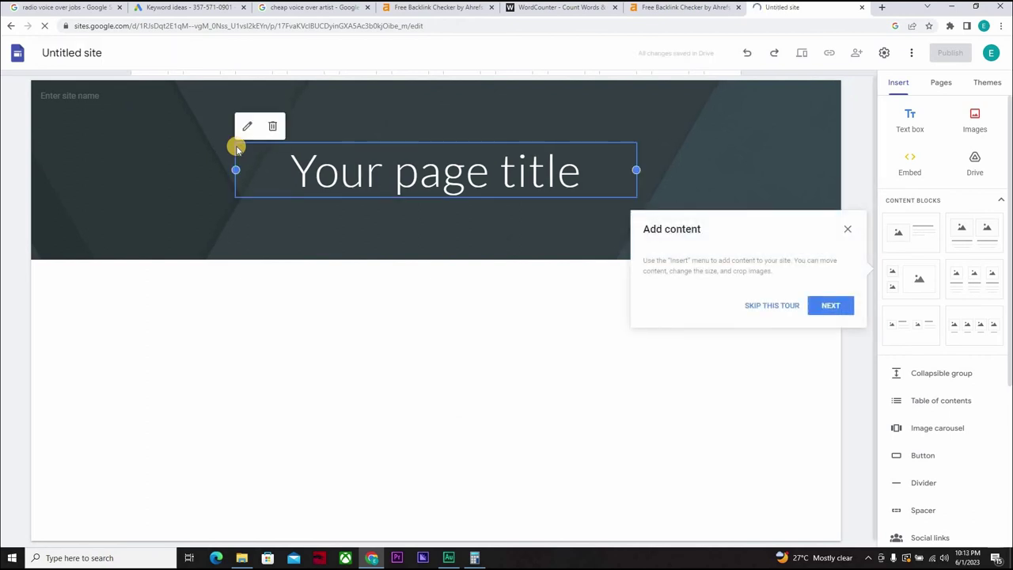
{"action": "left_click", "coordinate": [774, 316]}
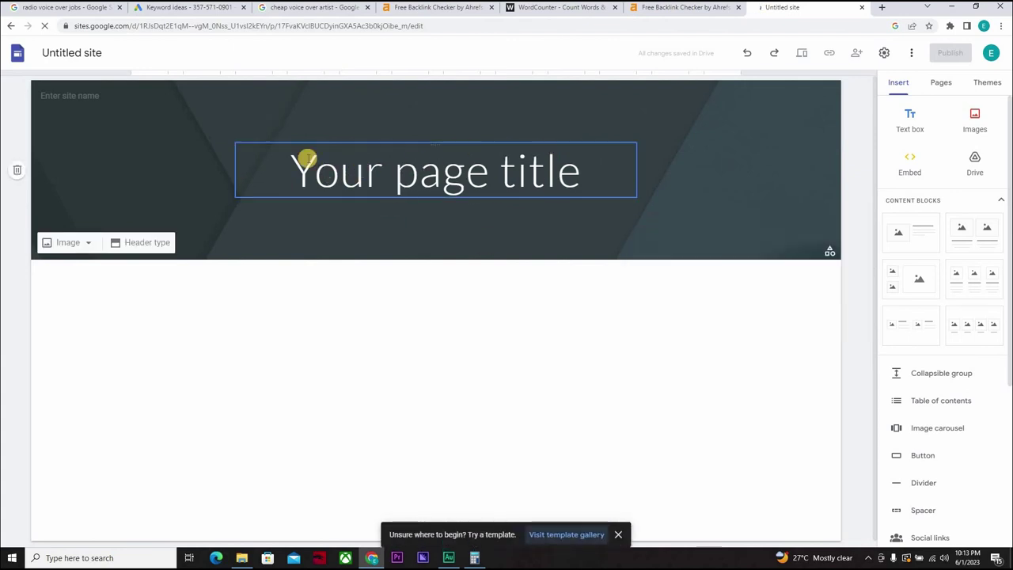
{"action": "left_click", "coordinate": [71, 95]}
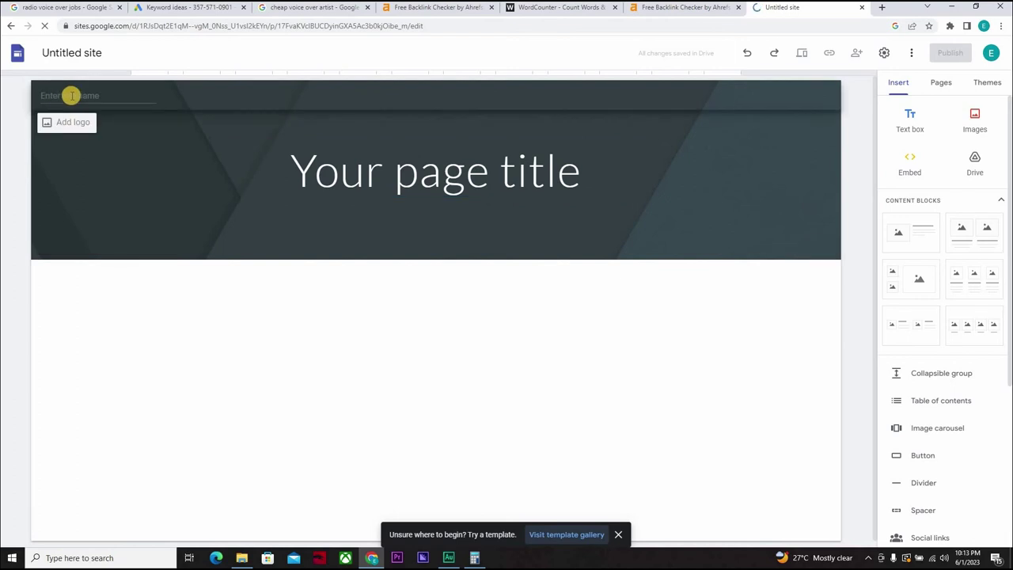
{"action": "left_click", "coordinate": [52, 122]}
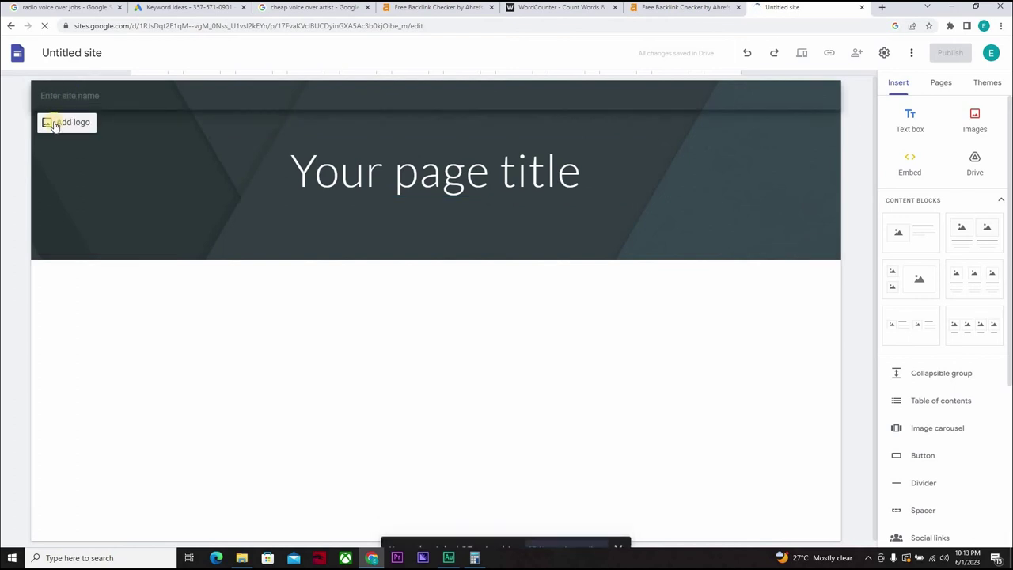
{"action": "left_click", "coordinate": [52, 122]}
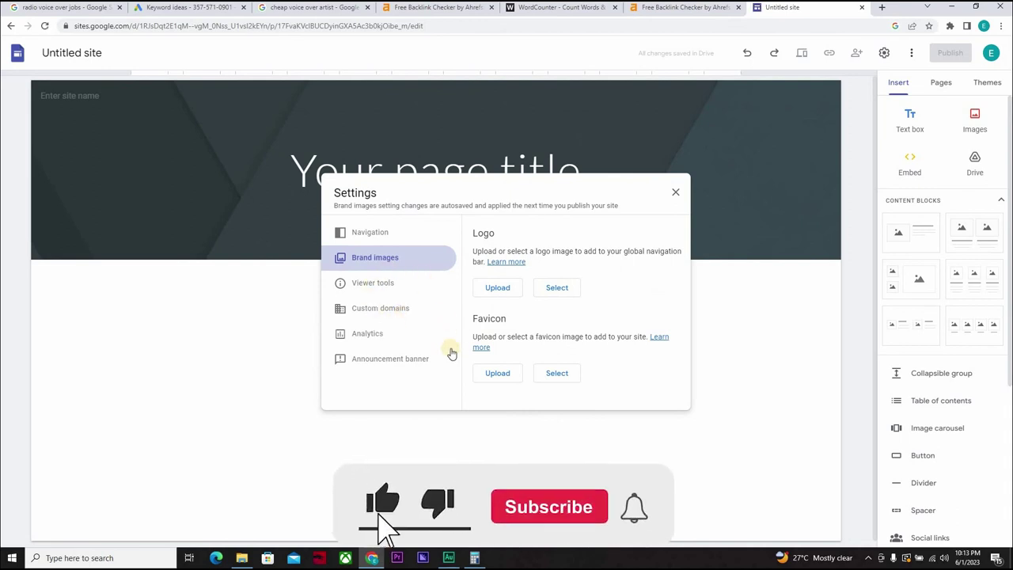
{"action": "left_click", "coordinate": [498, 289]}
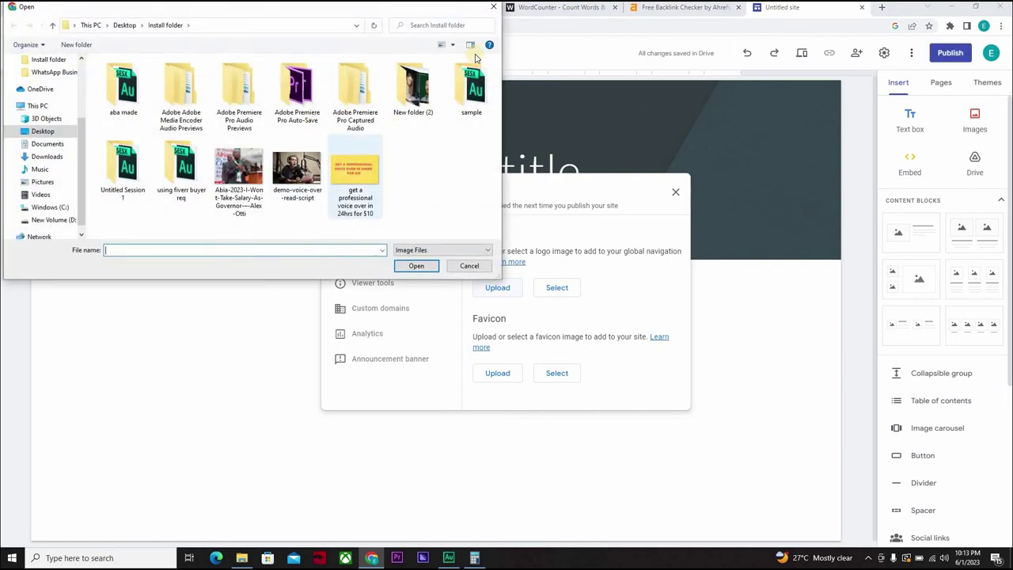
{"action": "key", "text": "Escape"}
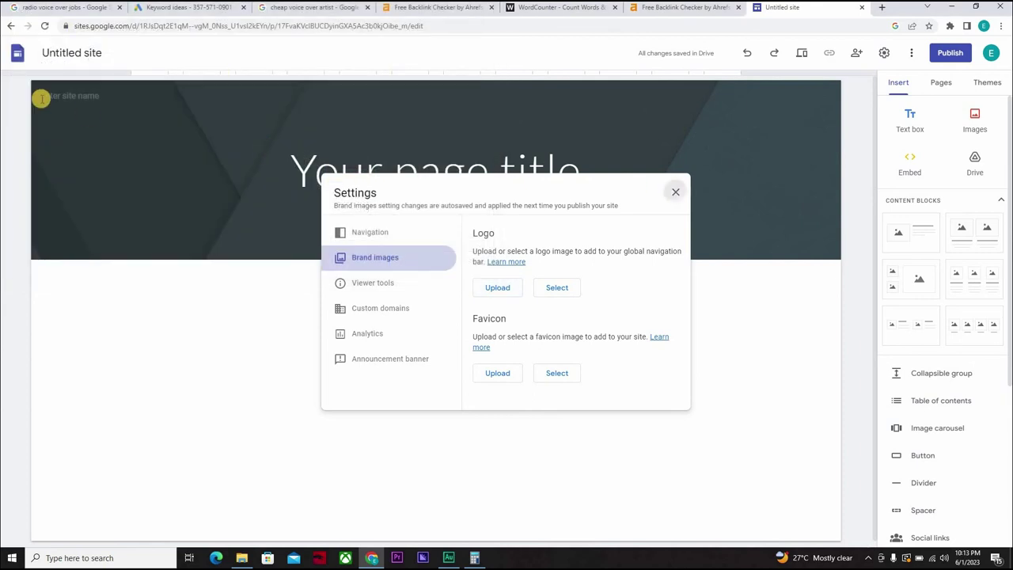
{"action": "key", "text": "Escape"}
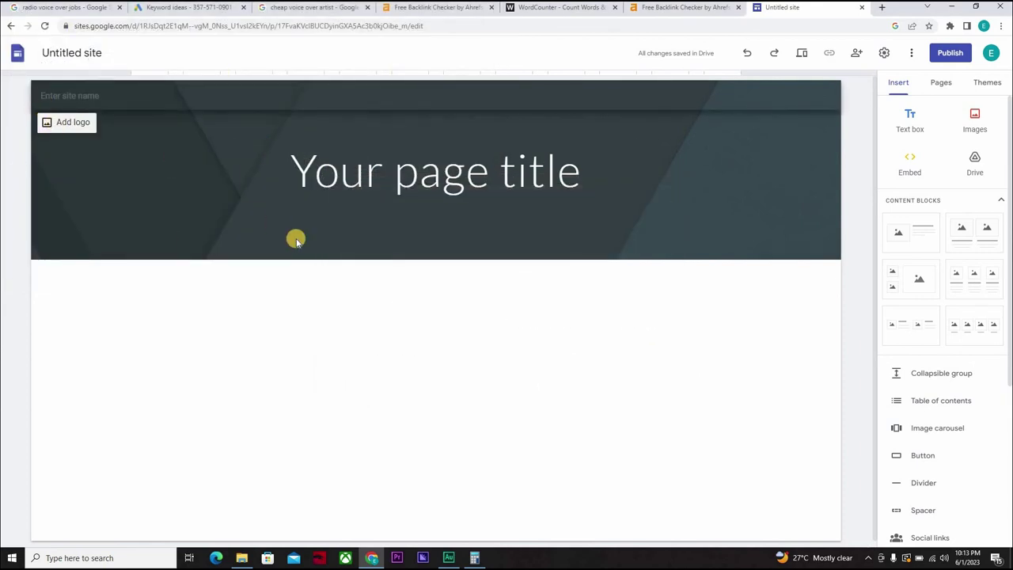
Replace the placeholder page title in the header with the researched keyword "RADIO VOICE OVER JOBS"
{"action": "mouse_move", "coordinate": [297, 242]}
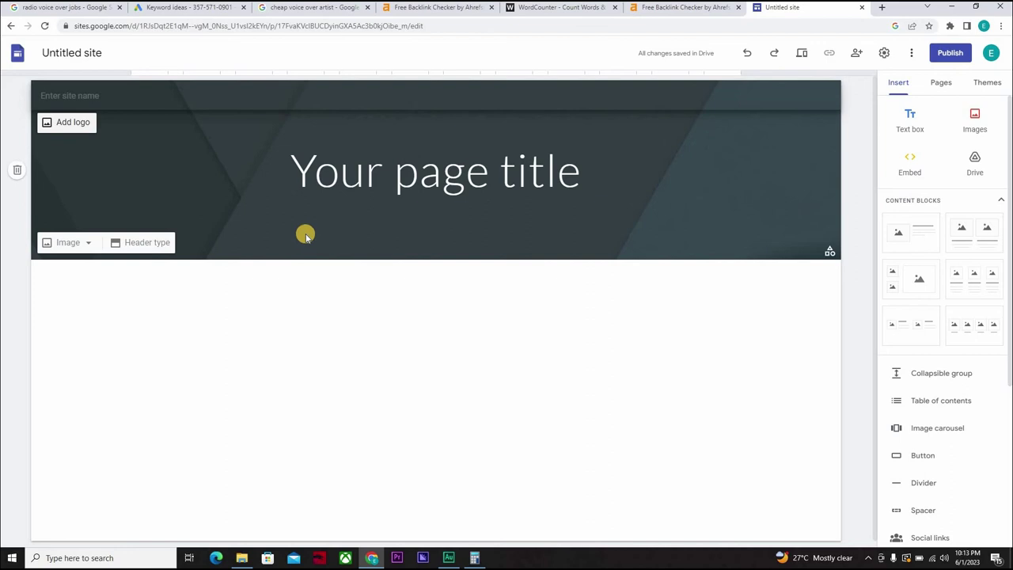
{"action": "left_click", "coordinate": [336, 175]}
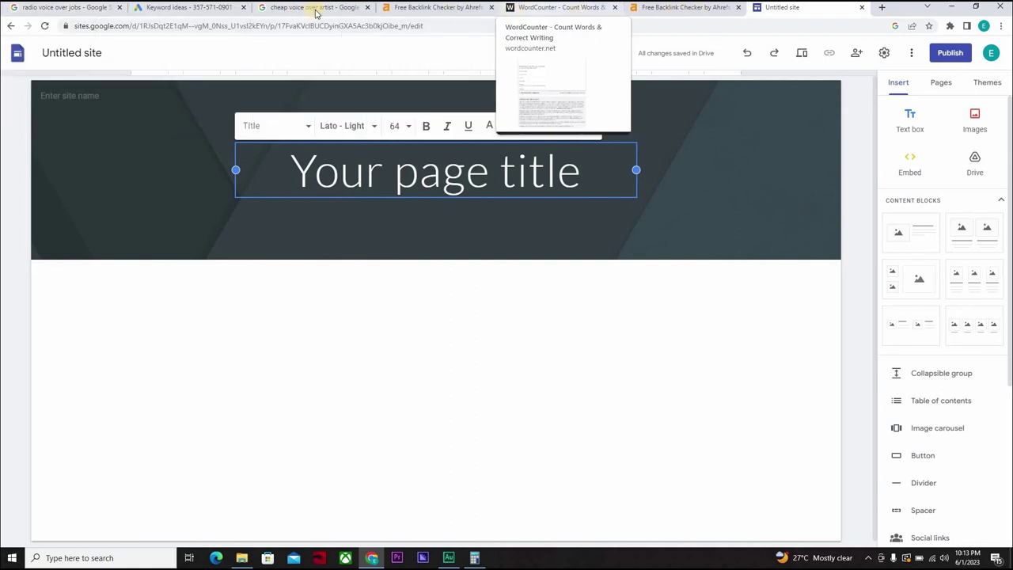
{"action": "left_click", "coordinate": [186, 8]}
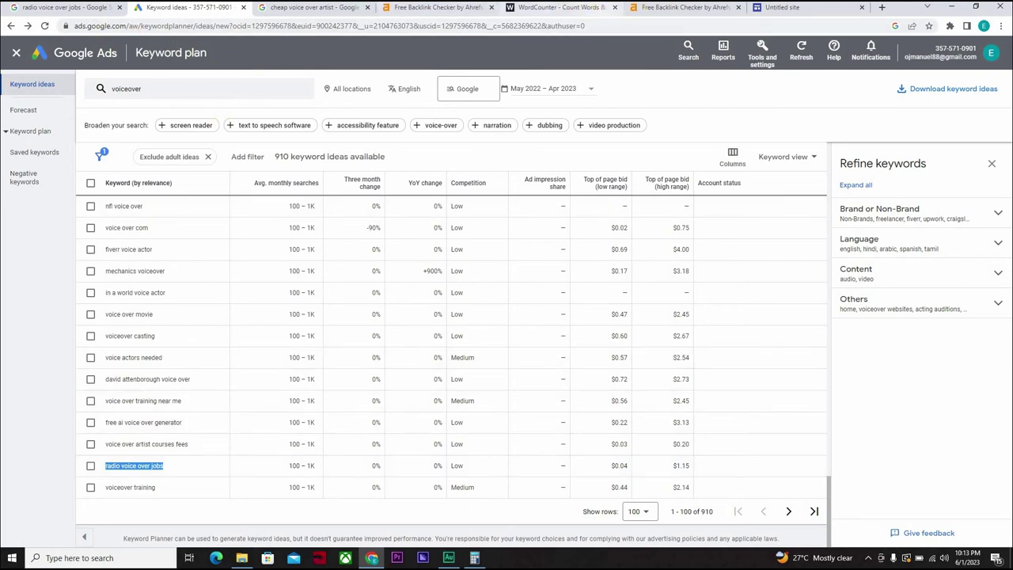
{"action": "left_click", "coordinate": [800, 7]}
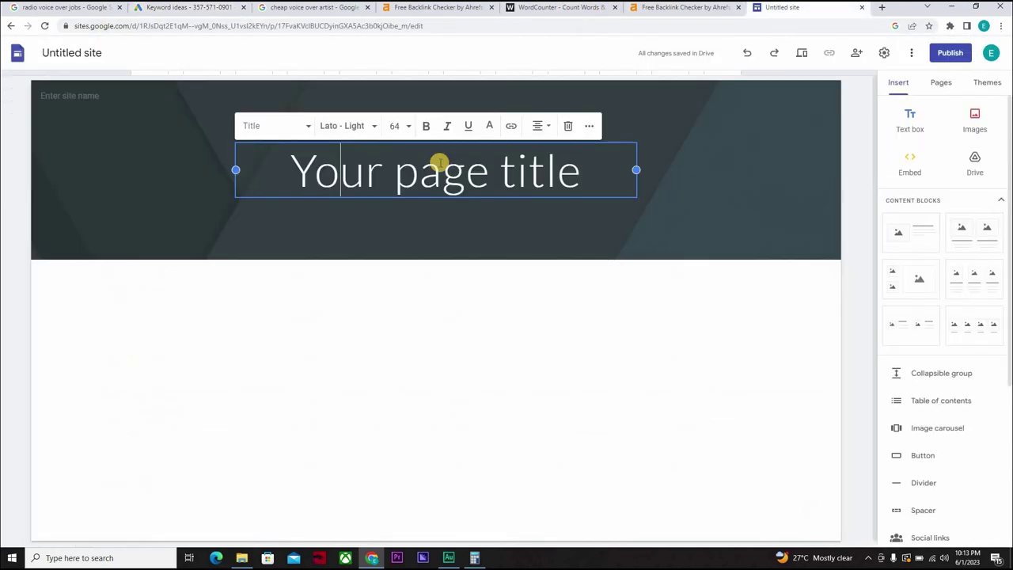
{"action": "key", "text": "ctrl+v"}
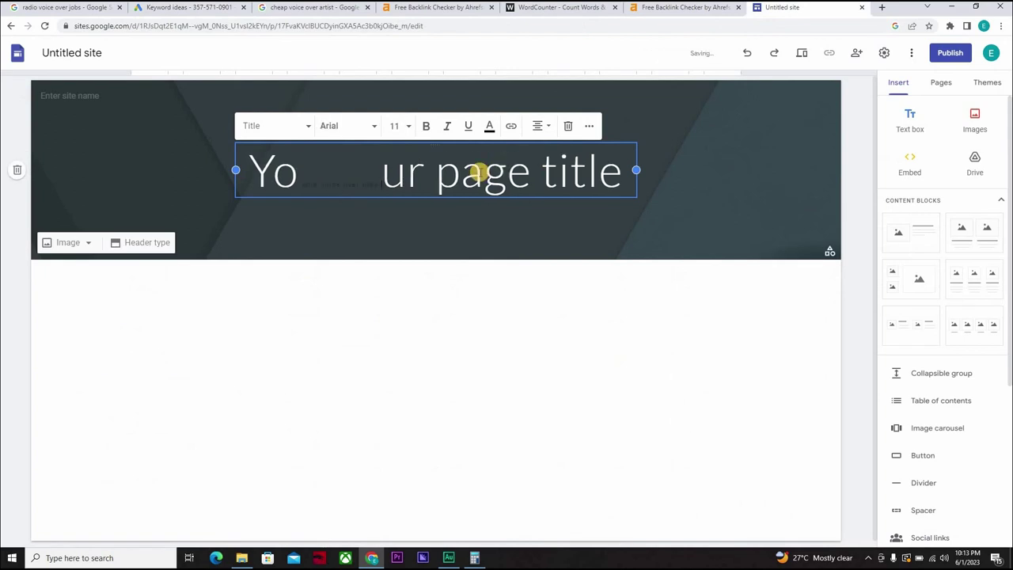
{"action": "key", "text": "ctrl+a"}
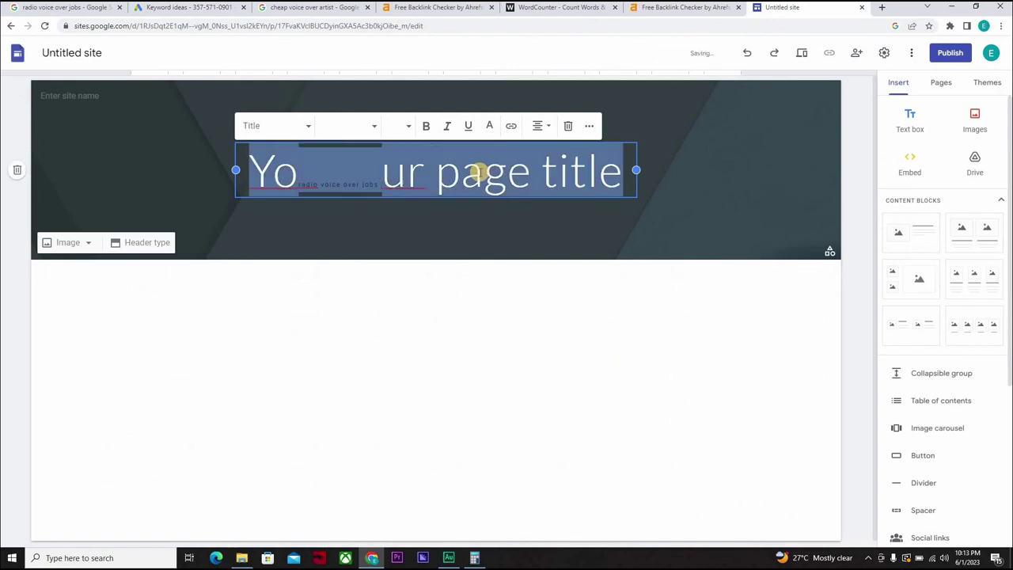
{"action": "type", "text": "R"}
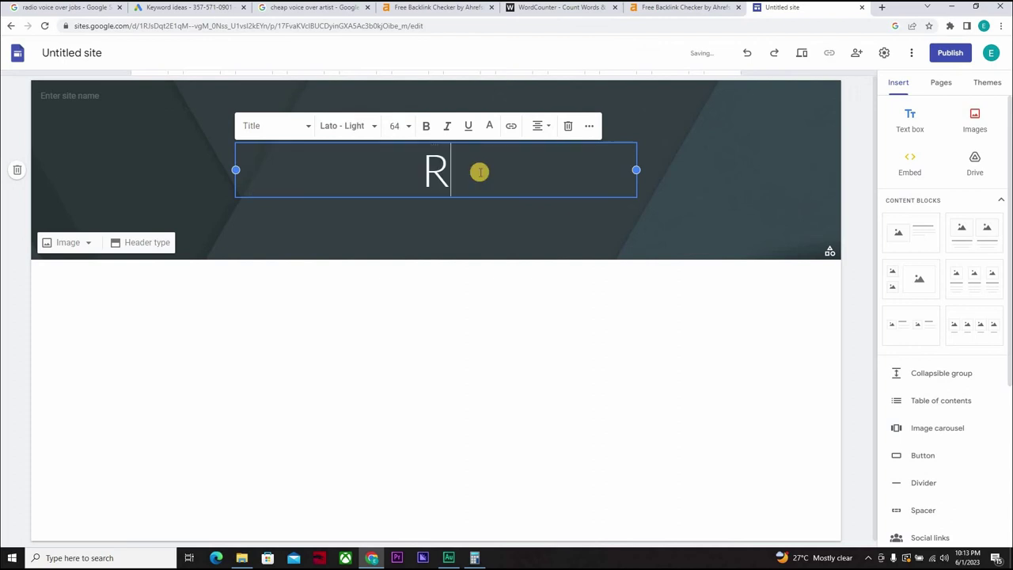
{"action": "type", "text": "ADIO"}
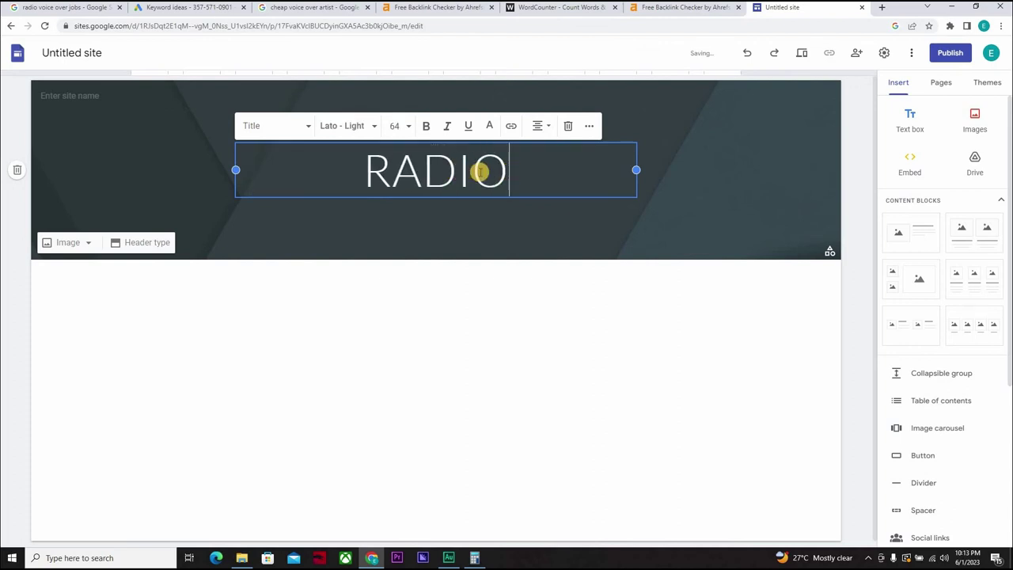
{"action": "type", "text": " VOICE "}
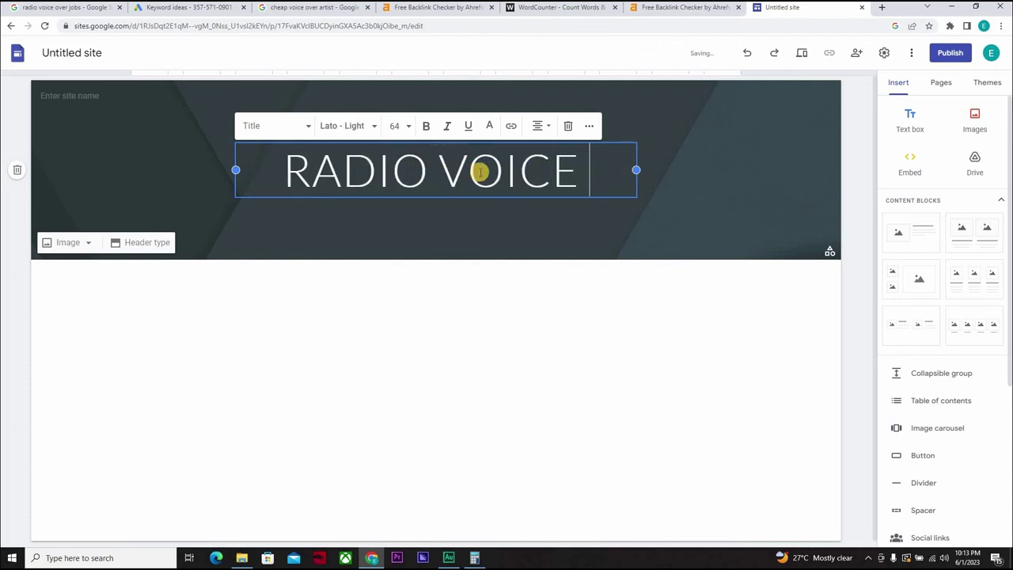
{"action": "type", "text": "OVER JOBS"}
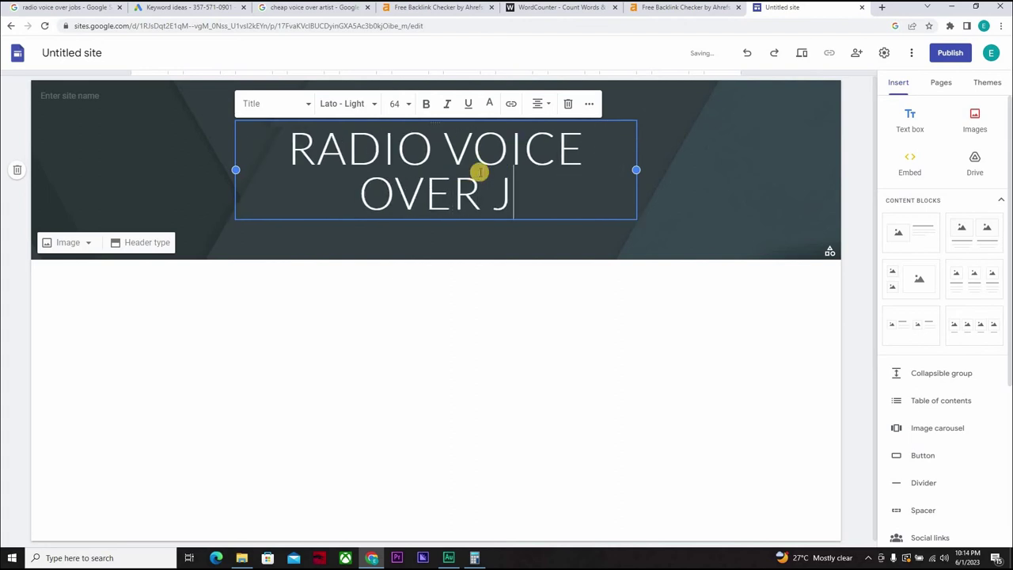
Insert "GETTING THE RIGHT" before "RADIO" in the page title
{"action": "key", "text": "Left"}
{"action": "key", "text": "Left"}
{"action": "key", "text": "Left"}
{"action": "key", "text": "Left"}
{"action": "key", "text": "Left"}
{"action": "key", "text": "Left"}
{"action": "key", "text": "Left"}
{"action": "key", "text": "Left"}
{"action": "key", "text": "Left"}
{"action": "key", "text": "Left"}
{"action": "key", "text": "Left"}
{"action": "key", "text": "Left"}
{"action": "key", "text": "Left"}
{"action": "key", "text": "Left"}
{"action": "key", "text": "Left"}
{"action": "key", "text": "Left"}
{"action": "key", "text": "Left"}
{"action": "key", "text": "Left"}
{"action": "key", "text": "Left"}
{"action": "key", "text": "Left"}
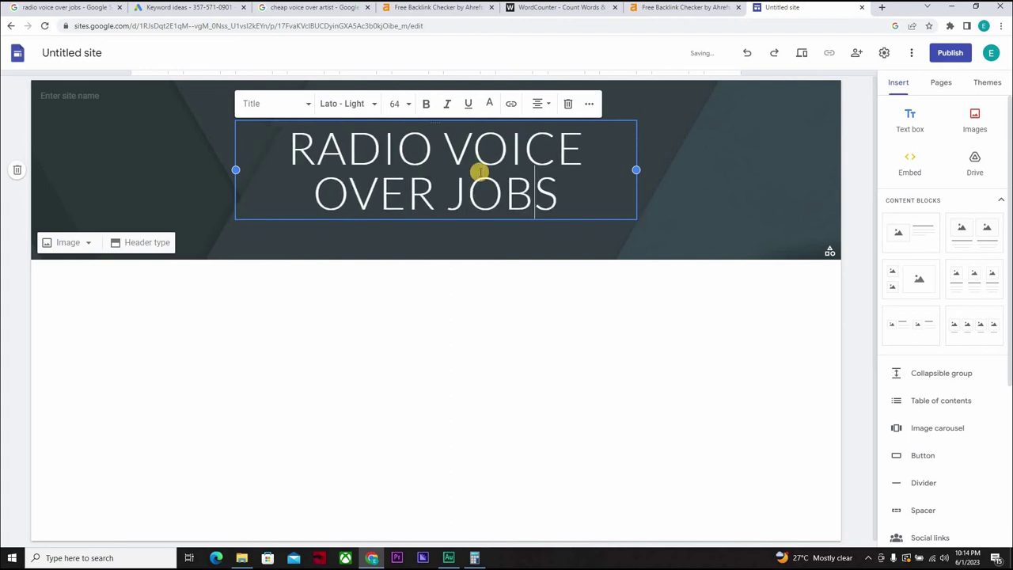
{"action": "key", "text": "Left"}
{"action": "type", "text": "GETTING "}
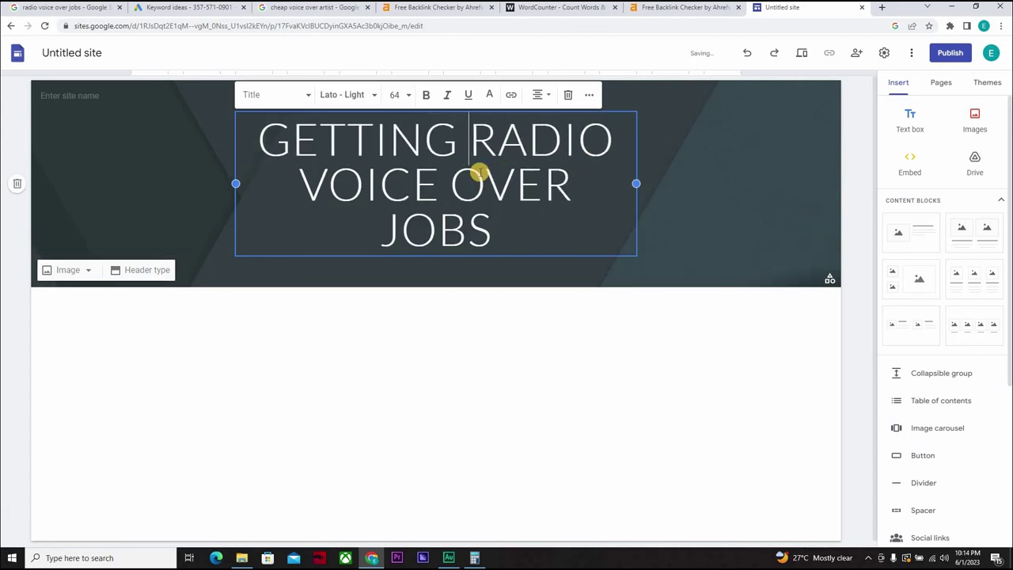
{"action": "type", "text": "THE RI"}
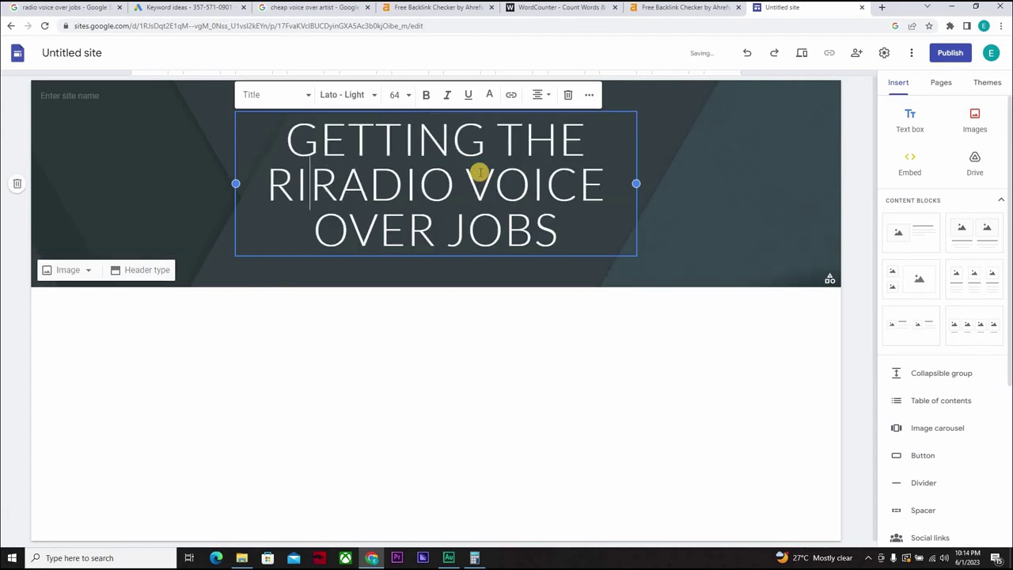
{"action": "type", "text": "GHT"}
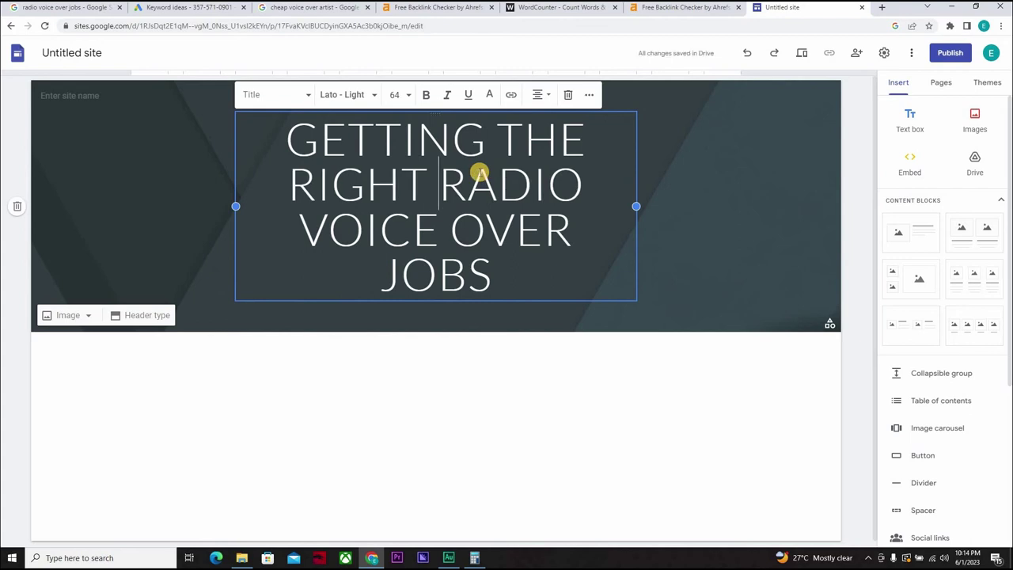
Replace "THE RIGHT" with "AN AFFORDABLE" in the page title
{"action": "key", "text": "BackSpace"}
{"action": "key", "text": "BackSpace"}
{"action": "key", "text": "BackSpace"}
{"action": "key", "text": "BackSpace"}
{"action": "key", "text": "BackSpace"}
{"action": "key", "text": "BackSpace"}
{"action": "key", "text": "BackSpace"}
{"action": "key", "text": "BackSpace"}
{"action": "key", "text": "BackSpace"}
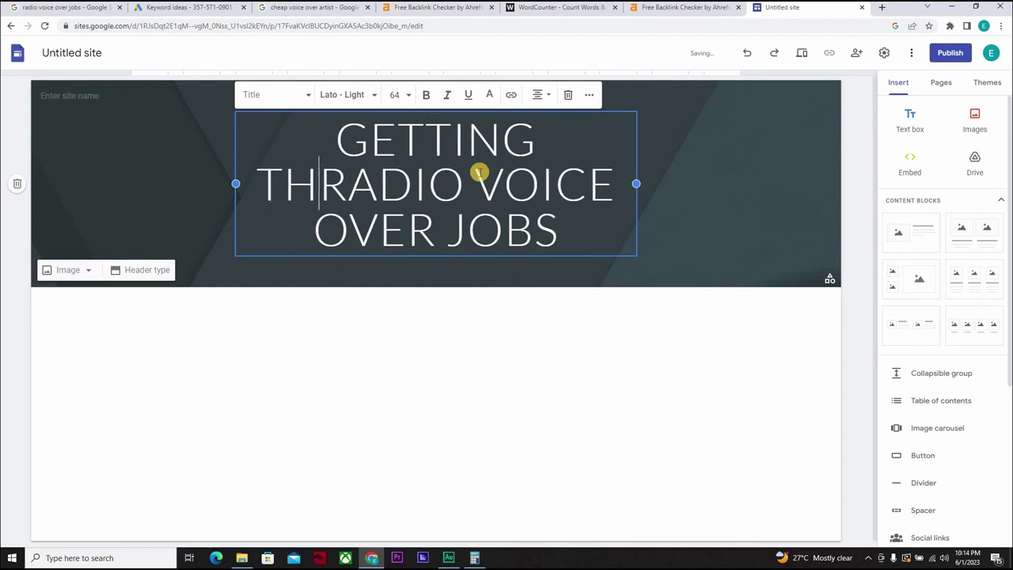
{"action": "key", "text": "BackSpace"}
{"action": "type", "text": "AN "}
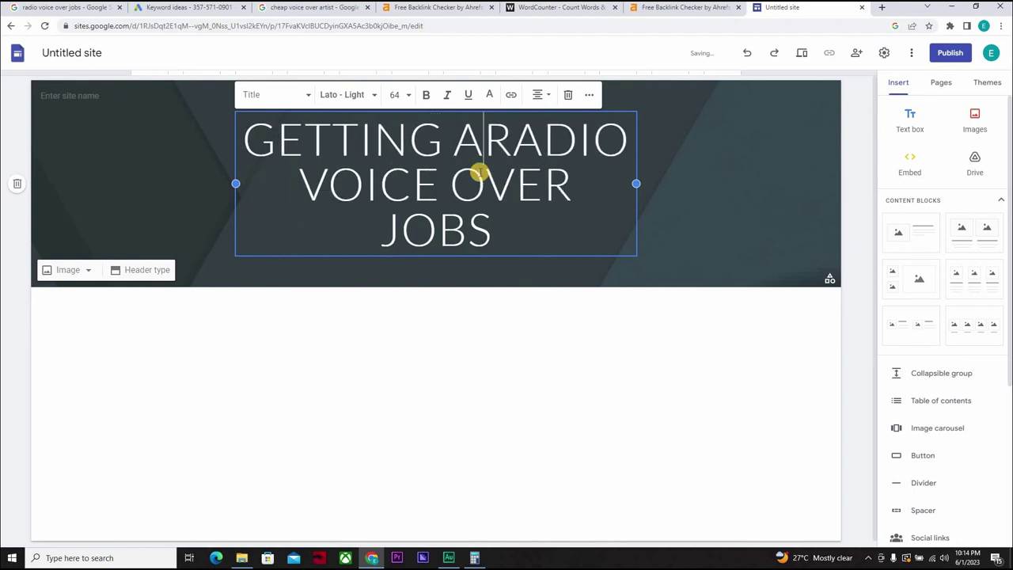
{"action": "type", "text": "AFFORDA"}
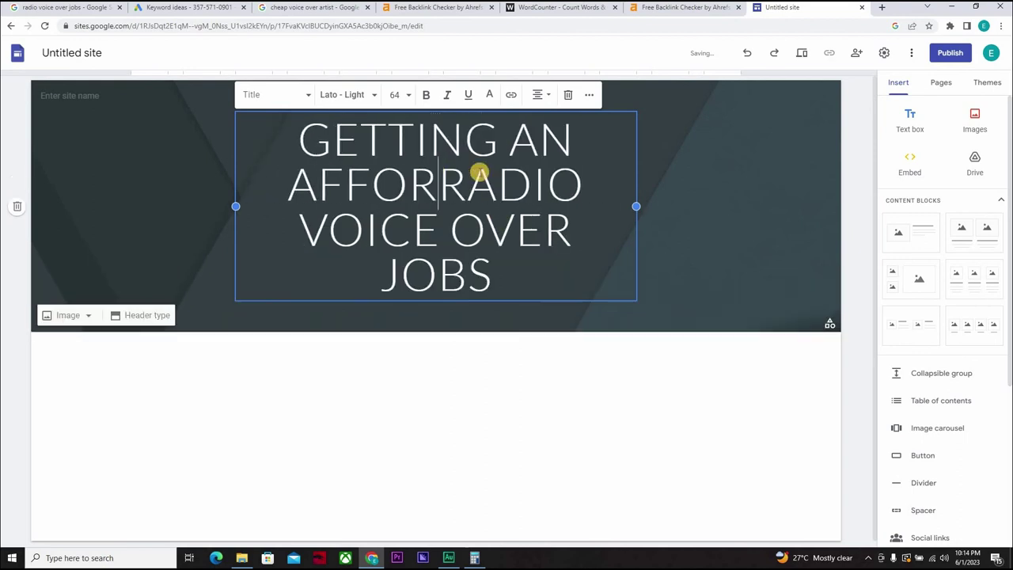
{"action": "type", "text": "BLE"}
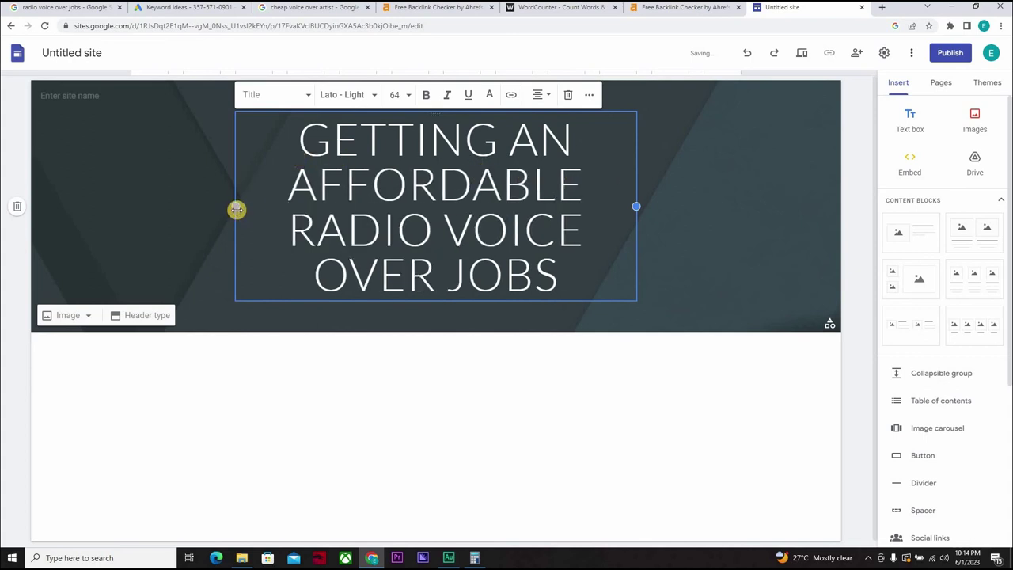
Widen the page title's text box on both sides and make the whole title bold
{"action": "left_click_drag", "start_coordinate": [150, 208], "coordinate": [142, 208]}
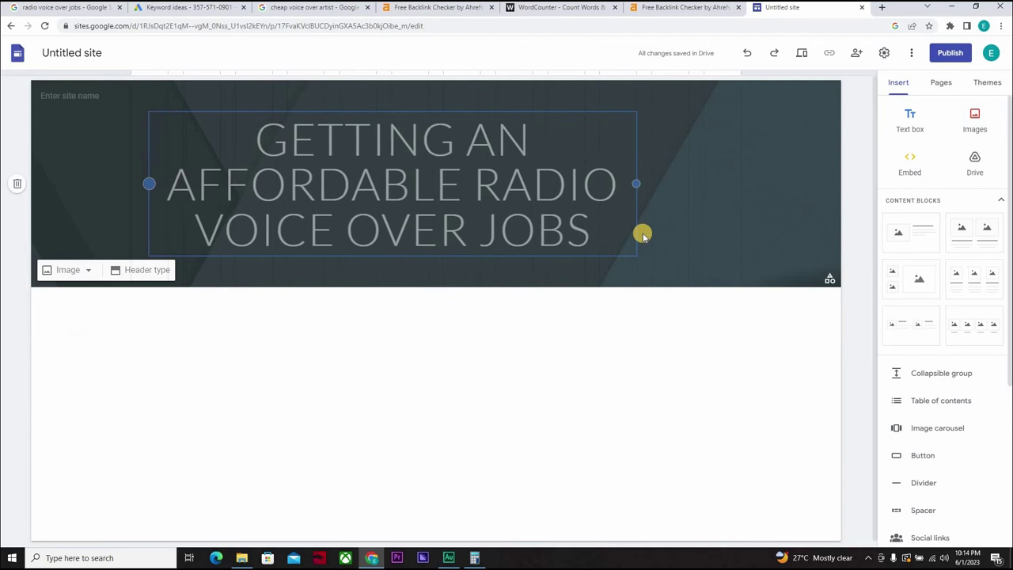
{"action": "left_click_drag", "start_coordinate": [636, 185], "coordinate": [751, 181]}
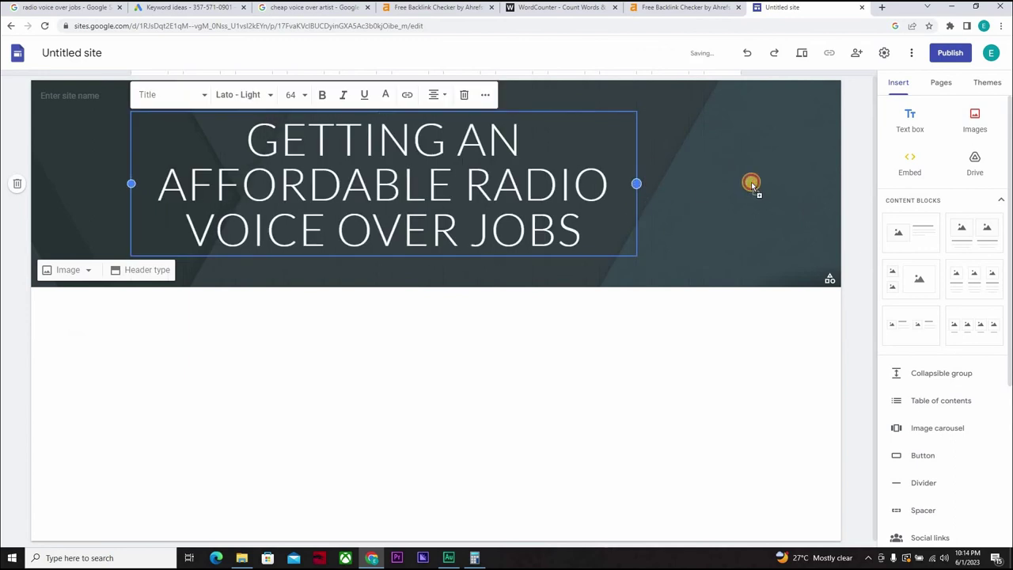
{"action": "left_click", "coordinate": [325, 104]}
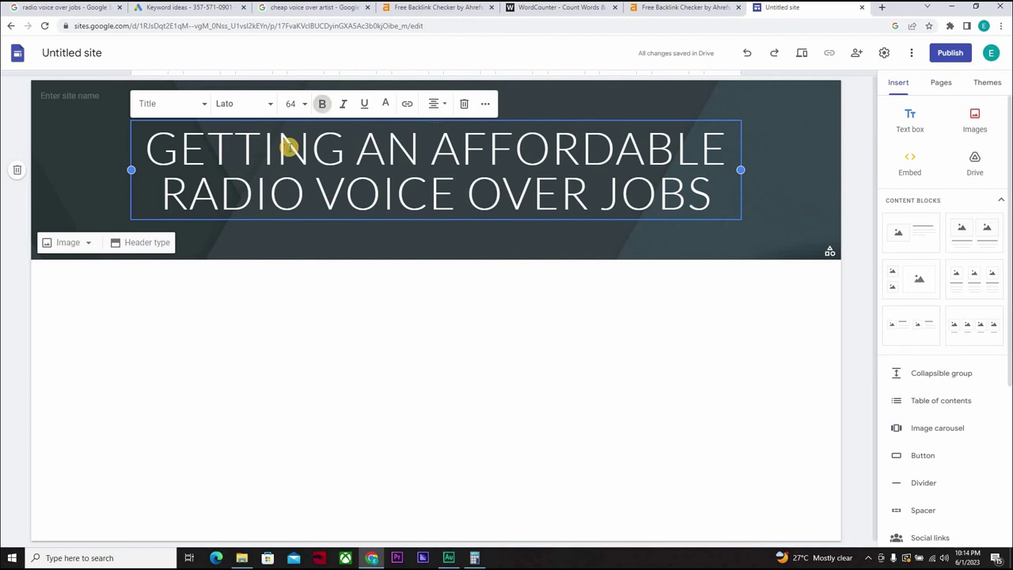
{"action": "key", "text": "ctrl+a"}
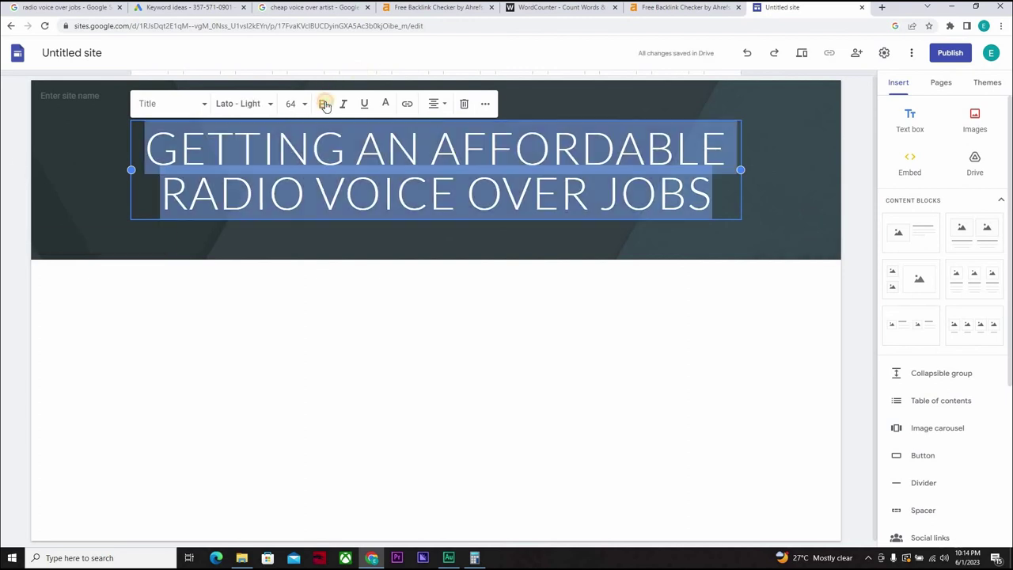
{"action": "key", "text": "ctrl+b"}
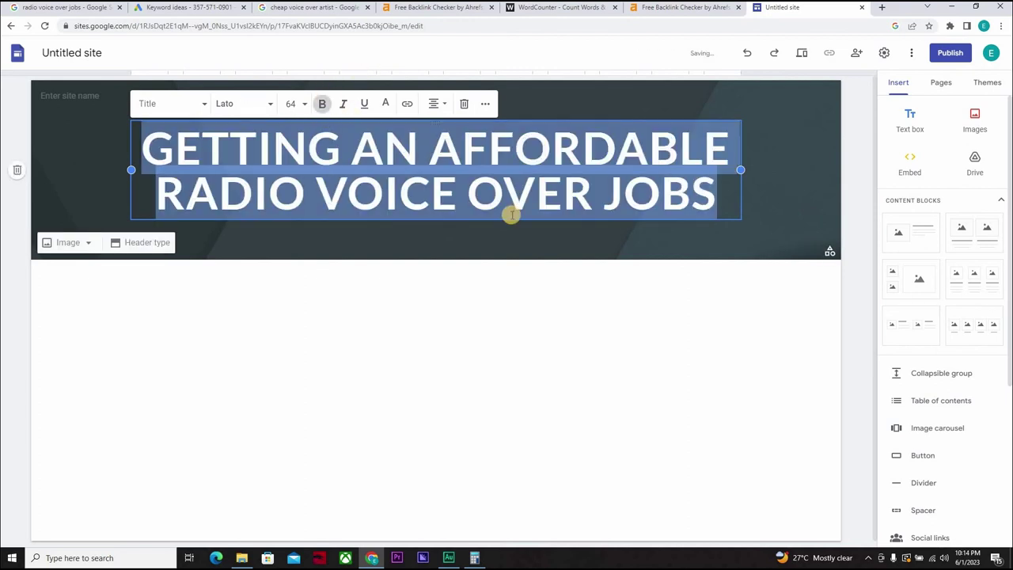
{"action": "left_click", "coordinate": [515, 307]}
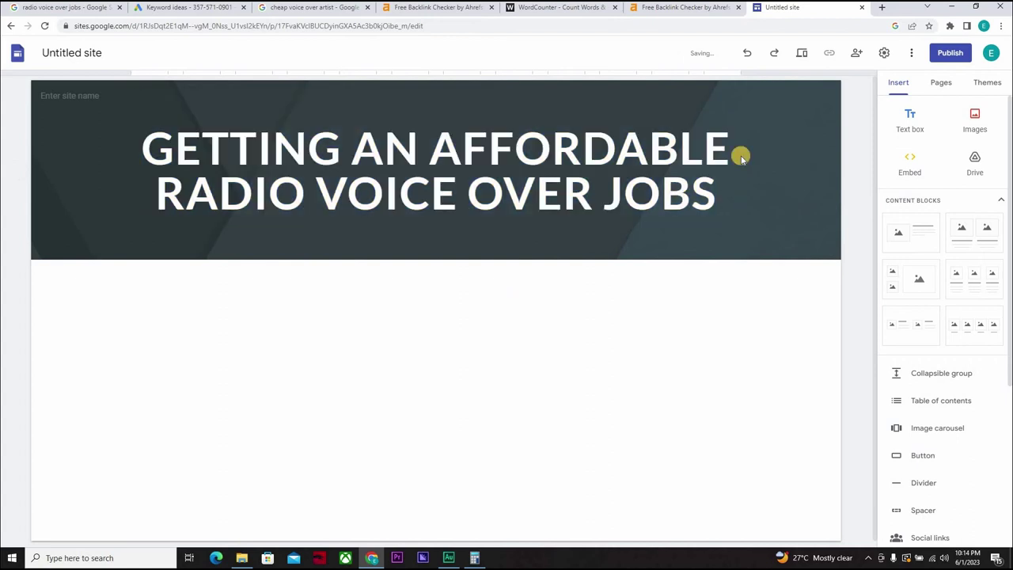
Insert a text box below the page header, try it with the sample text "HHVGJ" and clear that text
{"action": "left_click", "coordinate": [910, 119]}
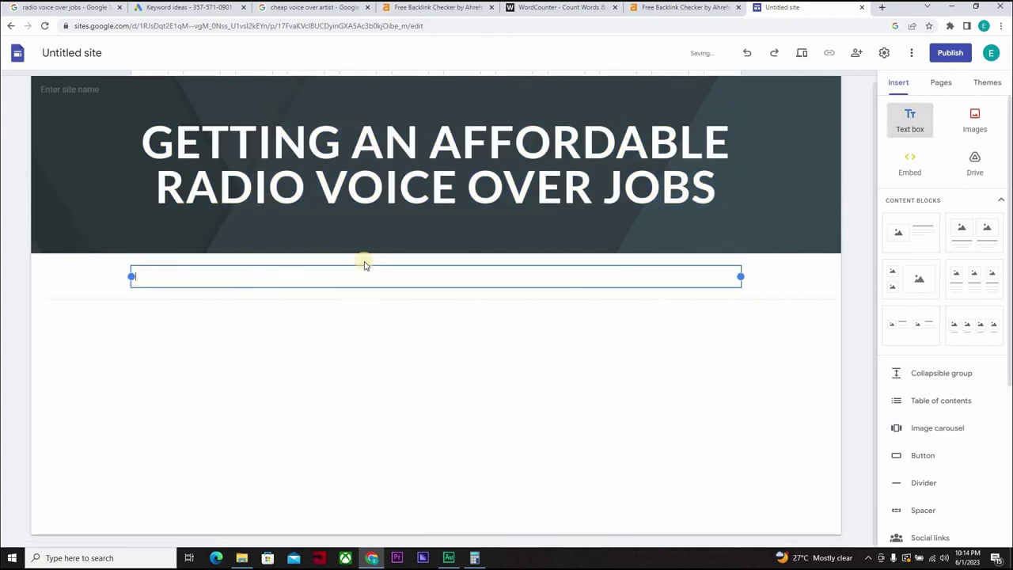
{"action": "type", "text": "HHVGJ"}
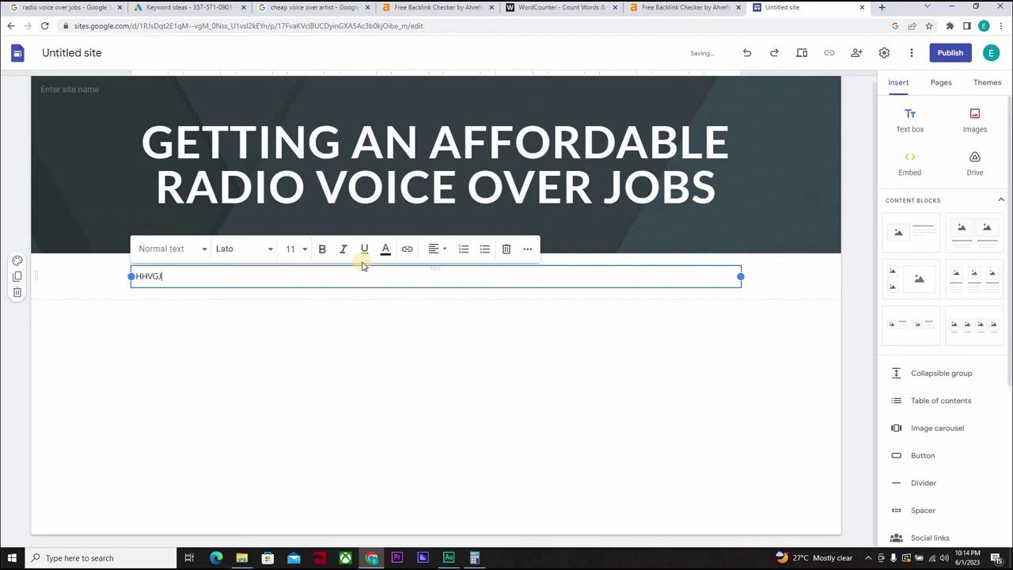
{"action": "key", "text": "BackSpace"}
{"action": "key", "text": "BackSpace"}
{"action": "key", "text": "BackSpace"}
{"action": "key", "text": "BackSpace"}
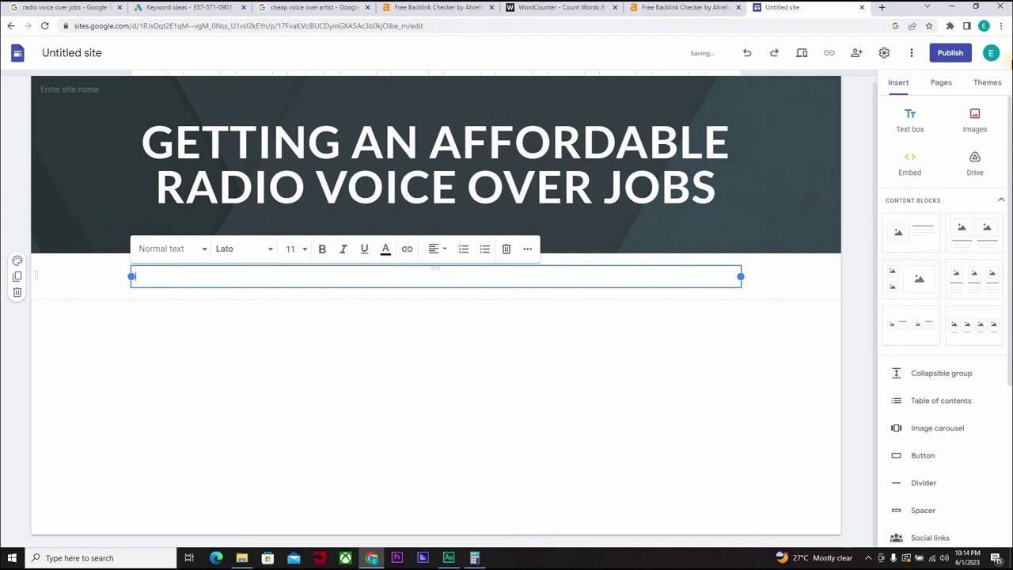
Upload the image demo-voice-over-read-script below the text box and widen it to the full content width
{"action": "left_click", "coordinate": [982, 118]}
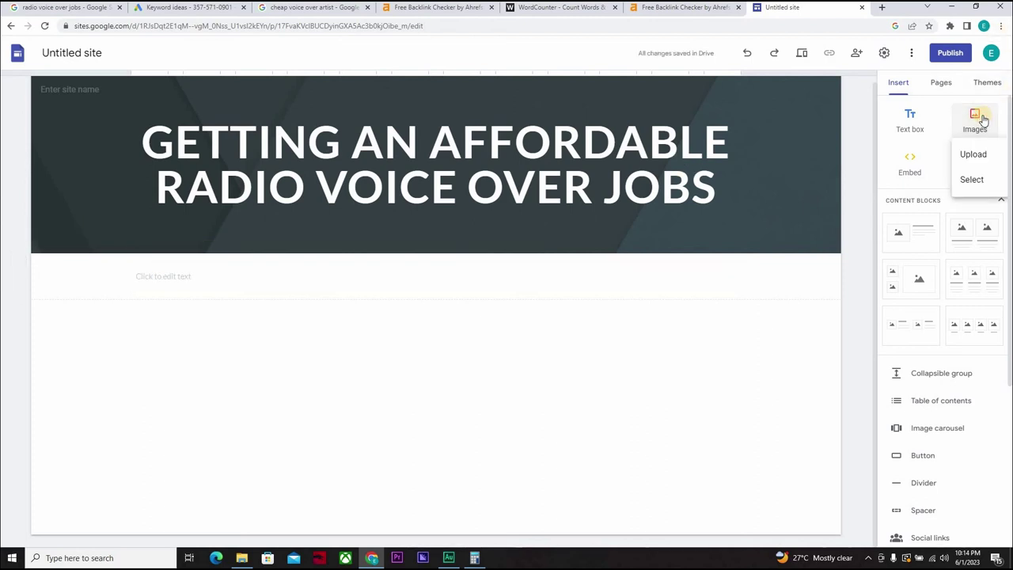
{"action": "left_click", "coordinate": [976, 155]}
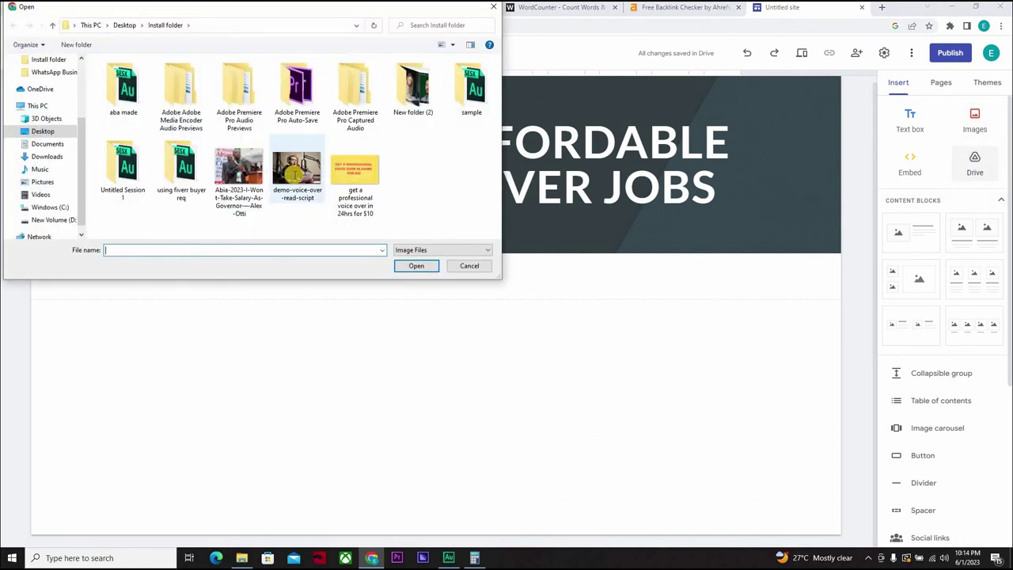
{"action": "double_click", "coordinate": [297, 168]}
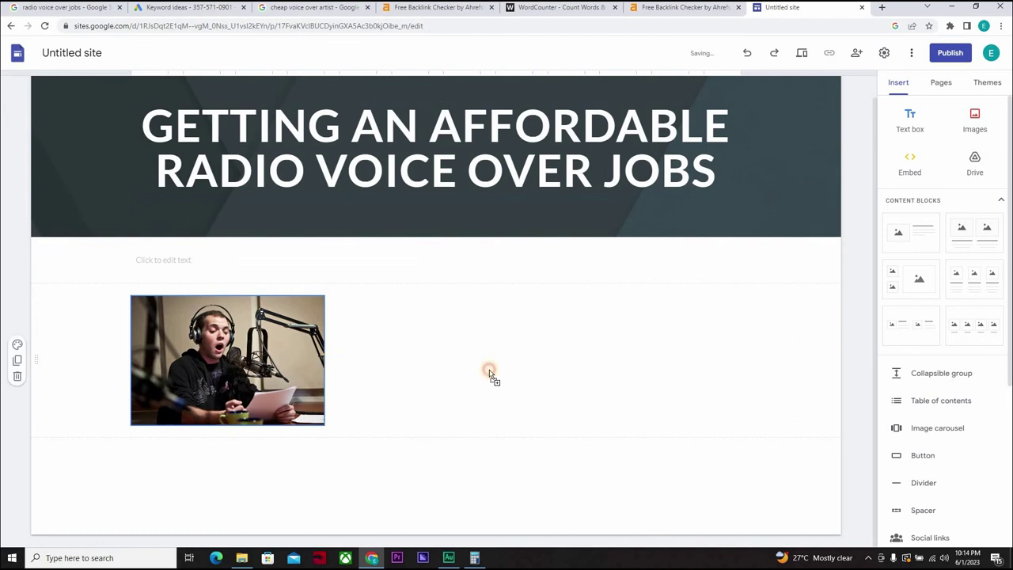
{"action": "left_click_drag", "start_coordinate": [723, 351], "coordinate": [437, 349]}
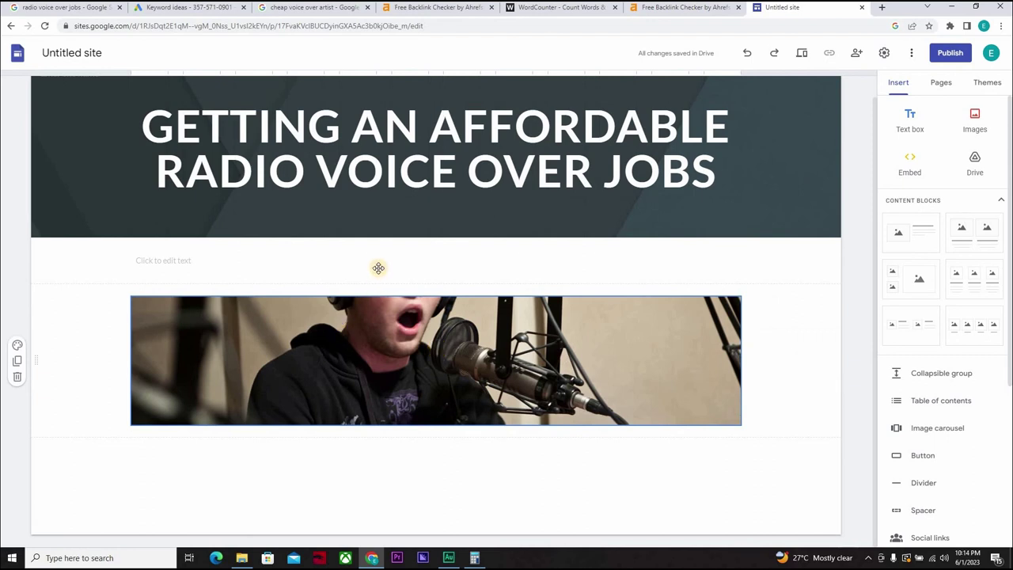
Insert a content block with one image placeholder beside a heading and body text below the microphone photo
{"action": "left_click", "coordinate": [582, 264]}
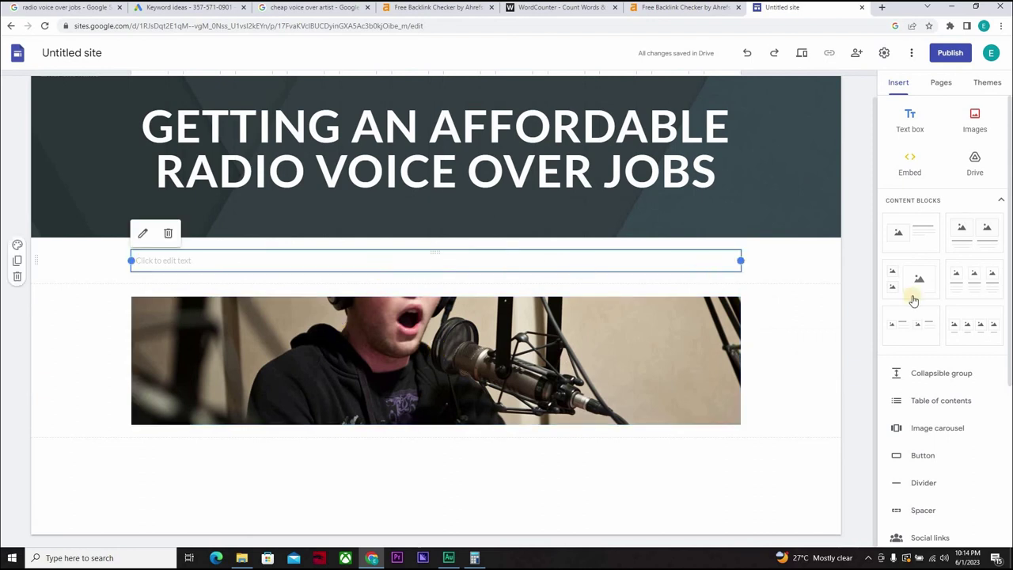
{"action": "left_click", "coordinate": [908, 243]}
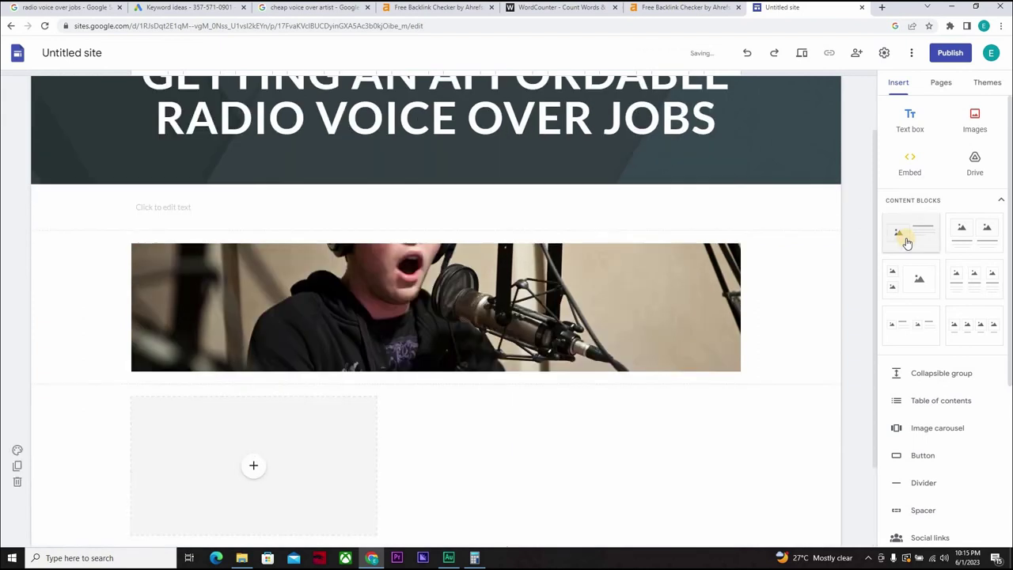
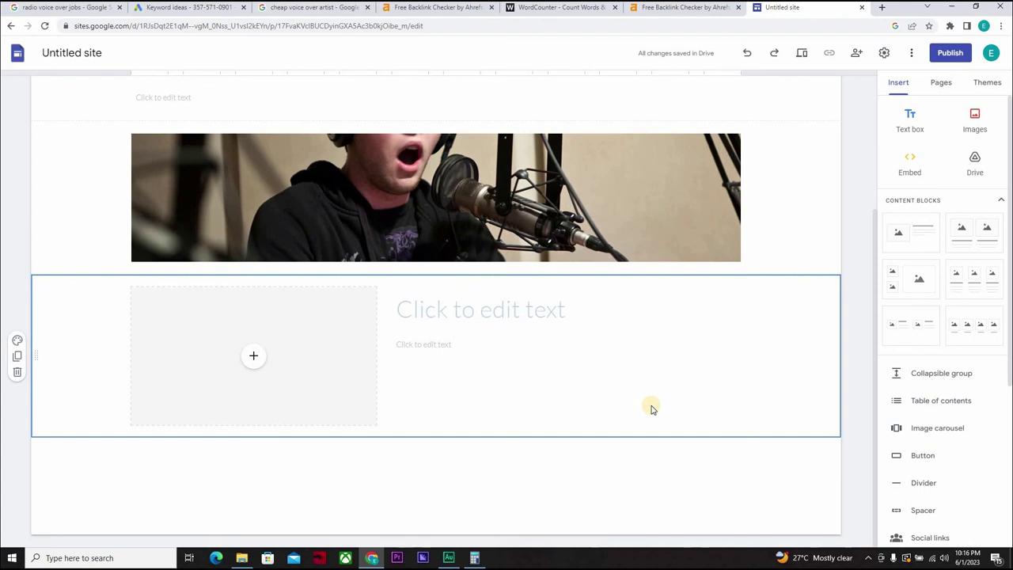
Try the web address "radio-voice-over-jobs" in the site's publishing settings and cancel without publishing
{"action": "left_click", "coordinate": [941, 53]}
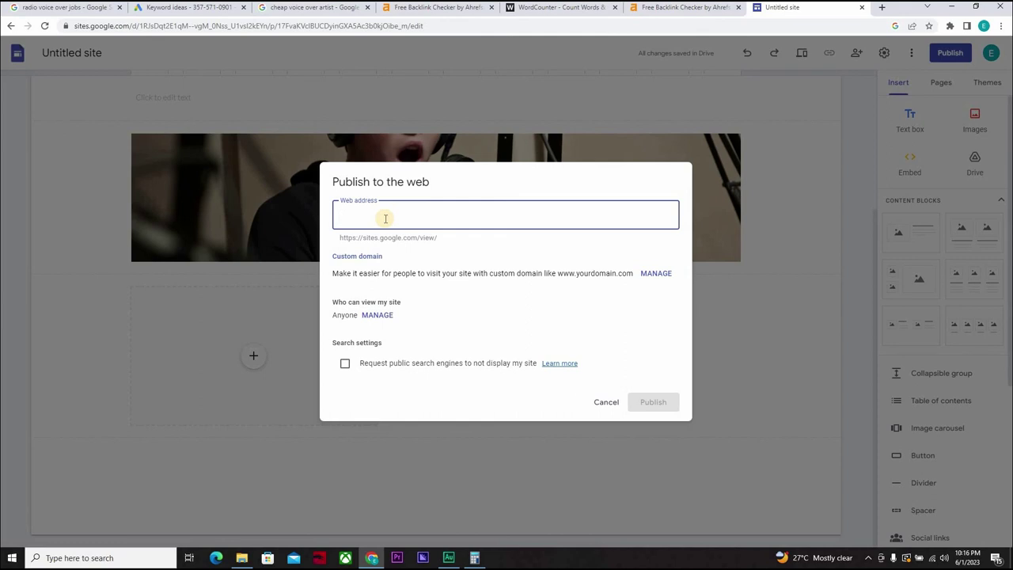
{"action": "type", "text": "radio-voice-over-jobs"}
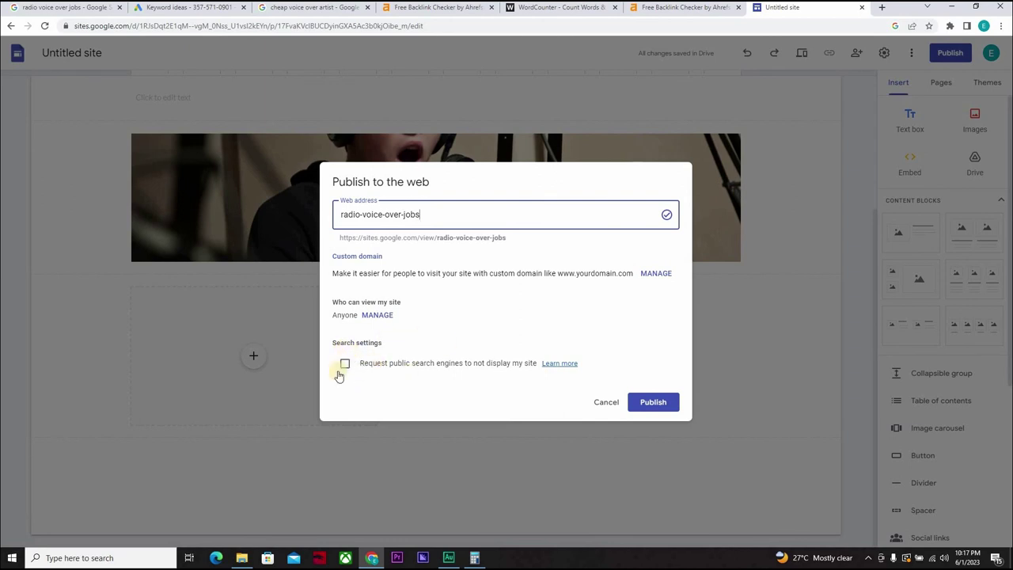
{"action": "left_click", "coordinate": [604, 402]}
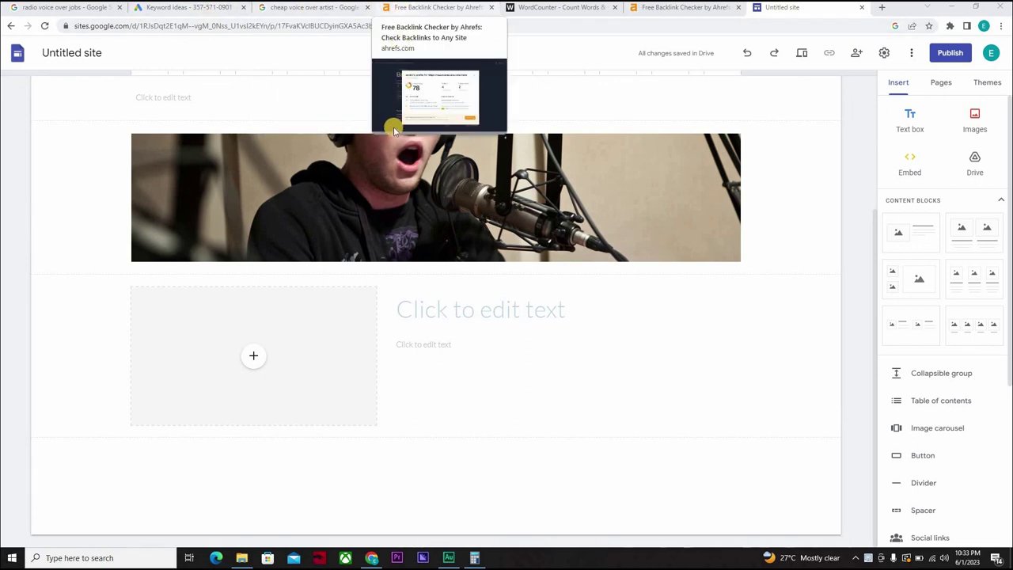
Compare the backlink profiles of the voices.com radio jobs page and sites.google.com, and return to the site editor
{"action": "left_click", "coordinate": [403, 7]}
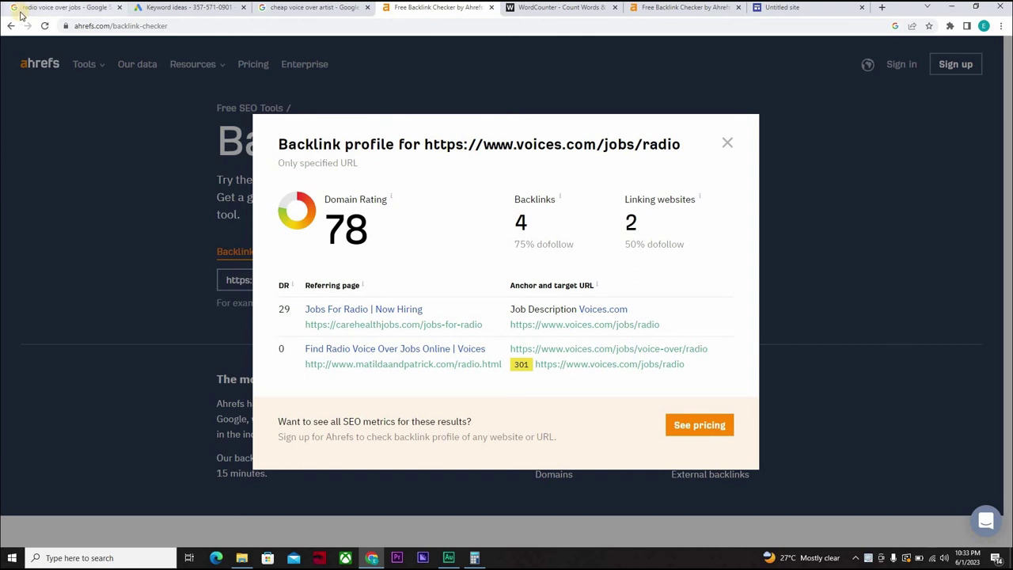
{"action": "key", "text": "ctrl+1"}
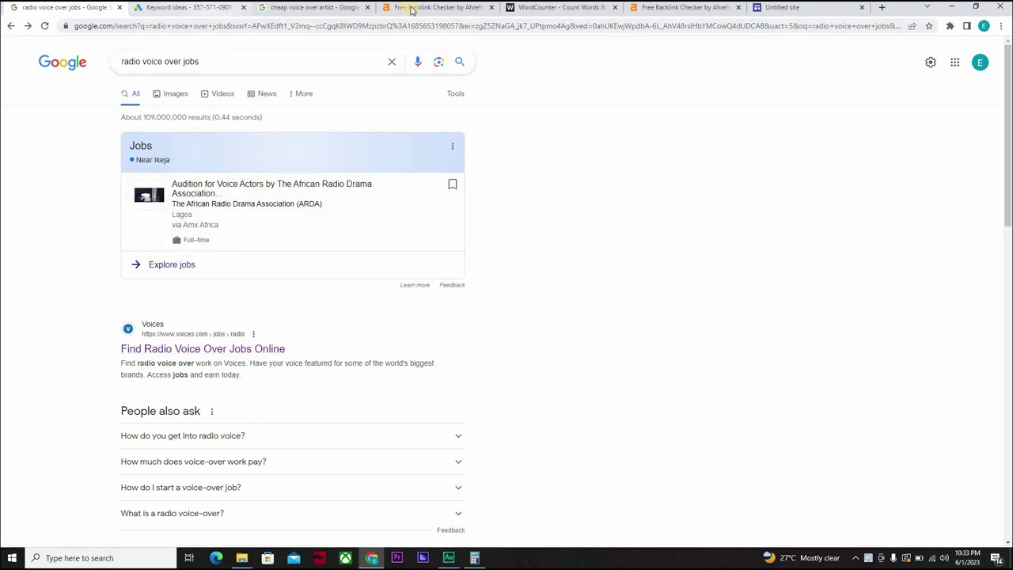
{"action": "key", "text": "ctrl+4"}
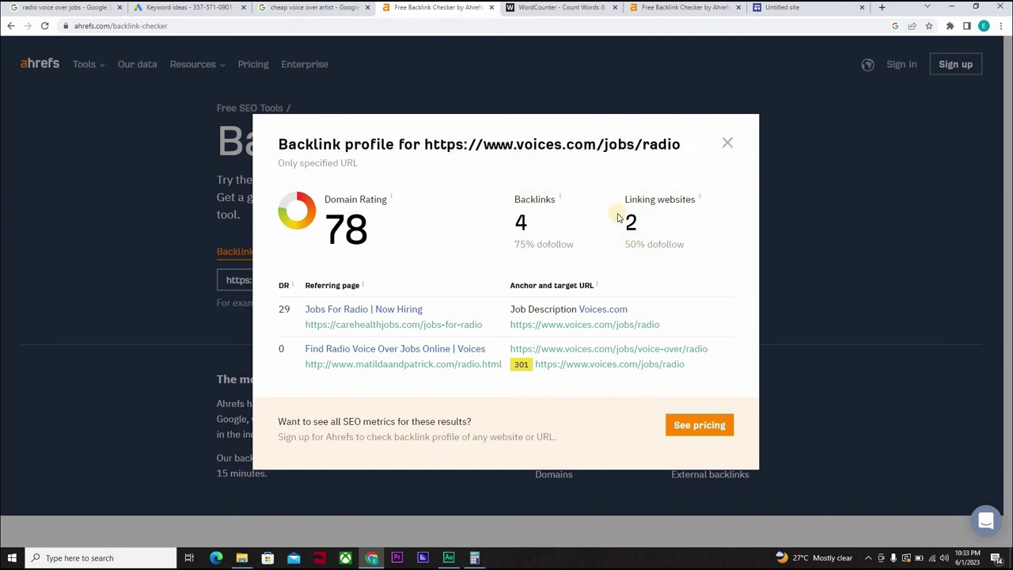
{"action": "left_click", "coordinate": [686, 8]}
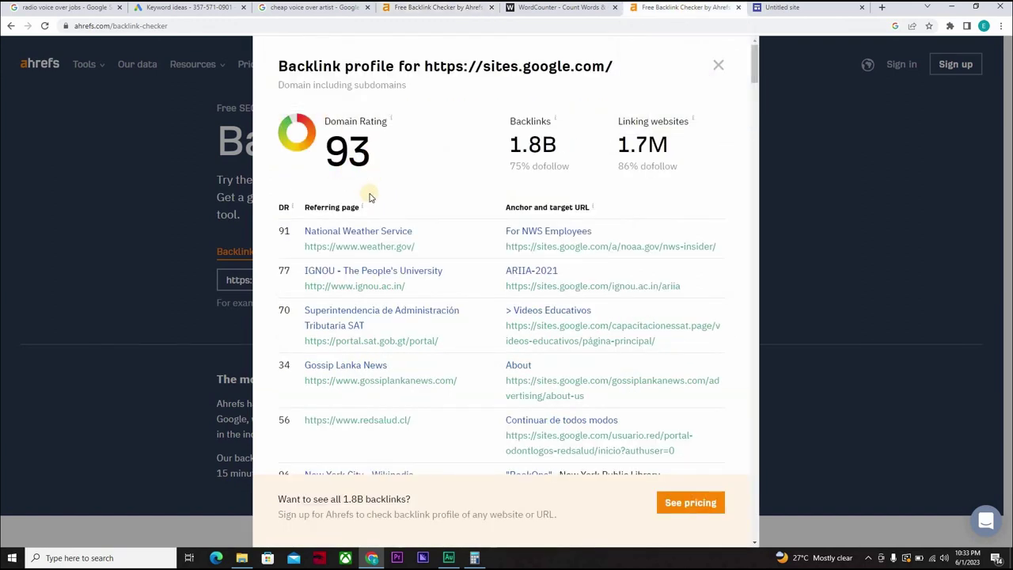
{"action": "mouse_move", "coordinate": [333, 202]}
{"action": "left_click", "coordinate": [781, 9]}
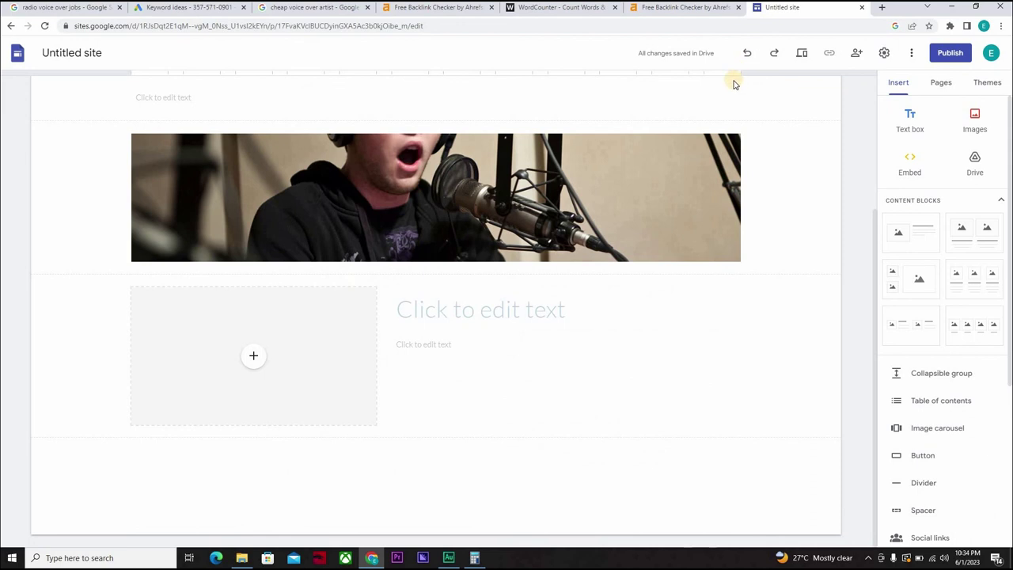
{"action": "mouse_move", "coordinate": [734, 84]}
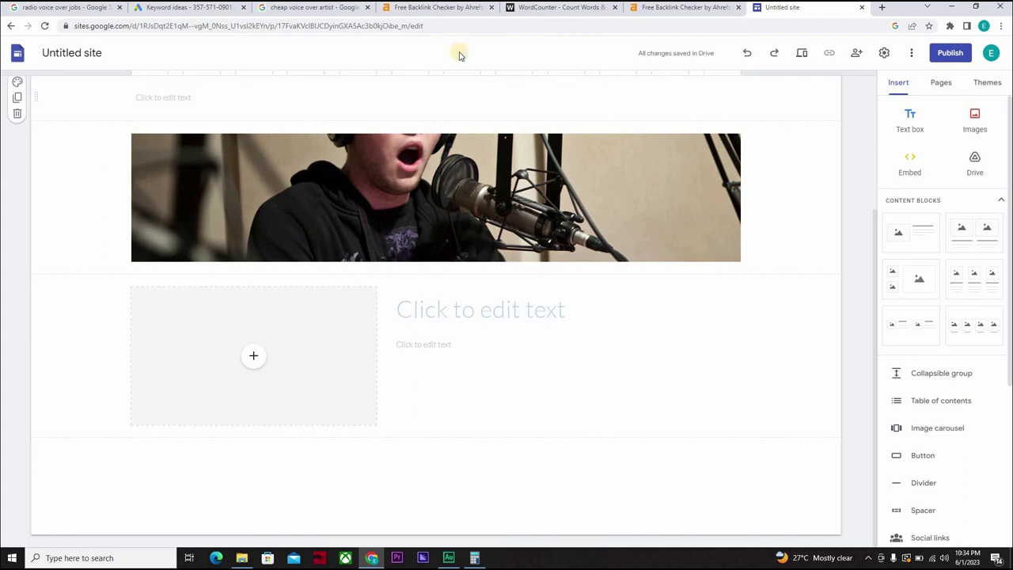
Review the "radio voice over jobs" search results and the voices.com backlink profile again before returning to the site editor
{"action": "left_click", "coordinate": [89, 10]}
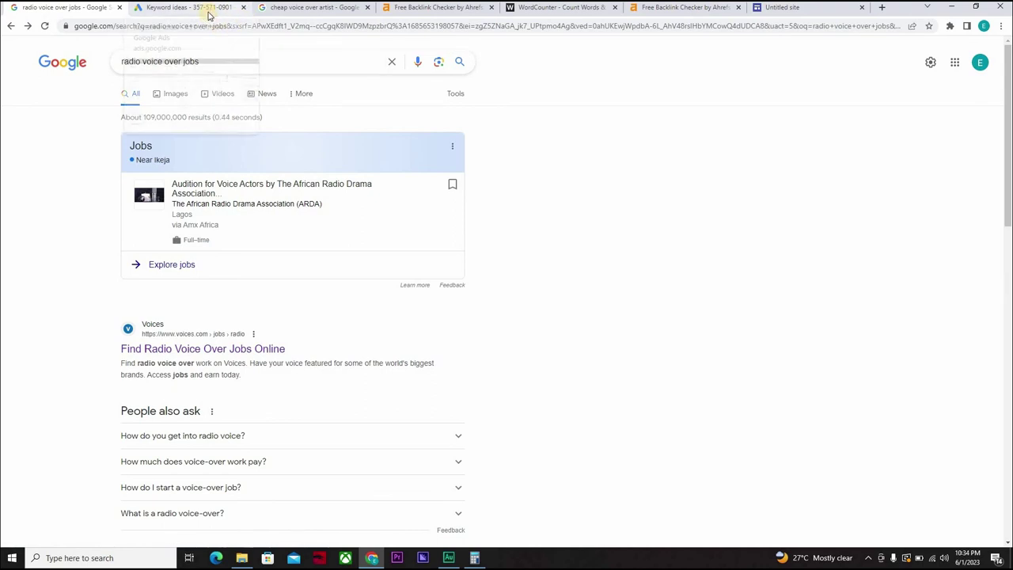
{"action": "mouse_move", "coordinate": [210, 15]}
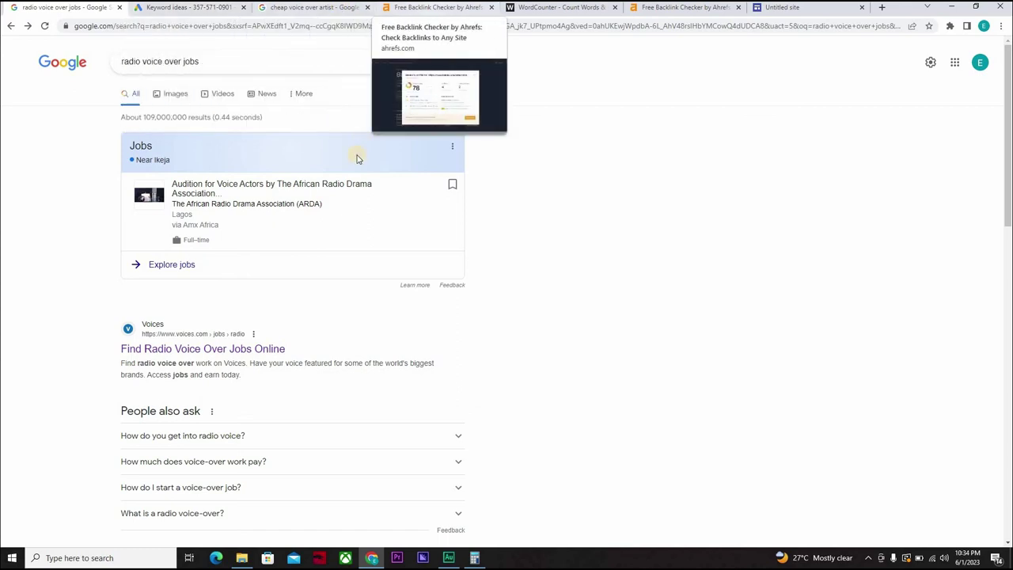
{"action": "left_click", "coordinate": [436, 8]}
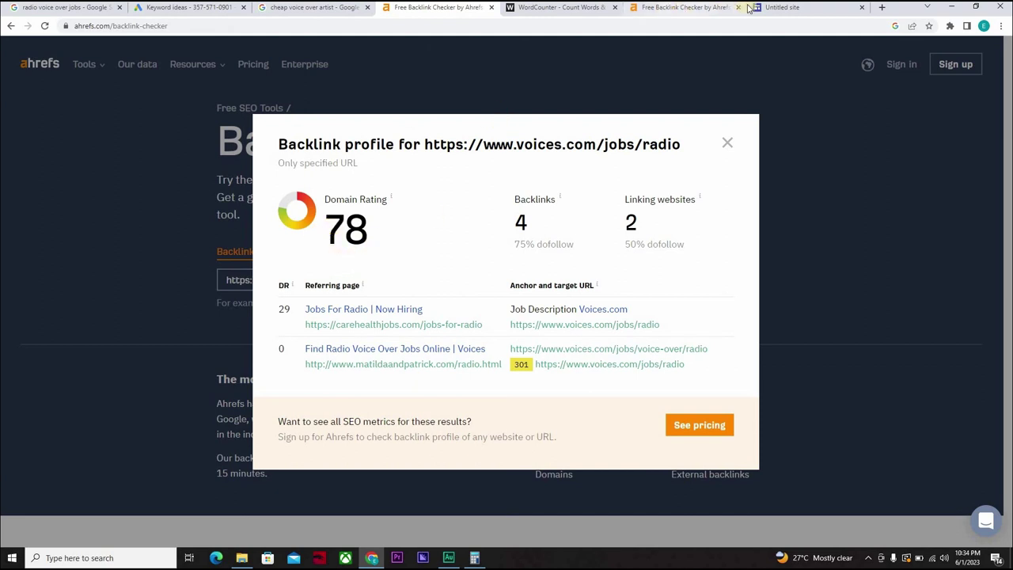
{"action": "left_click", "coordinate": [784, 7]}
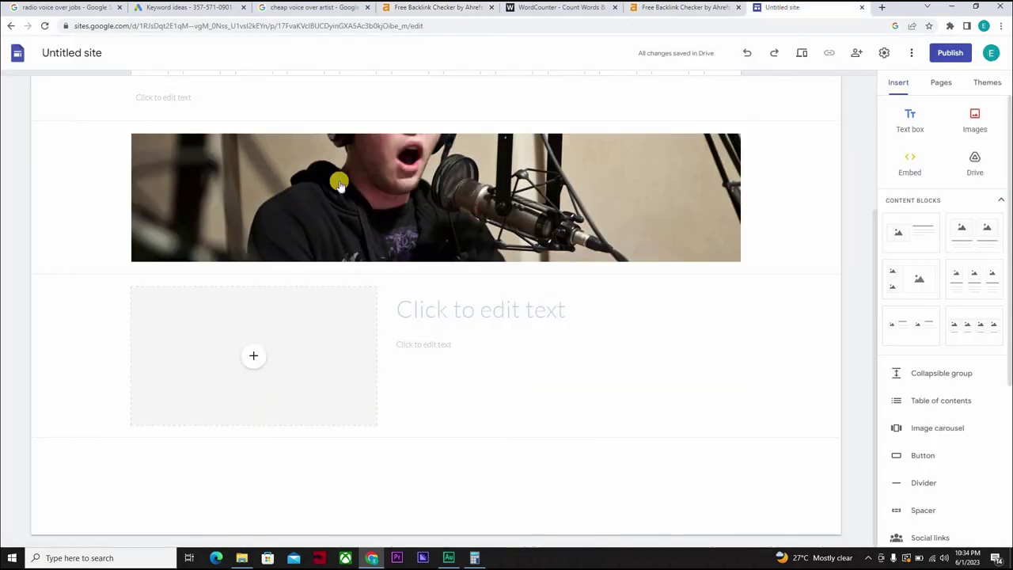
Move the site editor's tab into its own maximized window and switch back to the backlink checker window
{"action": "left_click_drag", "start_coordinate": [784, 7], "coordinate": [32, 97]}
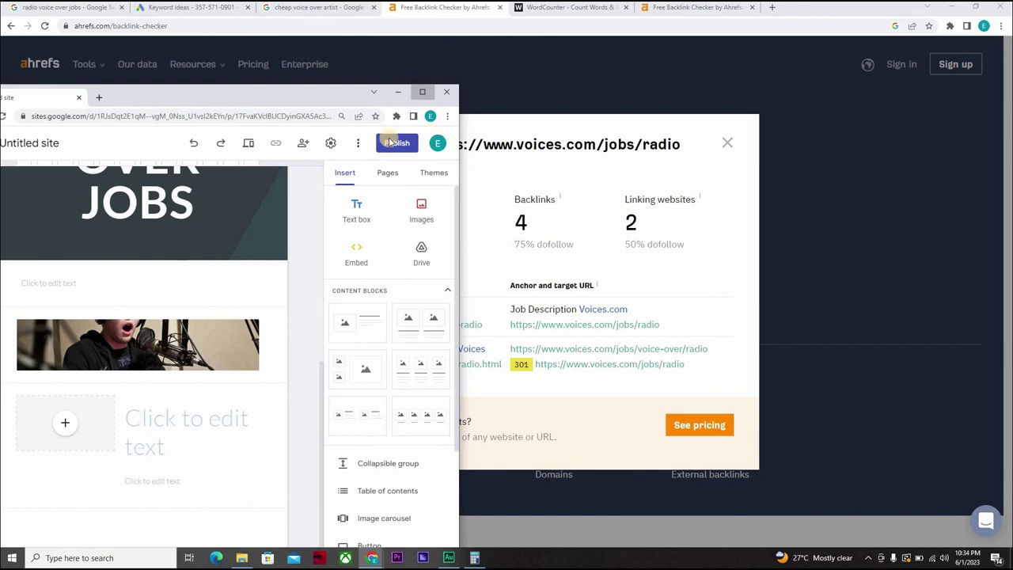
{"action": "left_click", "coordinate": [420, 90]}
{"action": "left_click", "coordinate": [463, 50]}
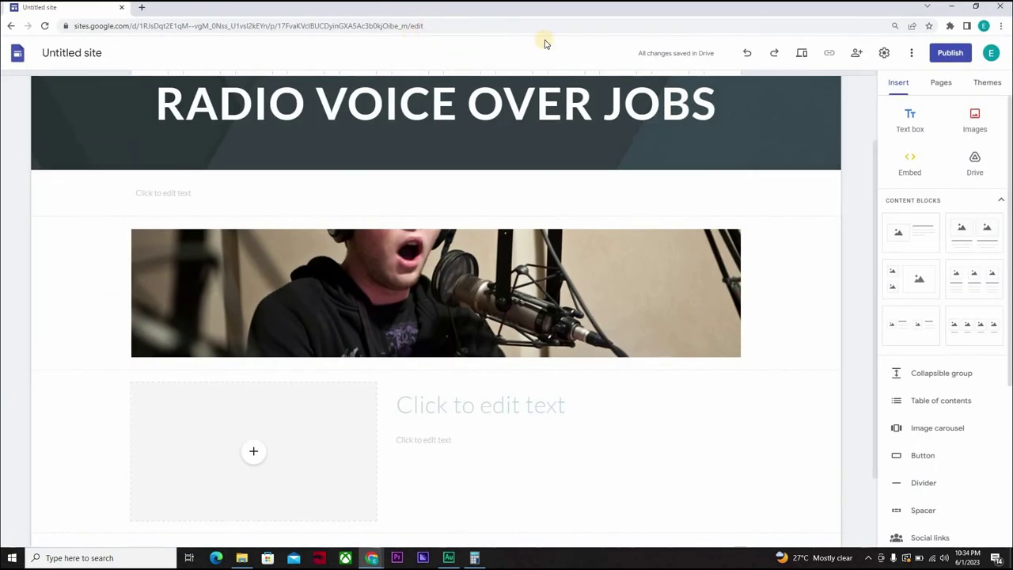
{"action": "left_click", "coordinate": [418, 278]}
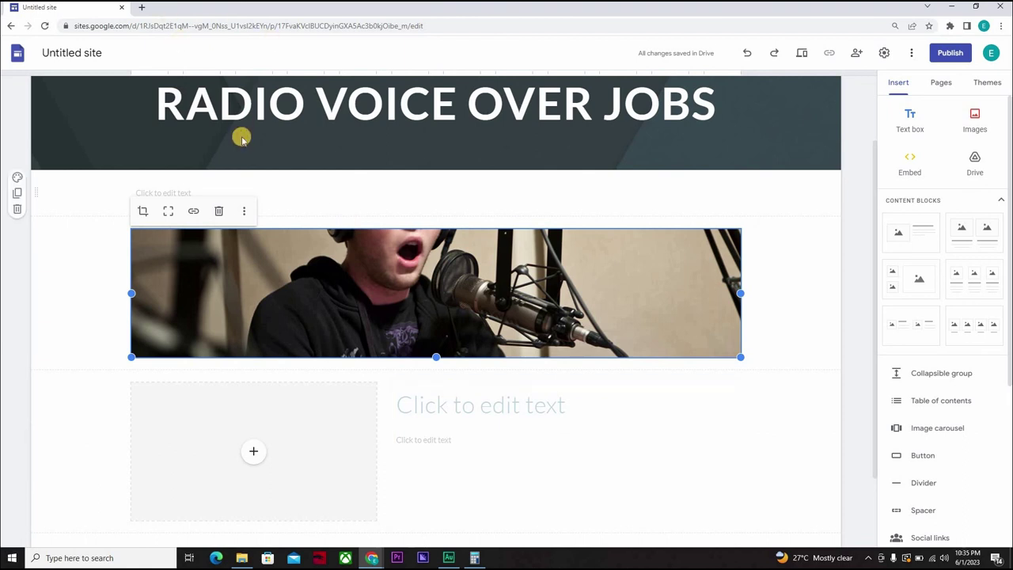
{"action": "left_click", "coordinate": [375, 560]}
{"action": "left_click", "coordinate": [335, 518]}
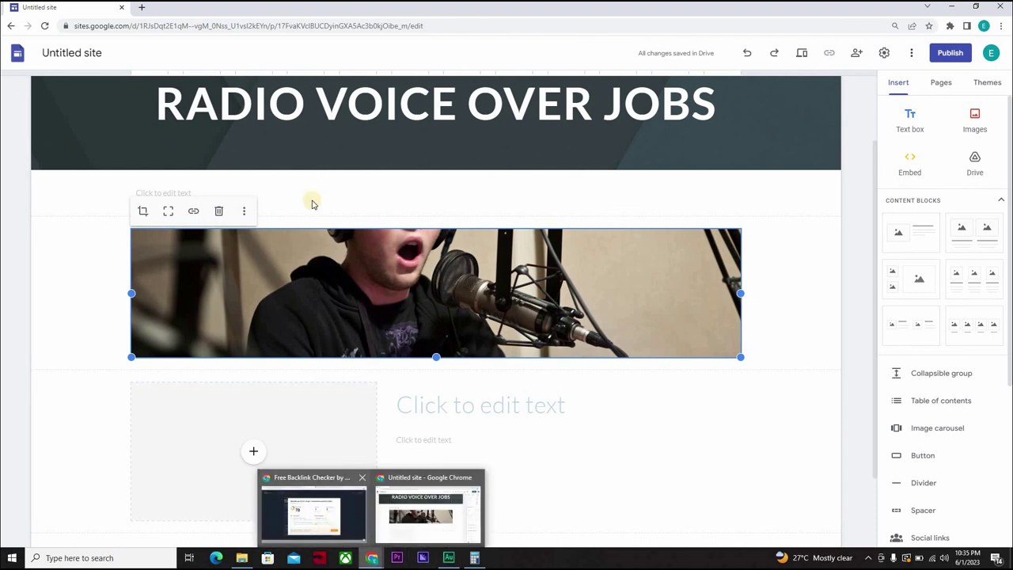